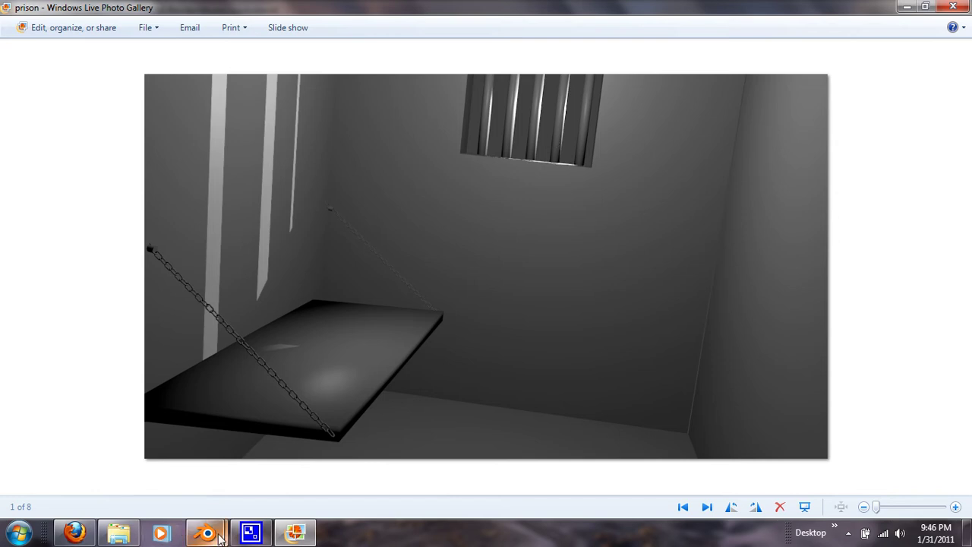
- Select the small floor cube and stretch it along Y into a cot-length slab
mouse_move(205, 532)
left_click(250, 501)
middle_click_drag(283, 417, 371, 327)
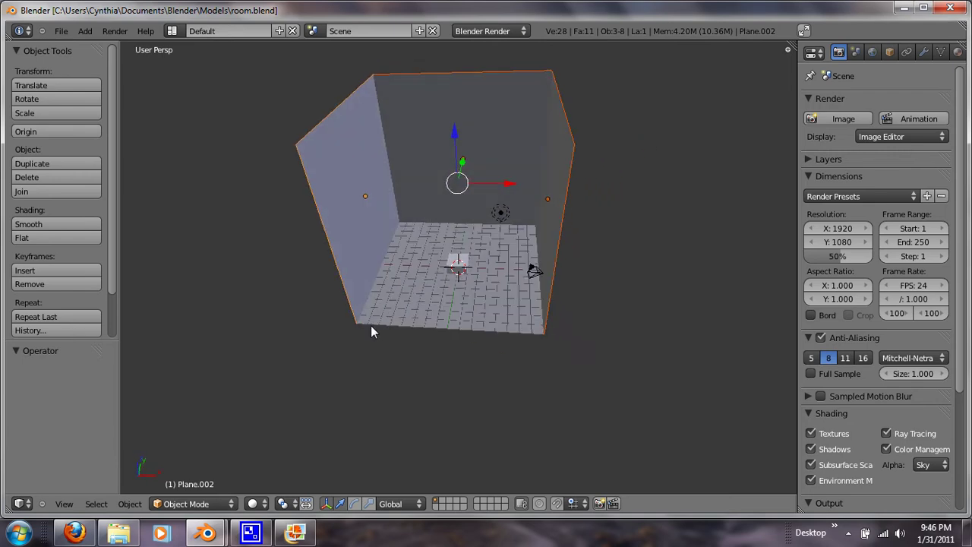
middle_click_drag(524, 388, 478, 342)
right_click(455, 351)
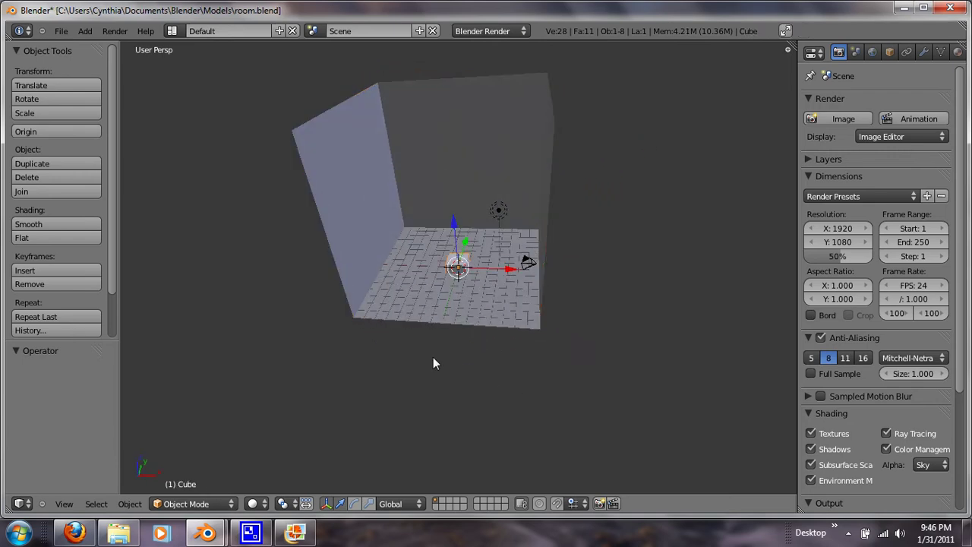
left_click(368, 503)
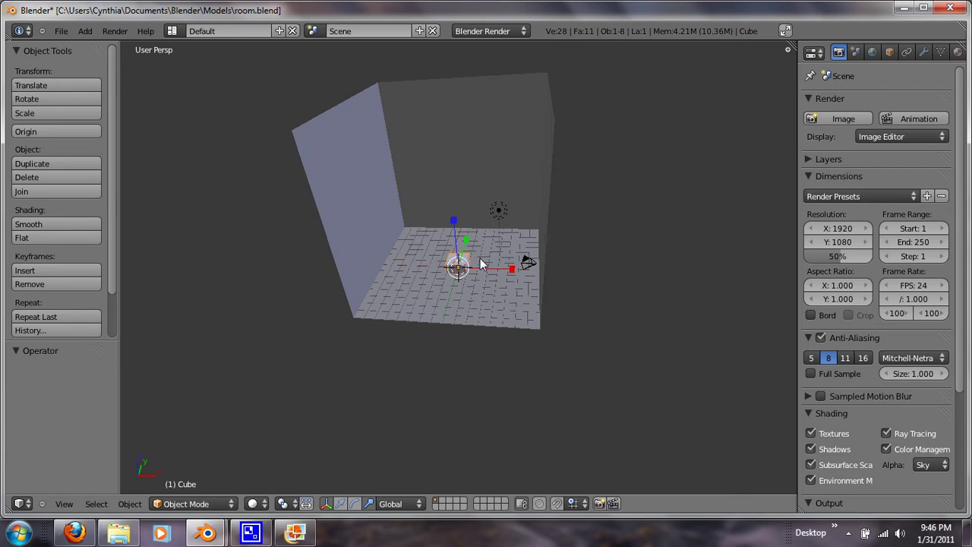
key("KP_7")
left_click_drag(458, 214, 457, 445)
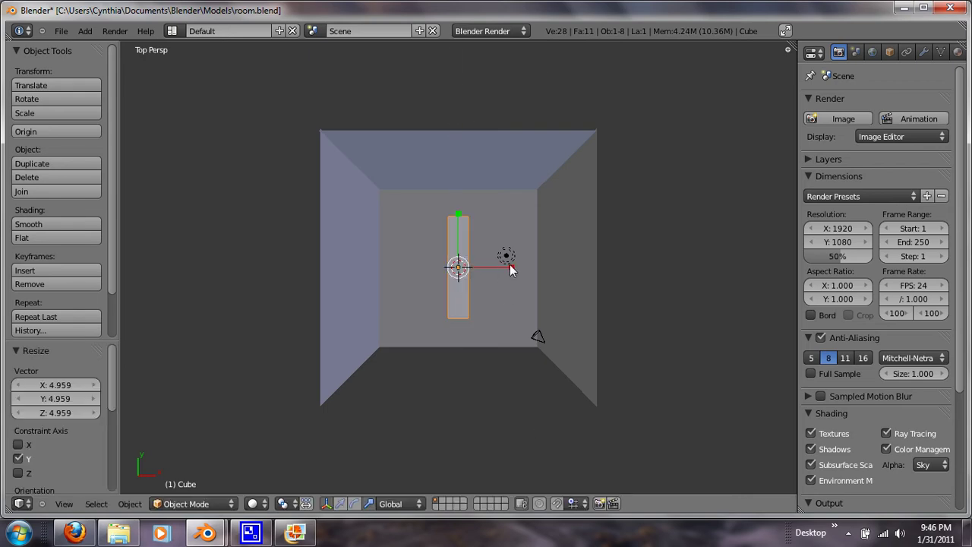
left_click_drag(510, 267, 617, 279)
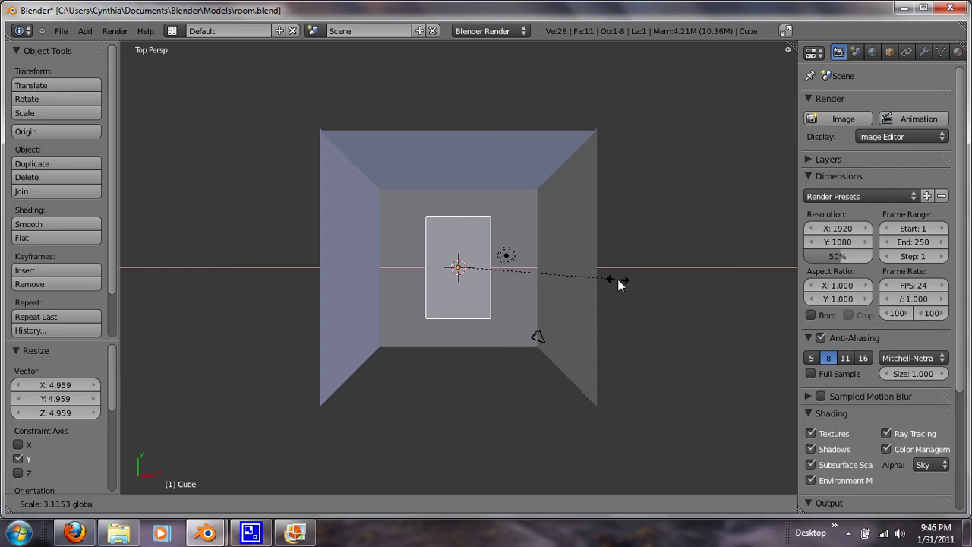
right_click(617, 279)
left_click_drag(458, 214, 456, 259)
- Move the slab left against the wall and lower it just above the floor
key("KP_1")
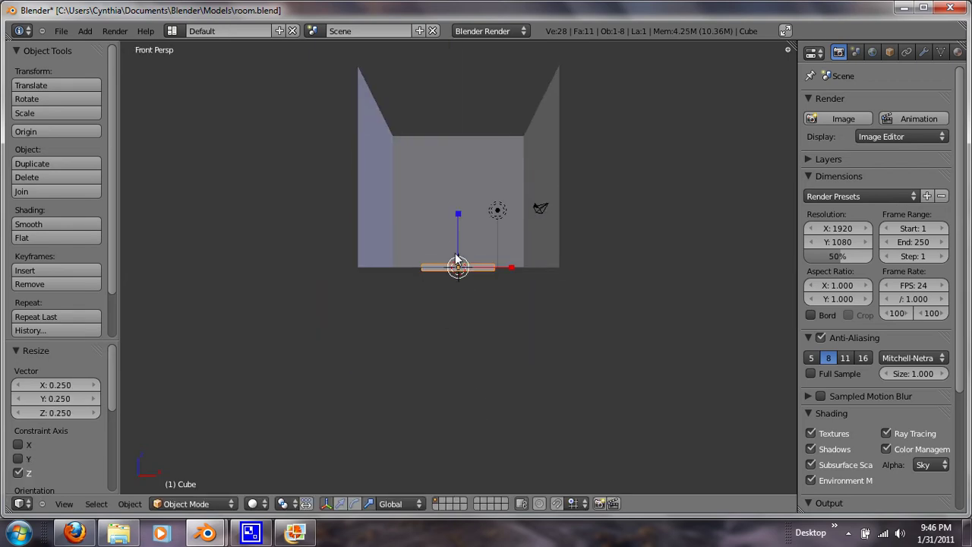
left_click(340, 504)
left_click_drag(458, 216, 453, 173)
left_click_drag(520, 215, 460, 218)
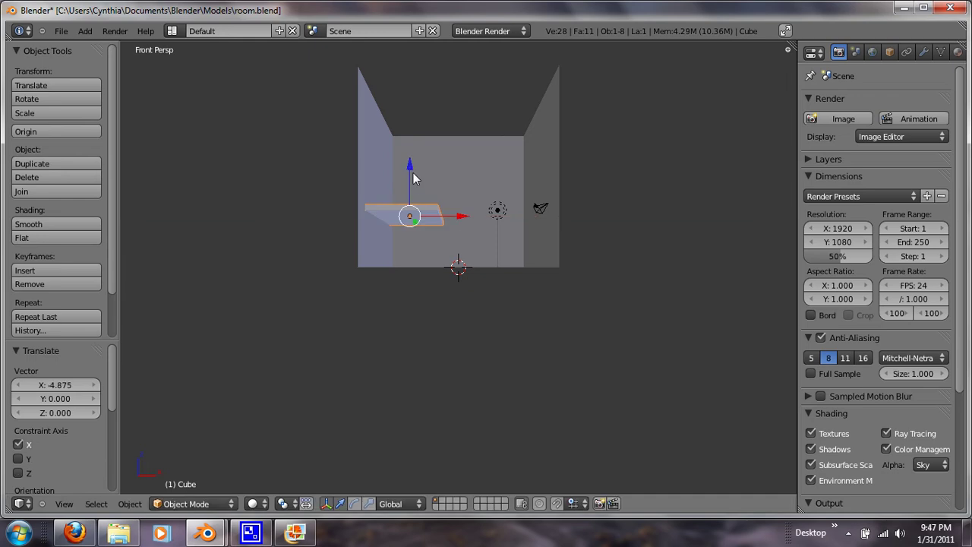
left_click_drag(412, 173, 413, 188)
middle_click_drag(412, 190, 552, 202)
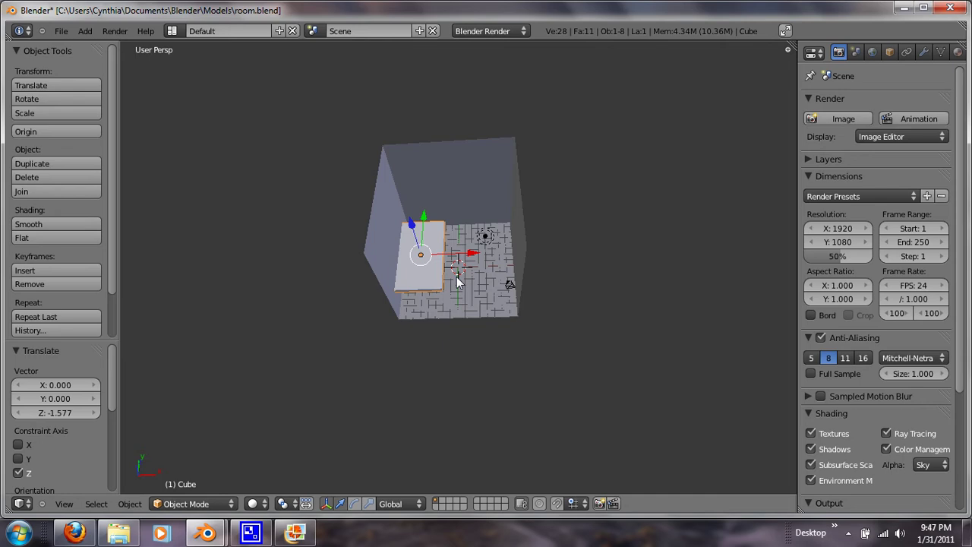
- Undo the slab's last move to put it back
key("g")
left_click(552, 266)
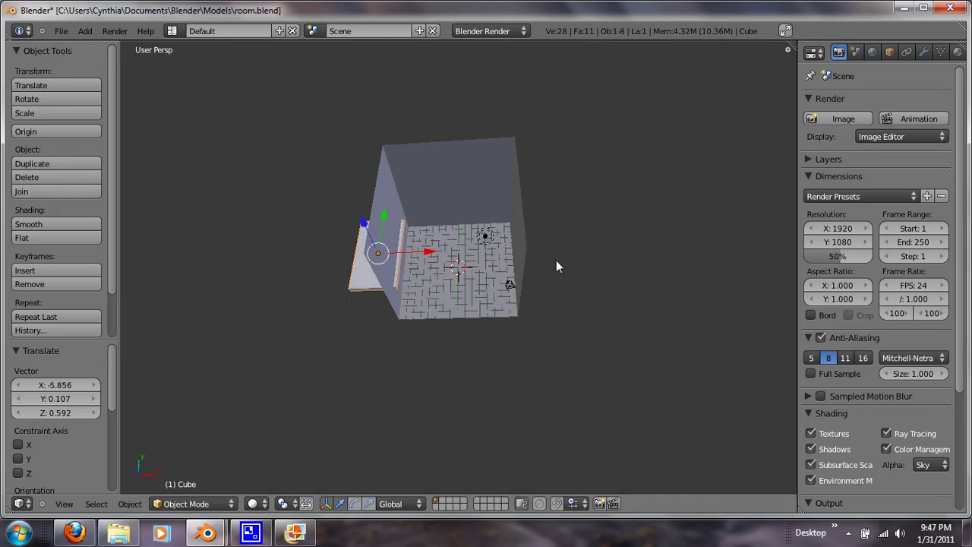
key("ctrl+z")
- Add a torus (major radius 1.00, minor 0.25) at a 3D cursor right of the room
left_click(596, 258)
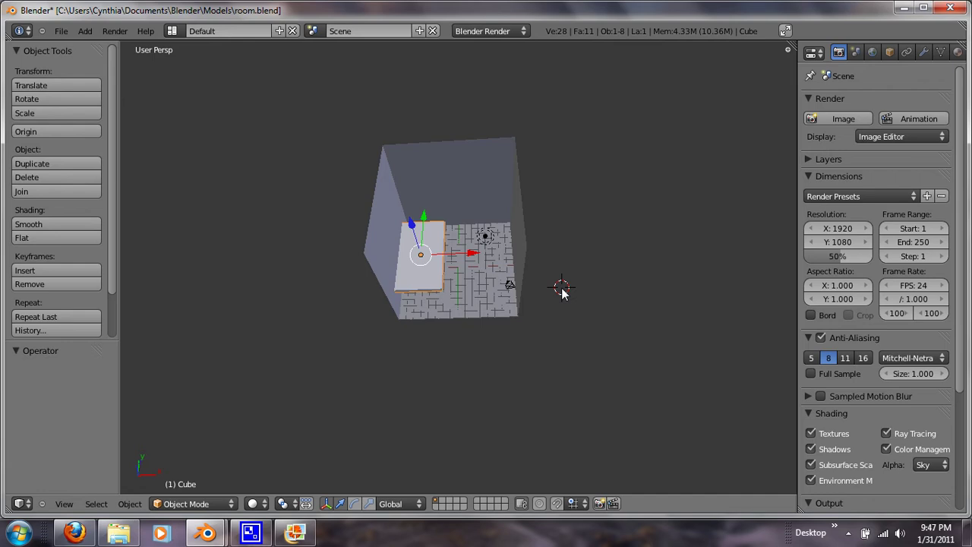
key("KP_7")
left_click(585, 236)
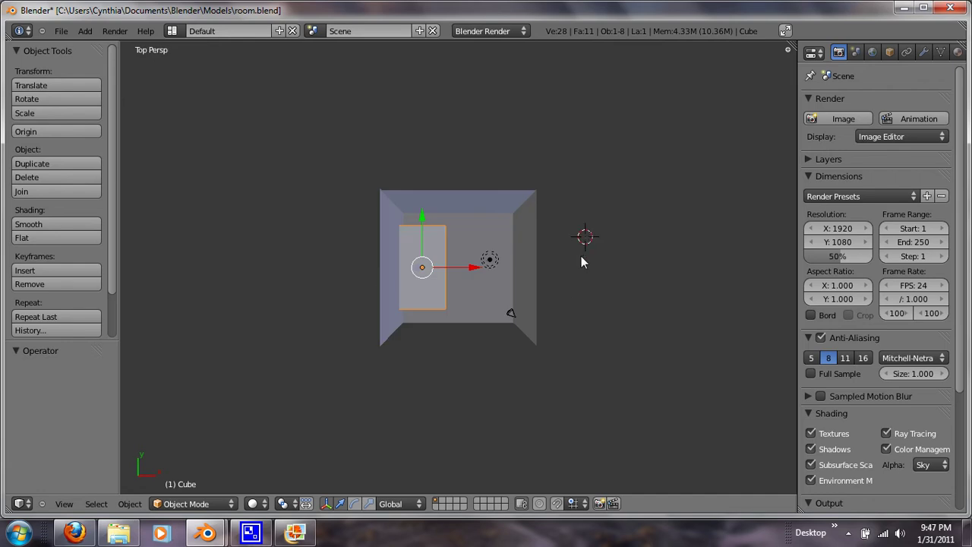
key("space")
type("torus")
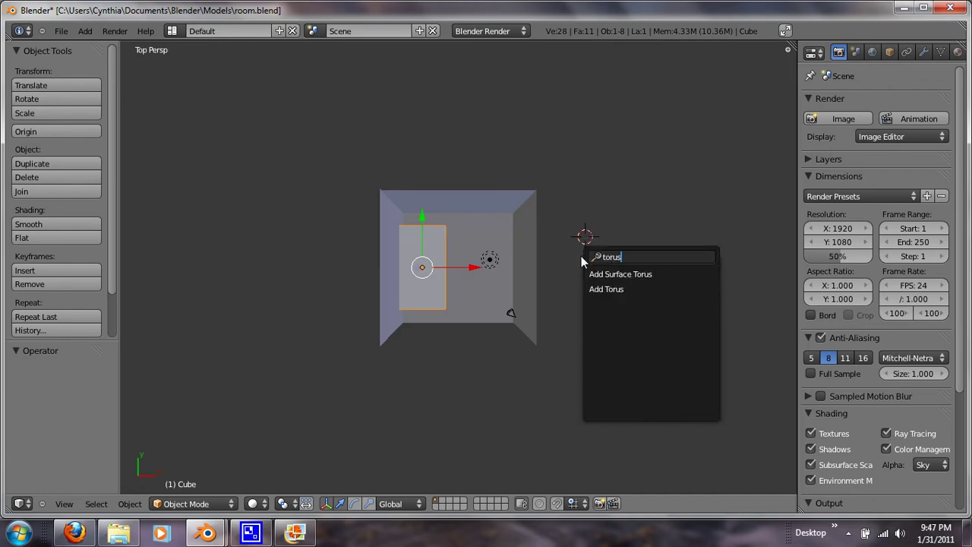
key("Down")
key("Return")
scroll(581, 256, "up", 5)
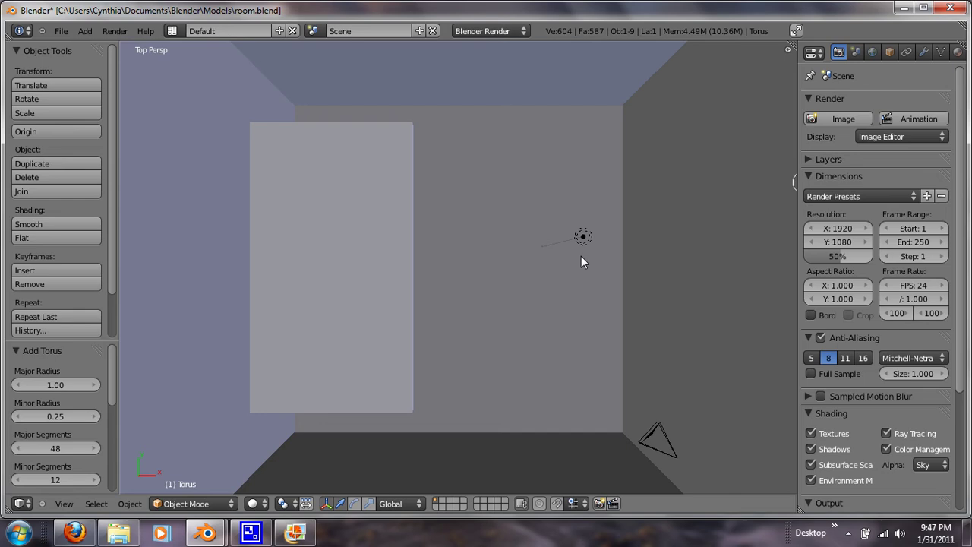
key("KP_Decimal")
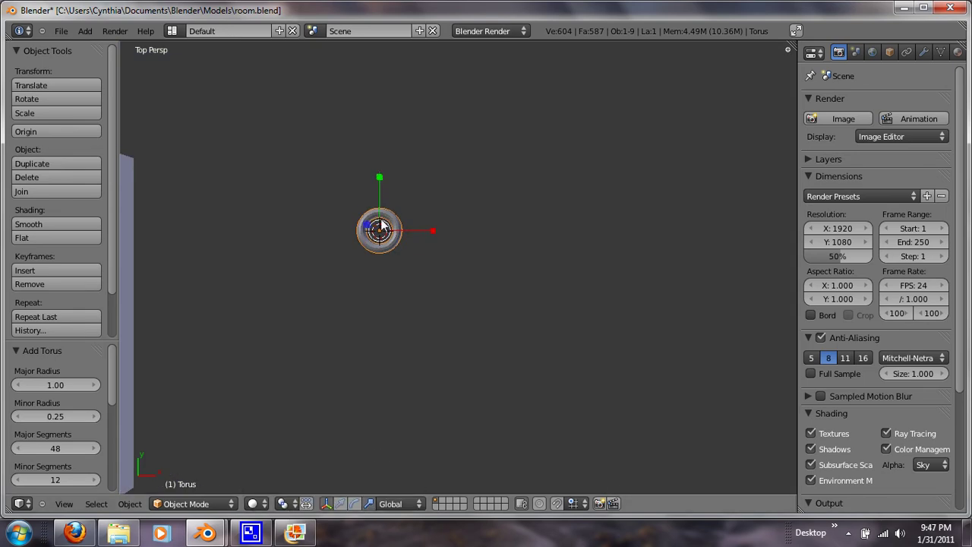
- Stretch the torus along Y and narrow it along X and Z into an oval link
left_click_drag(379, 179, 384, 126)
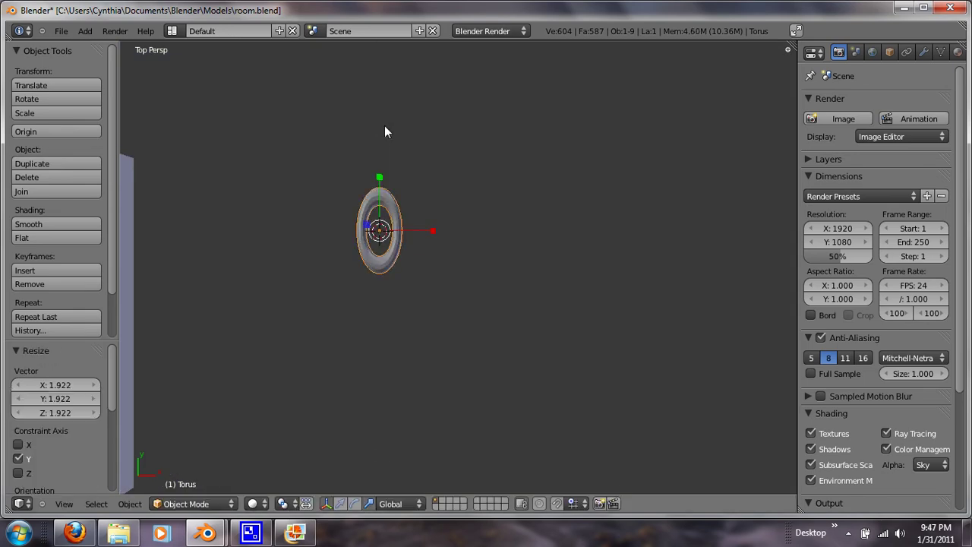
left_click(433, 219)
key("s")
key("x")
left_click(423, 231)
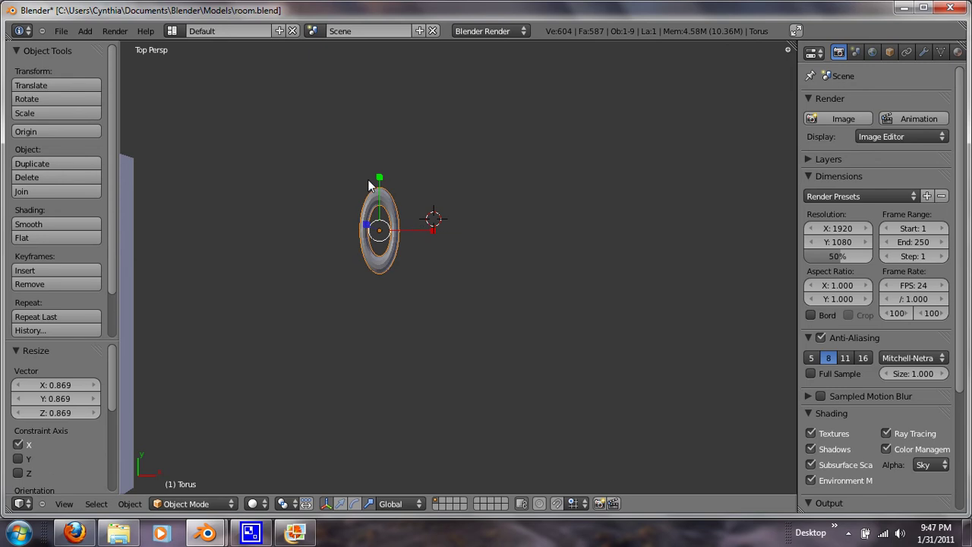
left_click_drag(380, 179, 381, 171)
middle_click_drag(381, 171, 371, 230)
left_click_drag(396, 241, 402, 242)
middle_click_drag(402, 242, 436, 195)
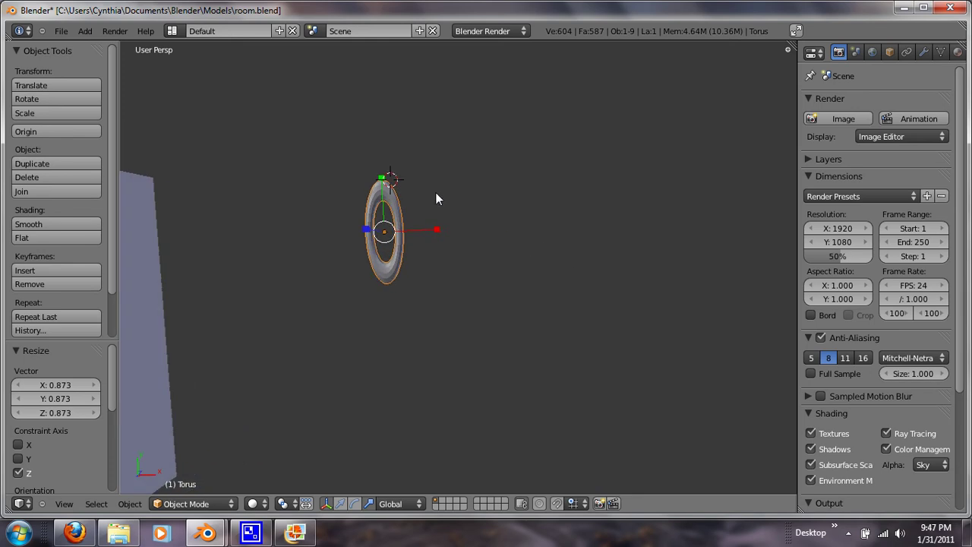
middle_click_drag(307, 152, 316, 148)
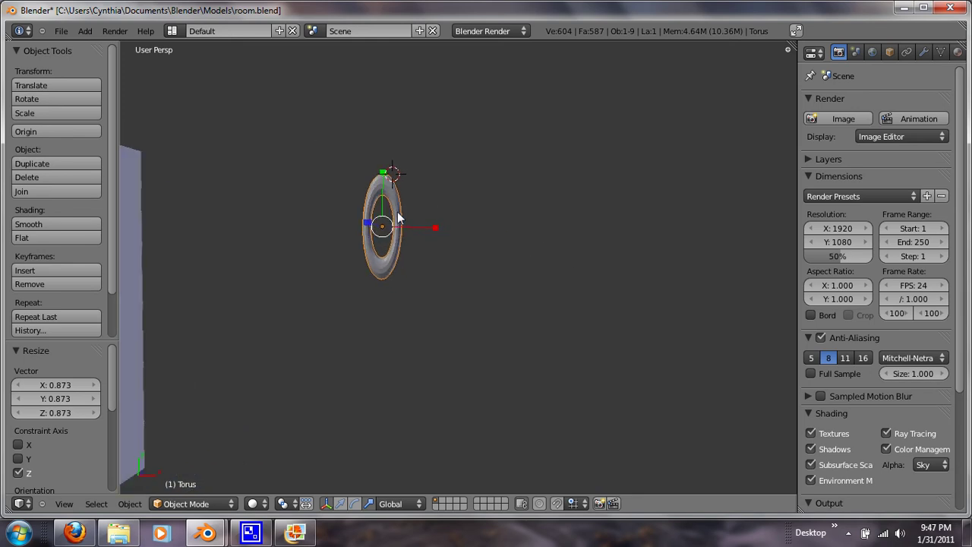
- Duplicate the oval link, rotate the copy 90° about X, and slide it along Y to interlock
key("KP_7")
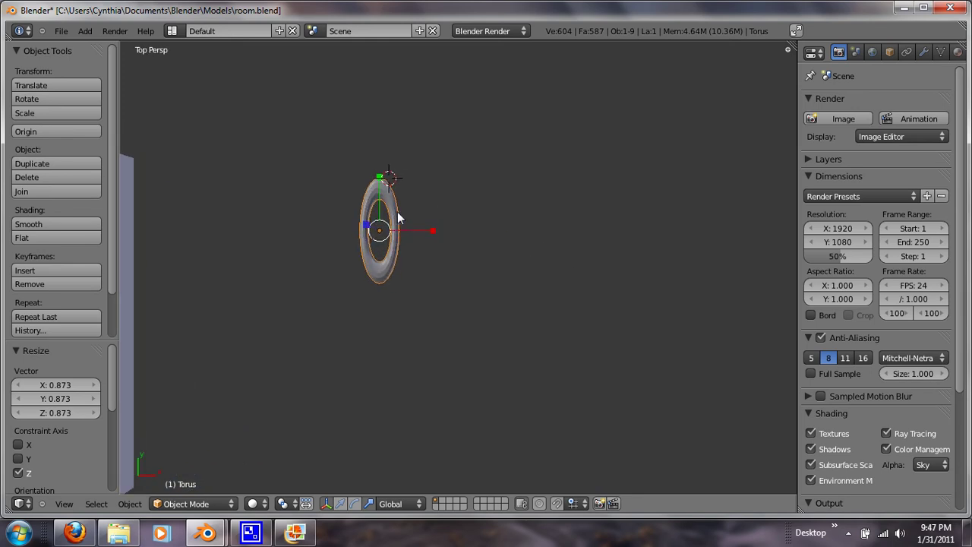
key("shift+d")
key("y")
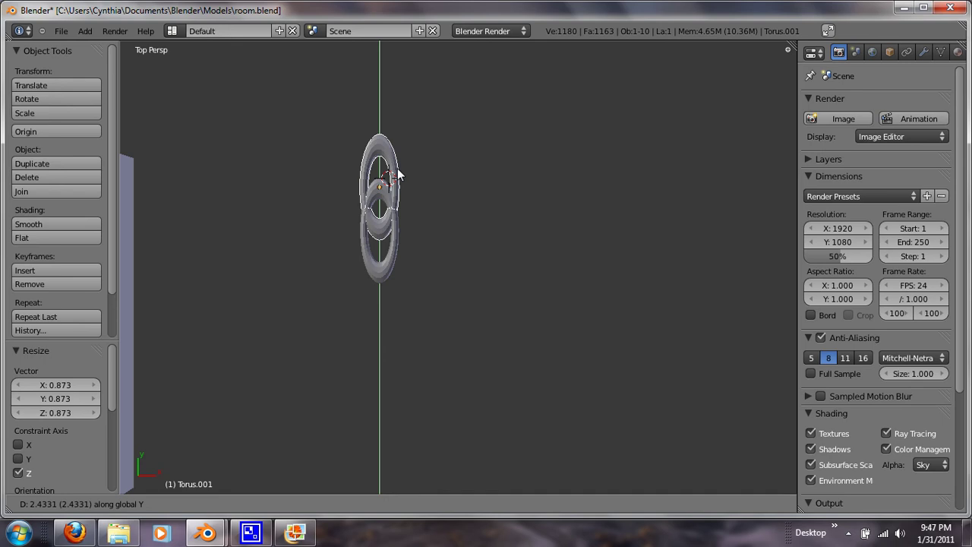
left_click(397, 155)
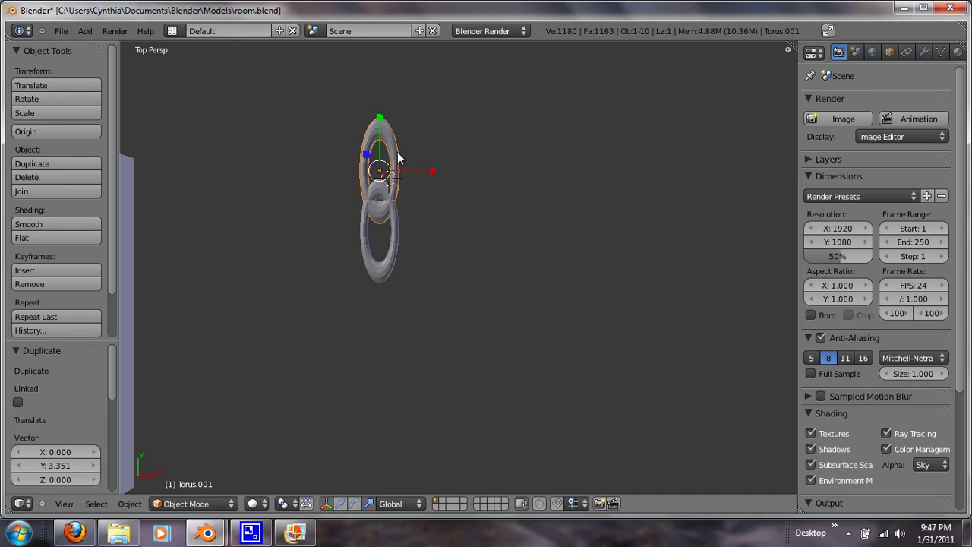
key("KP_1")
type("r")
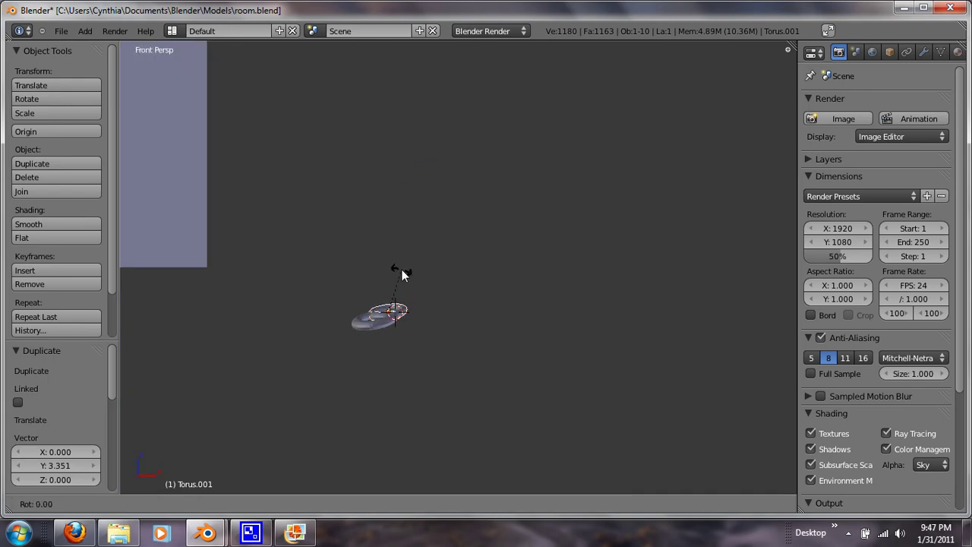
type("x90")
key("Return")
middle_click_drag(451, 343, 483, 366)
key("g")
key("y")
left_click(490, 267)
- Join both rings into one object and shade it smooth
right_click(422, 224, "shift")
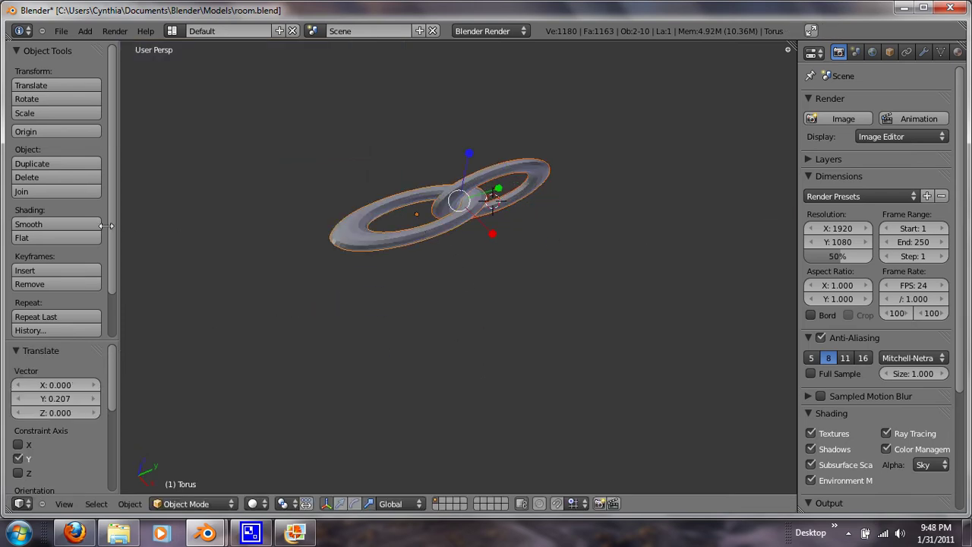
left_click(40, 190)
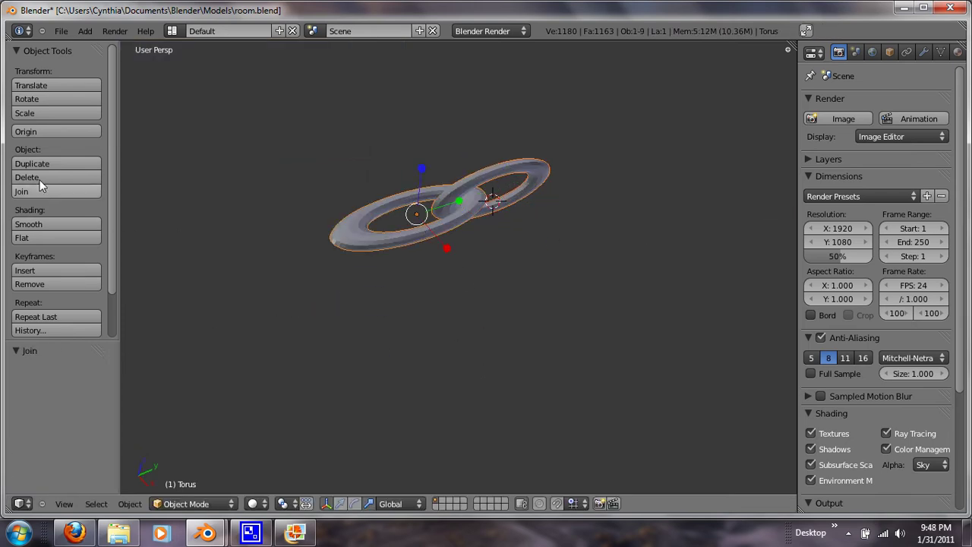
left_click(45, 223)
middle_click_drag(238, 228, 342, 291)
- Scale the joined chain piece down slightly in top view
key("KP_7")
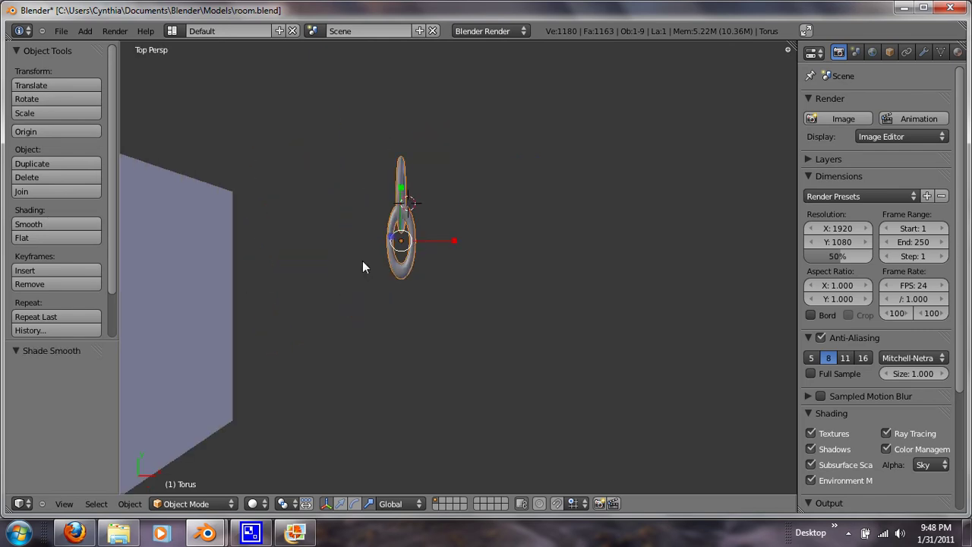
key("s")
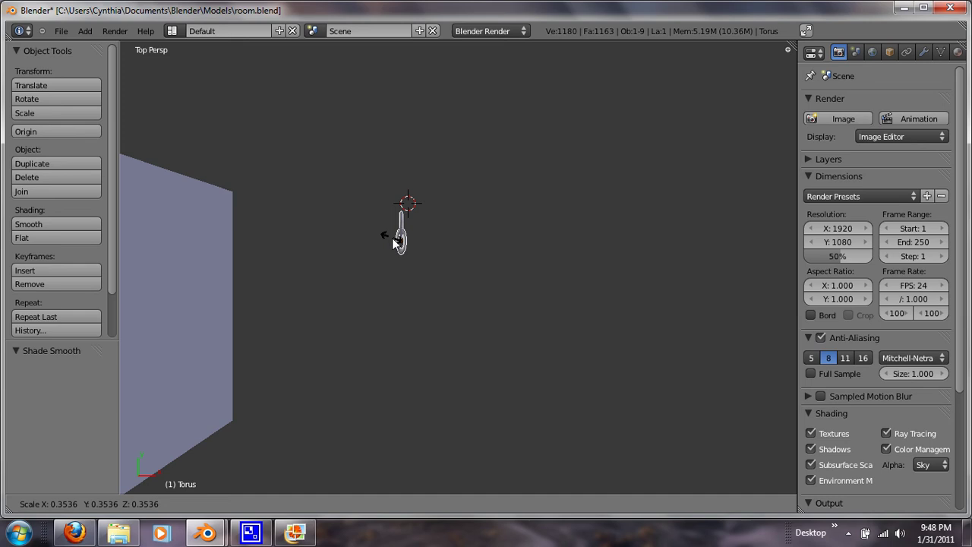
left_click(396, 244)
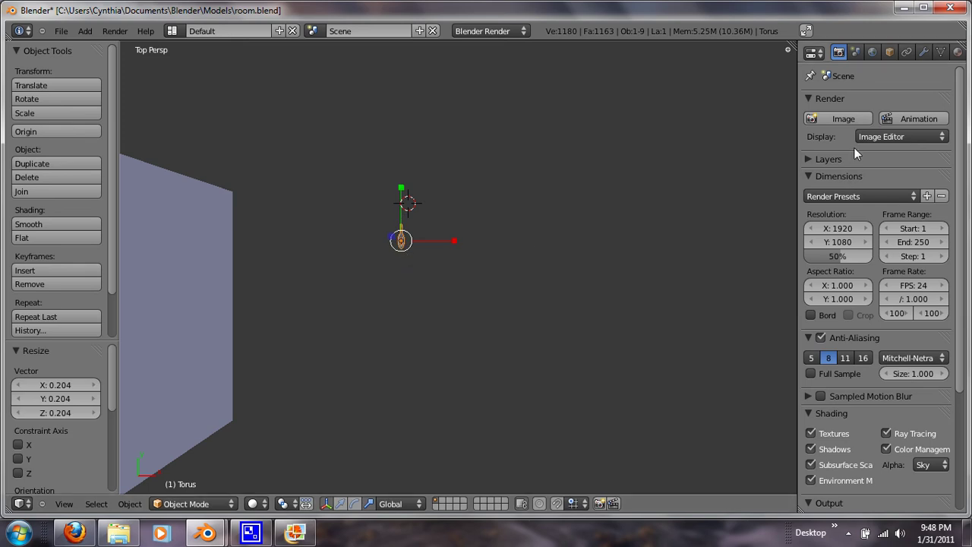
- Add an Array modifier with relative offset X 0 and Y 1
left_click(924, 52)
left_click(870, 117)
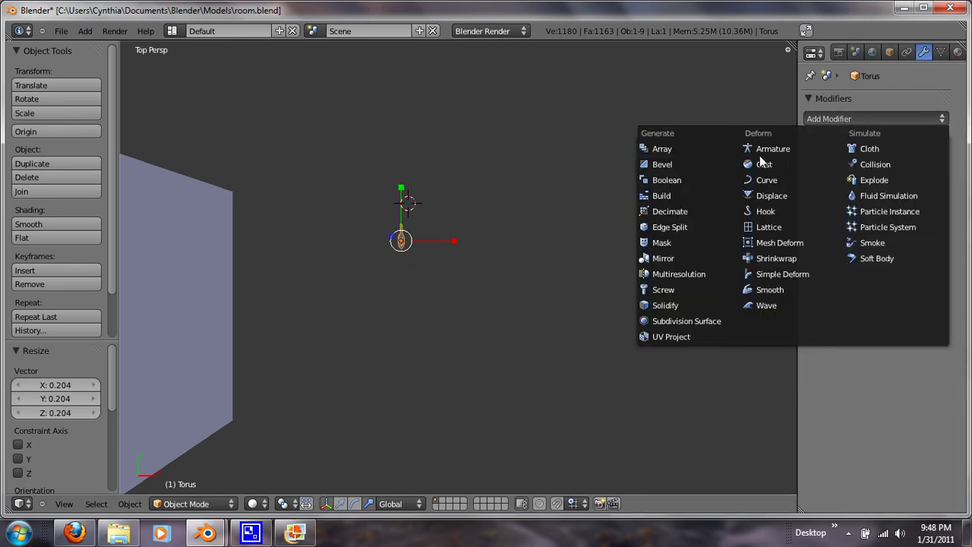
left_click(724, 152)
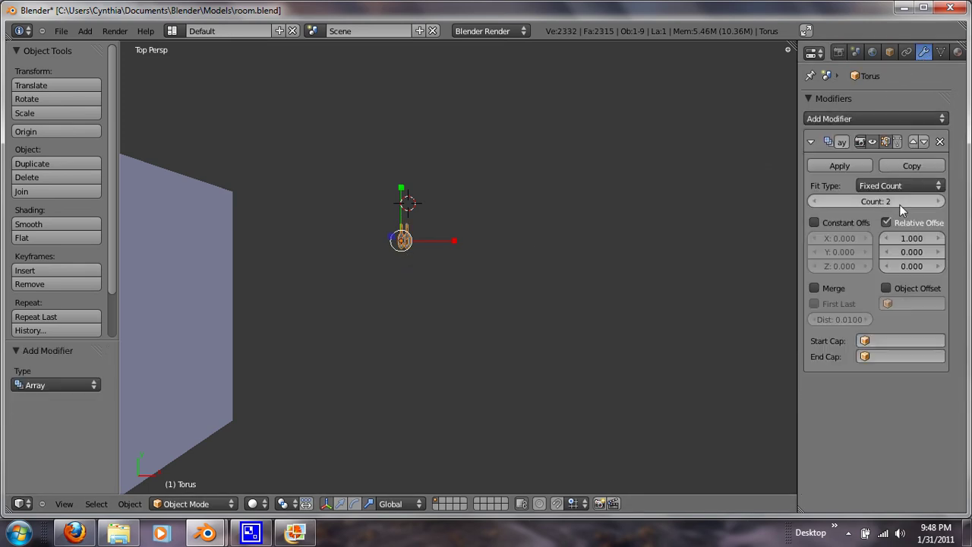
mouse_move(911, 239)
left_mouse_down()
mouse_move(896, 243)
mouse_move(911, 243)
left_mouse_up()
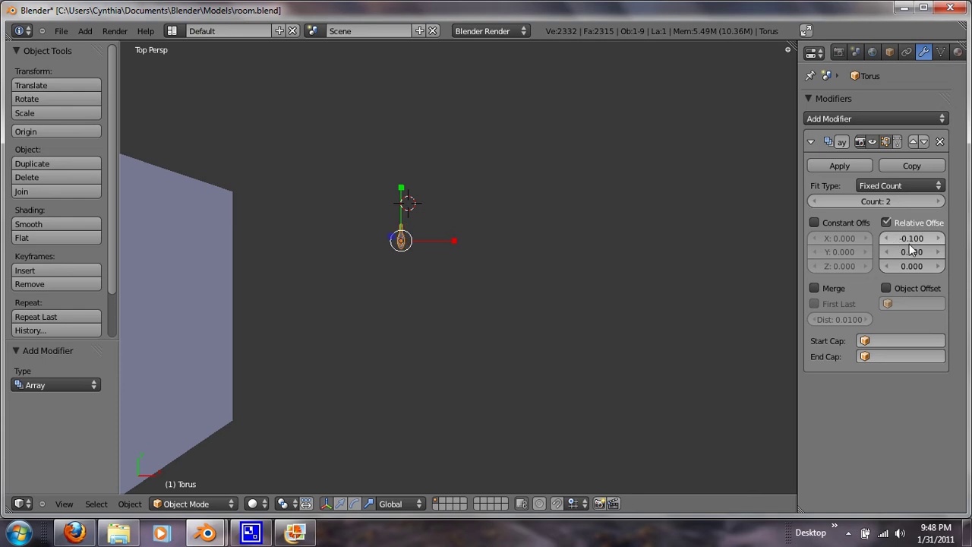
left_click(911, 242)
type("0")
key("Tab")
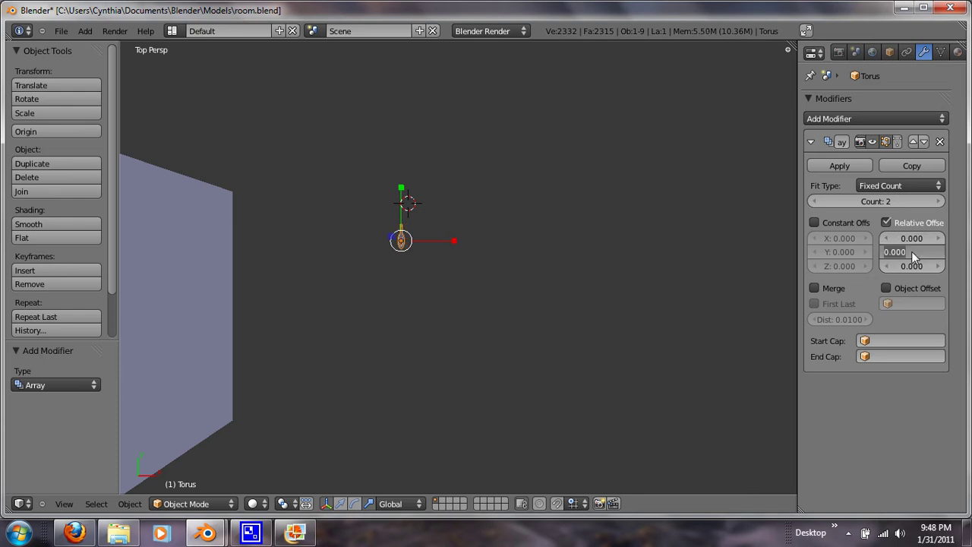
type("1")
key("Return")
- Enable constant offset with Y -1 and set the array count to 15
scroll(425, 205, "up", 5)
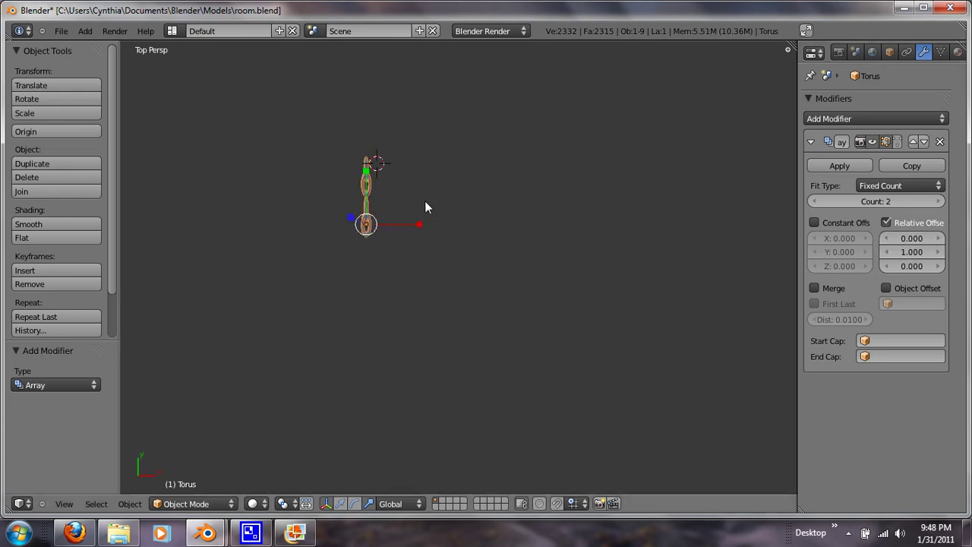
scroll(443, 218, "up", 3)
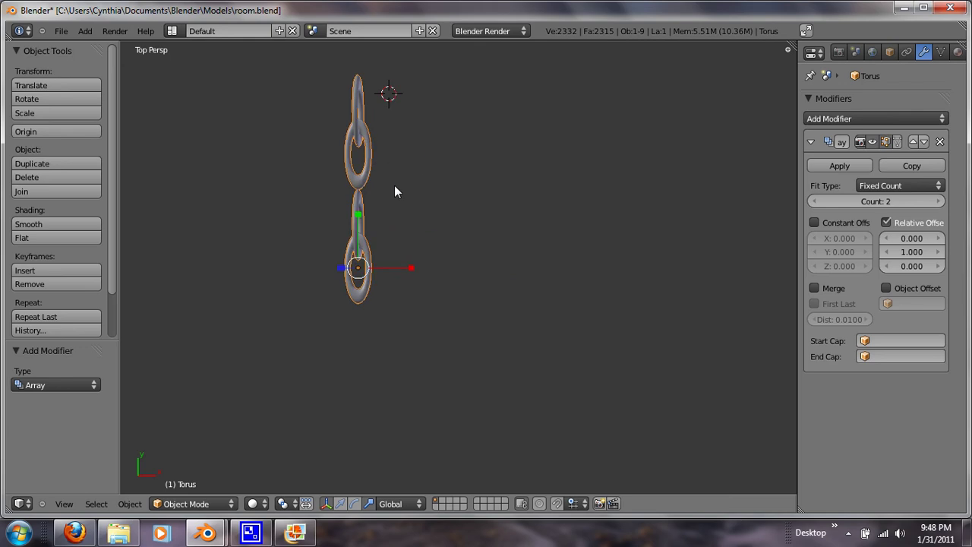
left_click(826, 223)
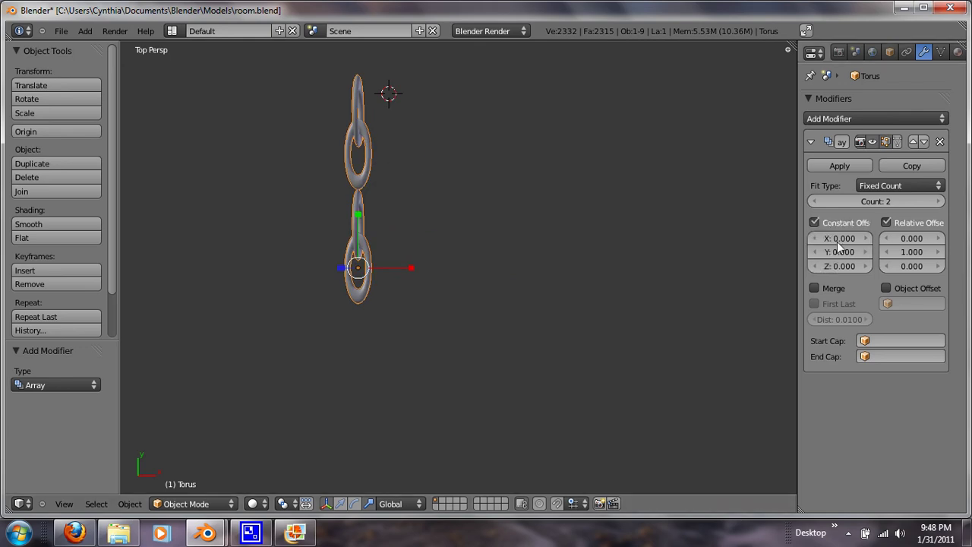
left_click(840, 252)
type("-1")
key("Return")
middle_click_drag(493, 290, 466, 264)
left_click(891, 202)
type("15")
key("Return")
- Rotate the chain 90° and drag it along Y, X and Z toward the room
key("KP_7")
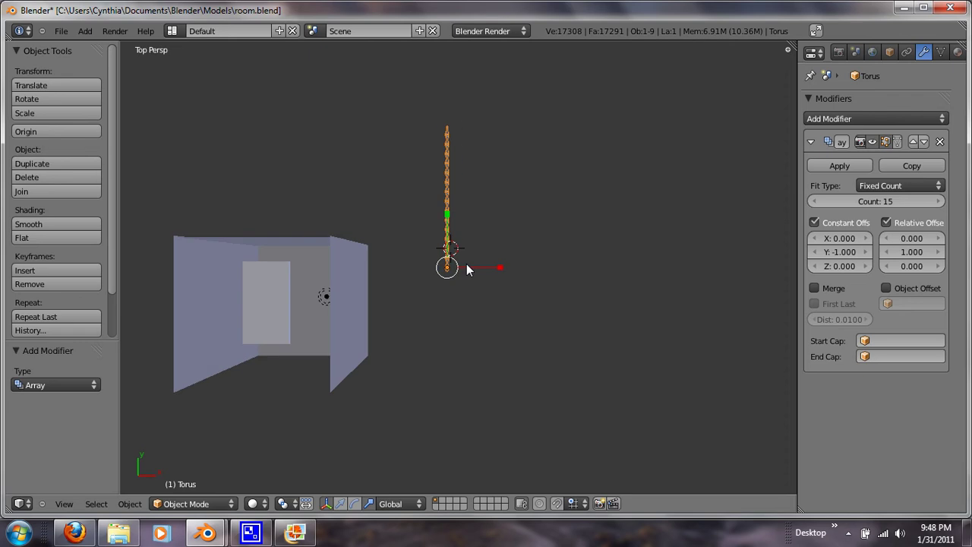
type("r90")
key("Return")
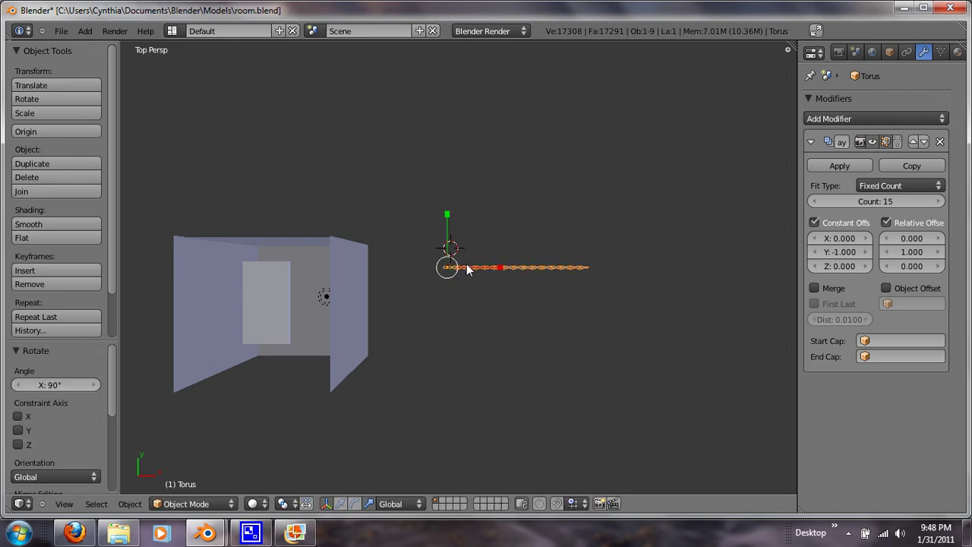
left_click(340, 504)
middle_click_drag(418, 433, 502, 186, "shift")
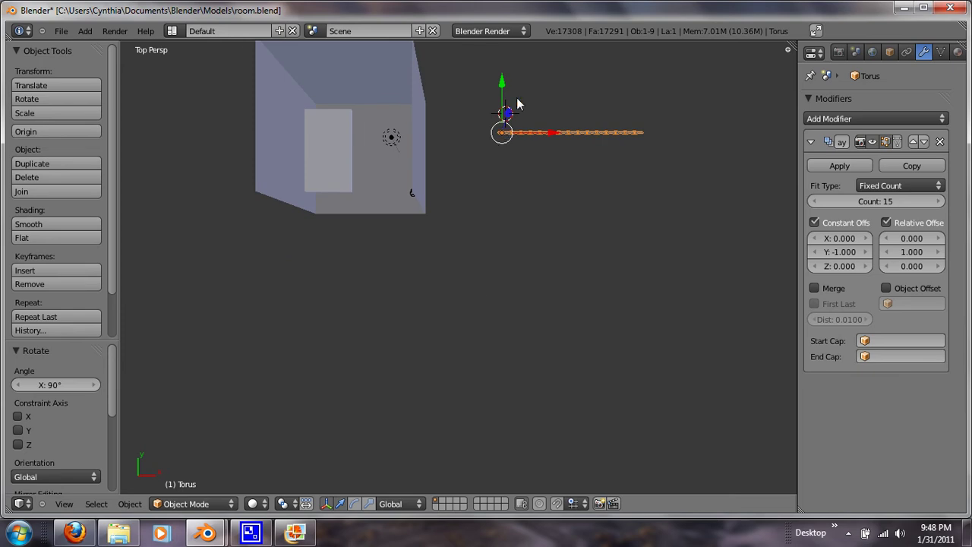
left_click_drag(502, 89, 520, 146)
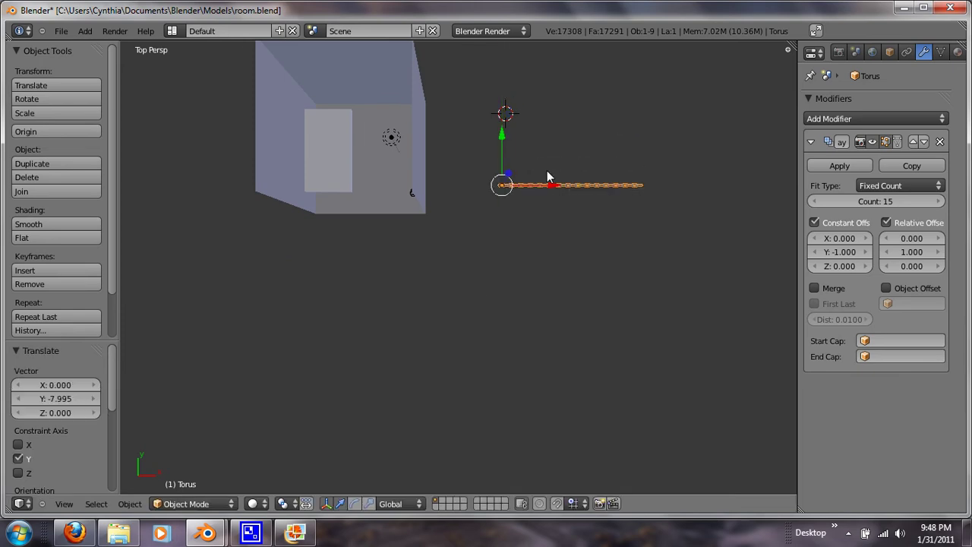
left_click_drag(552, 187, 290, 188)
mouse_move(211, 178)
left_mouse_down()
mouse_move(193, 152)
mouse_move(226, 162)
mouse_move(241, 198)
mouse_move(228, 182)
left_mouse_up()
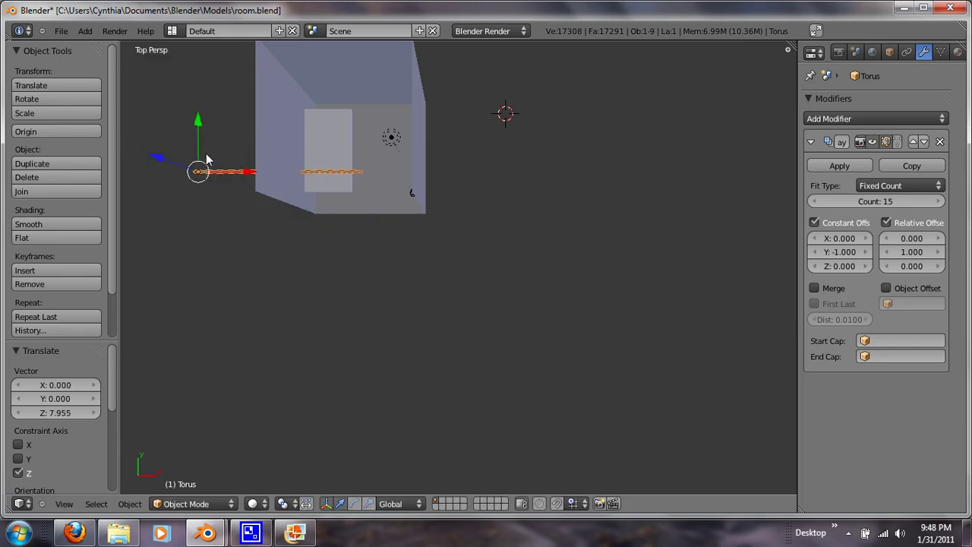
- Fine-tune the chain's Y and X position in orthographic top view
key("g")
key("y")
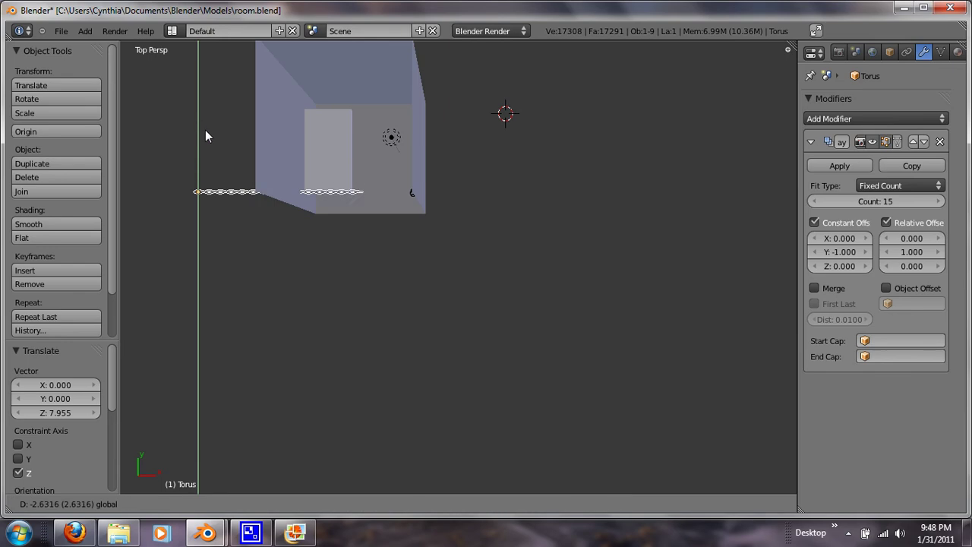
left_click(206, 136)
key("g")
key("x")
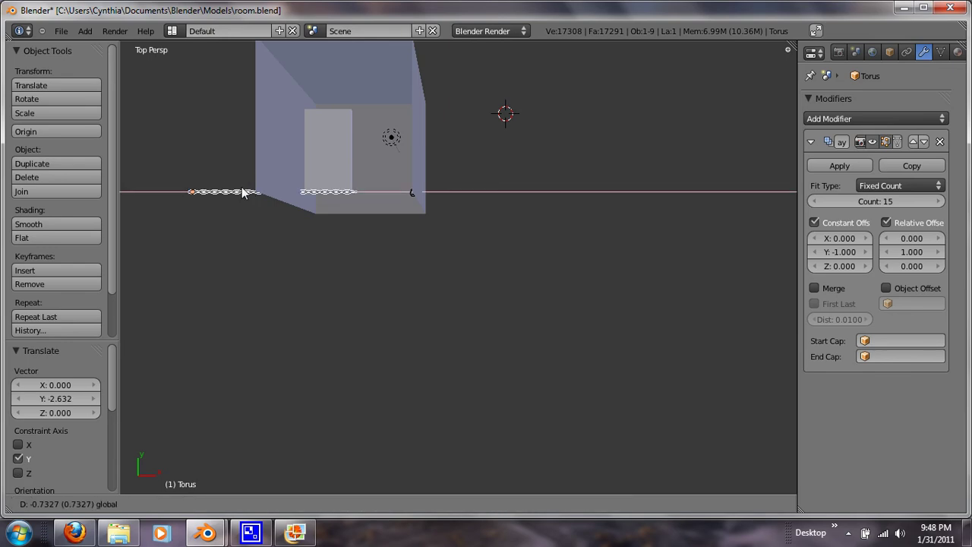
left_click(243, 193)
key("KP_5")
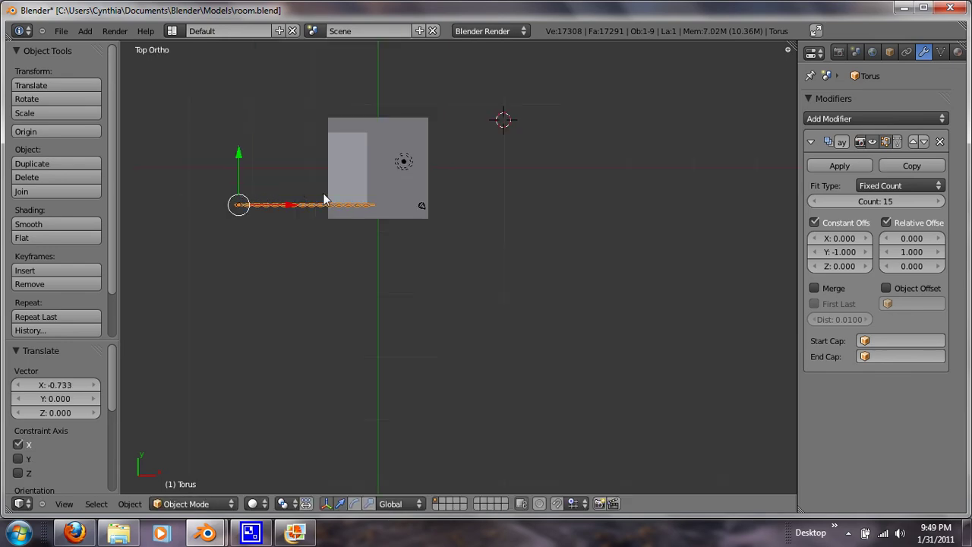
middle_click_drag(323, 192, 511, 216, "shift")
scroll(373, 193, "up", 5)
key("g")
key("x")
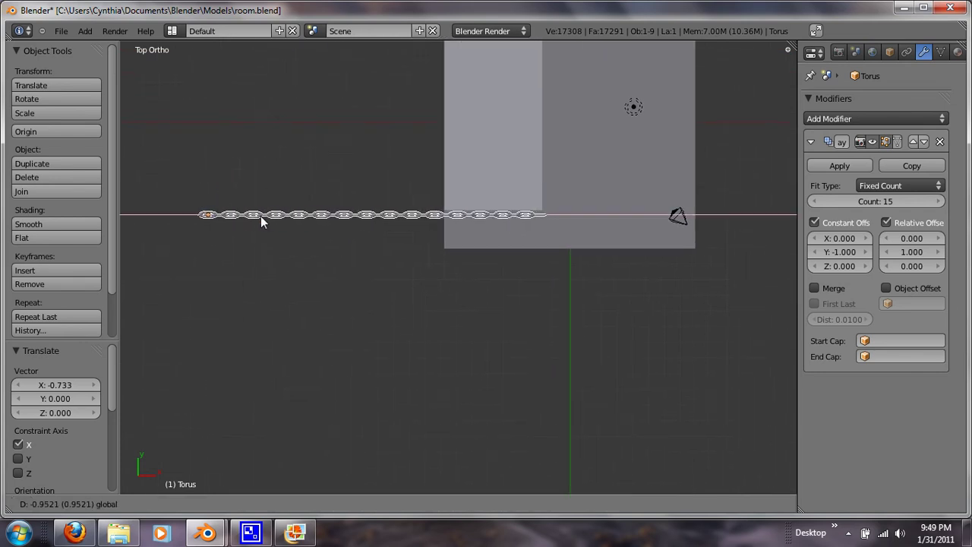
left_click(259, 216)
- Tilt the chain about 23° and adjust its height and X position
middle_click_drag(330, 228, 568, 166)
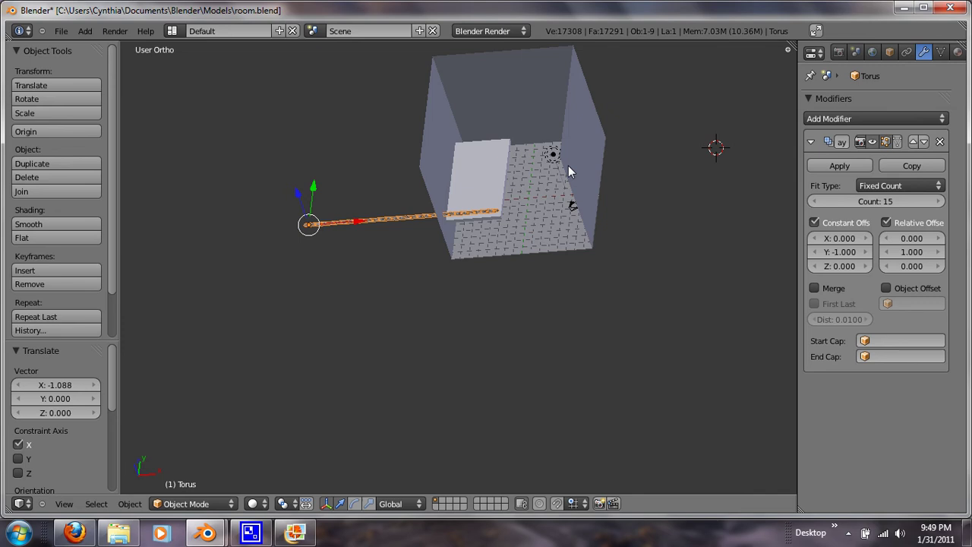
key("r")
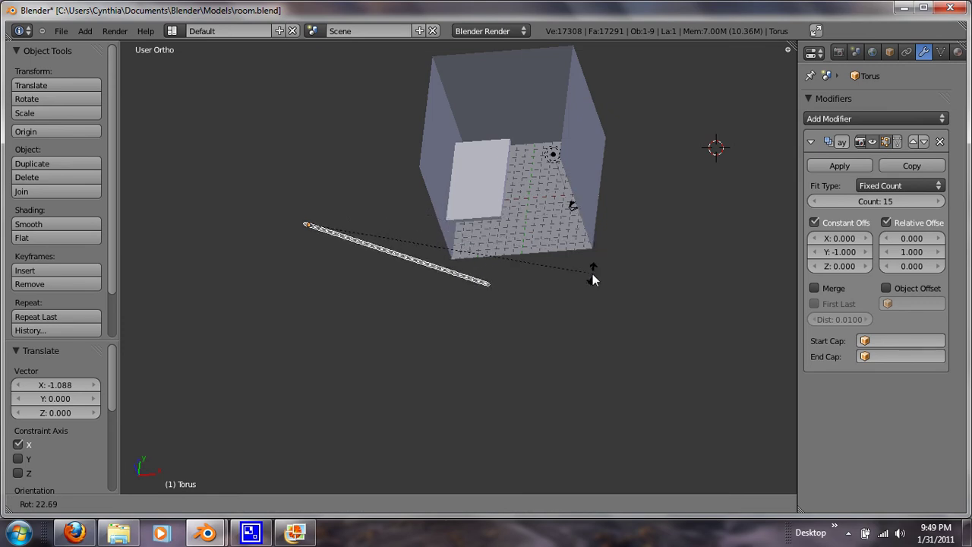
left_click(592, 275)
key("g")
key("y")
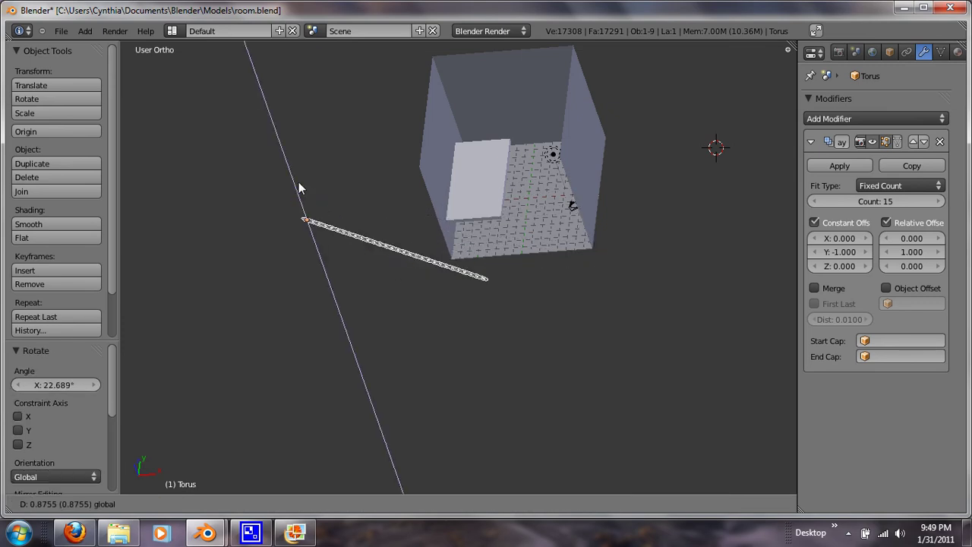
left_click(301, 139)
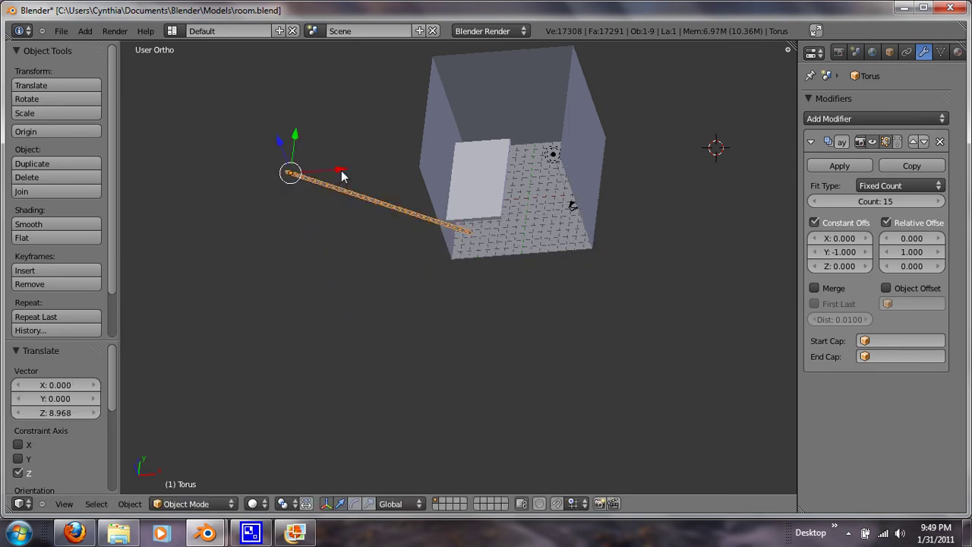
key("g")
key("x")
left_click(325, 169)
key("g")
key("z")
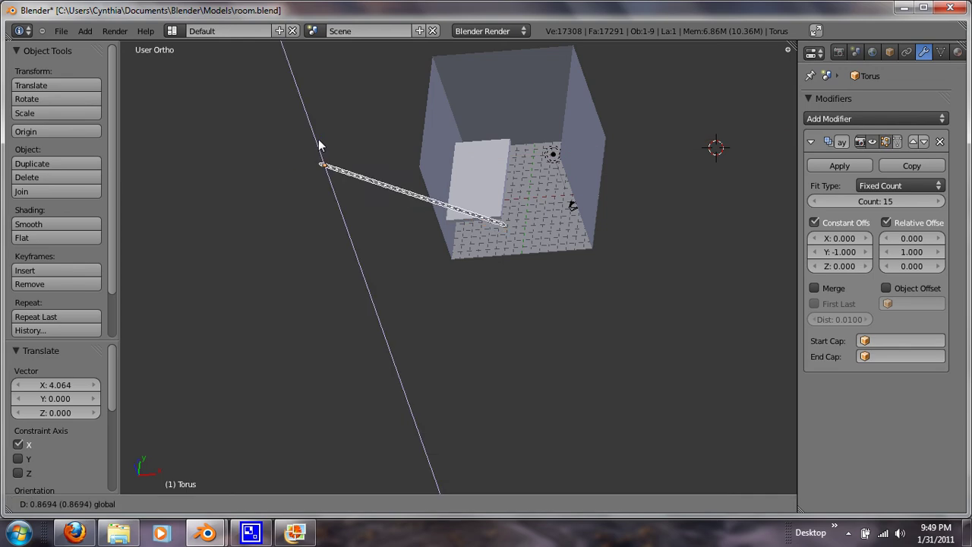
left_click(319, 140)
key("g")
key("x")
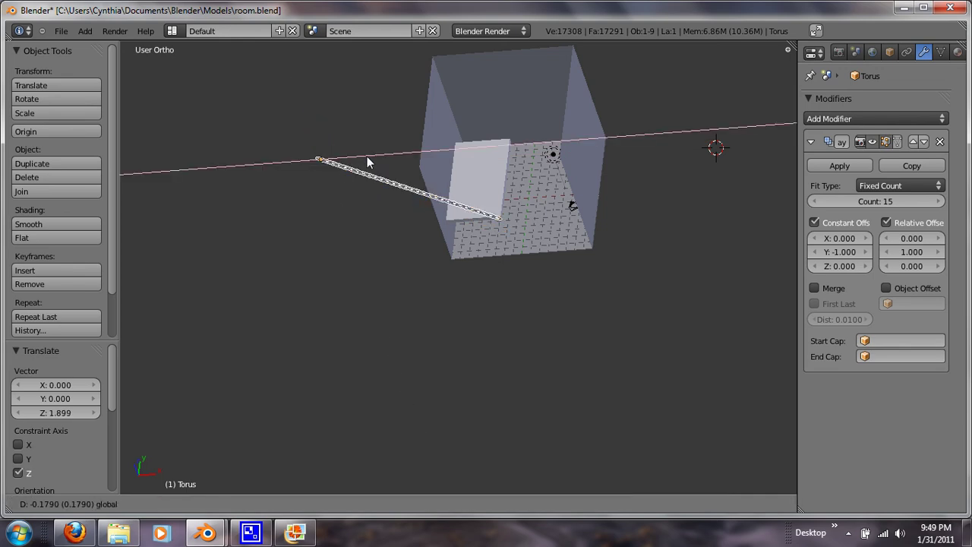
left_click(367, 156)
- Undo the tilt so the chain runs straight along X, checking top and front views
middle_click_drag(473, 174, 438, 162)
key("KP_7")
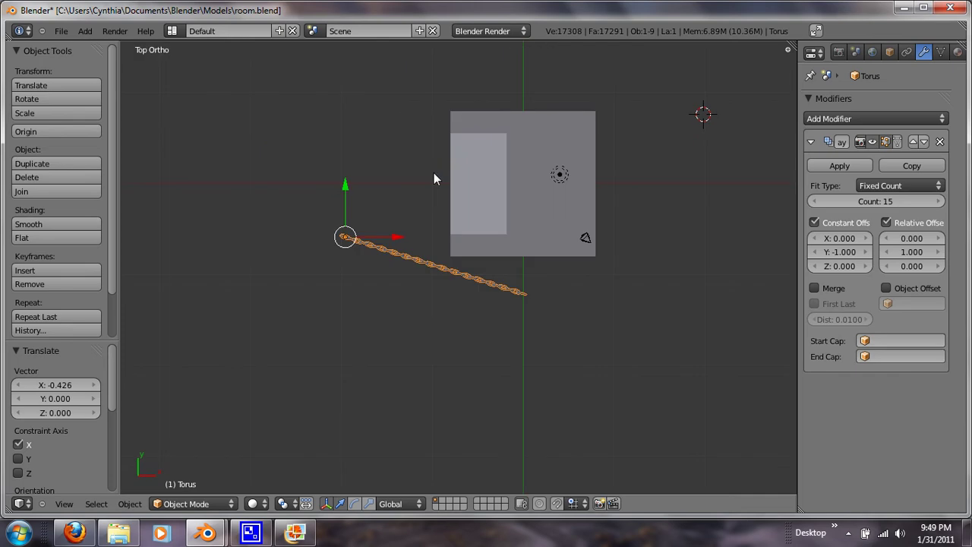
middle_click_drag(401, 306, 406, 278)
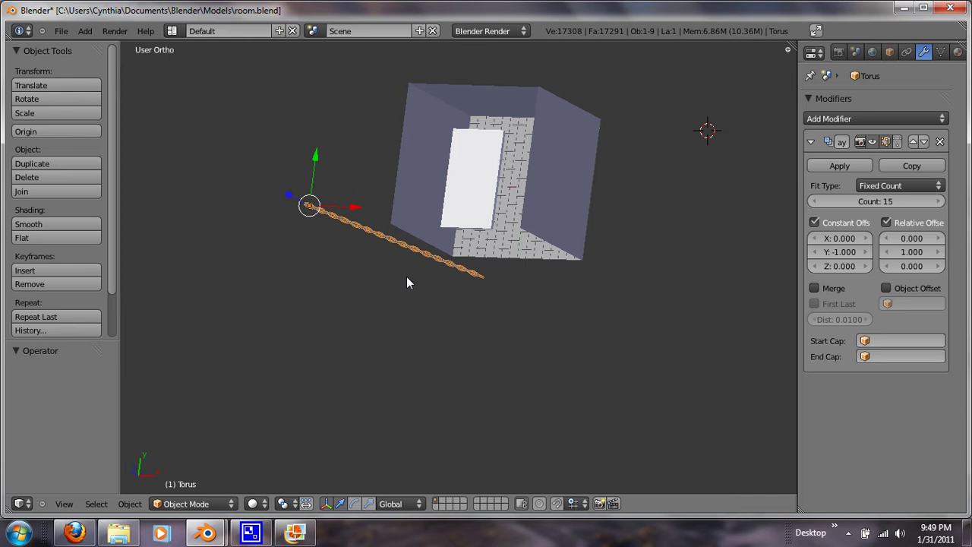
key("ctrl+z")
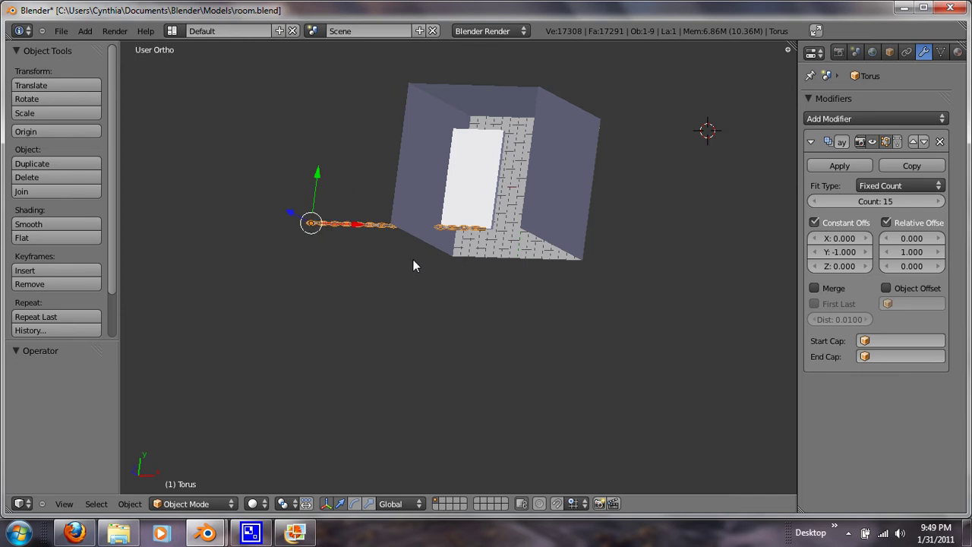
key("KP_7")
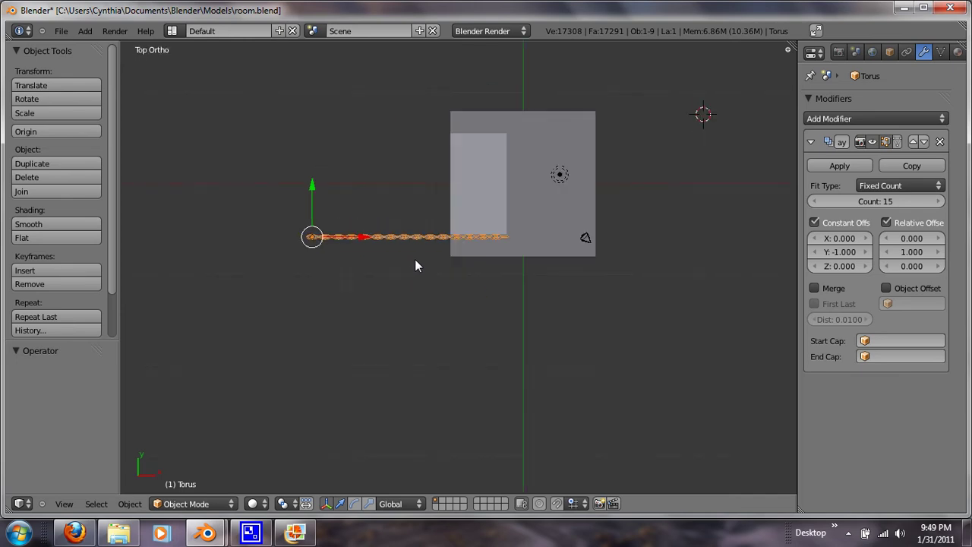
key("KP_1")
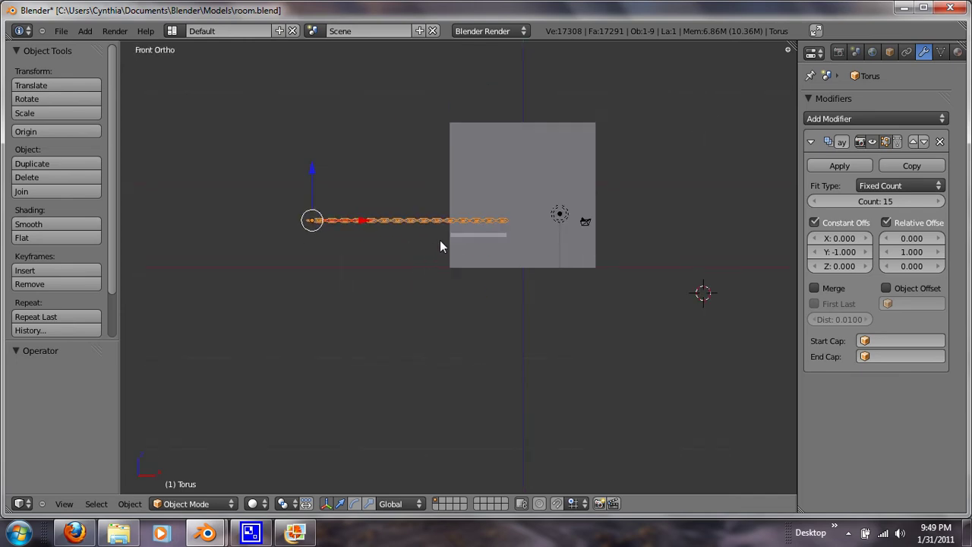
- Tilt the chain about 28°, shift it right, and raise it to Z 9.872 sloping toward the cot
left_click_drag(313, 174, 320, 186)
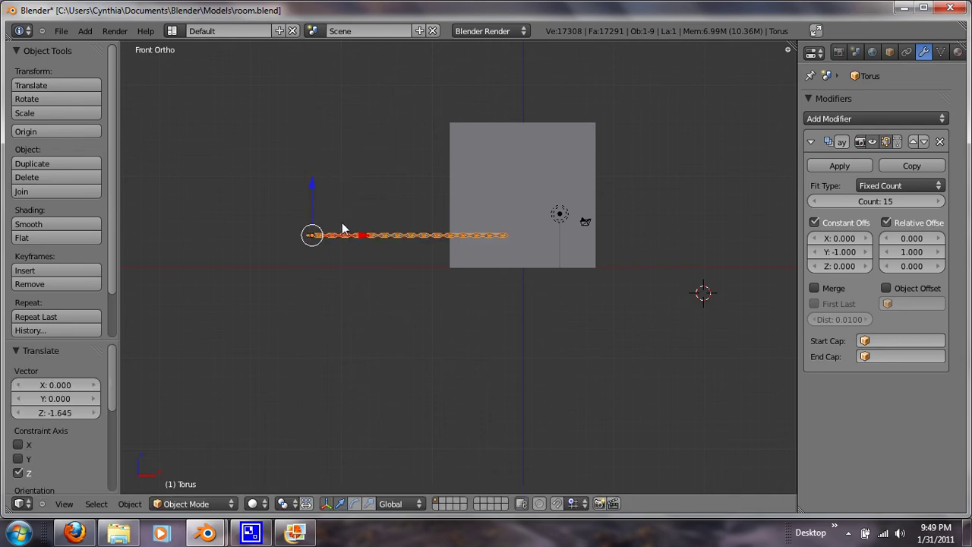
type("r90")
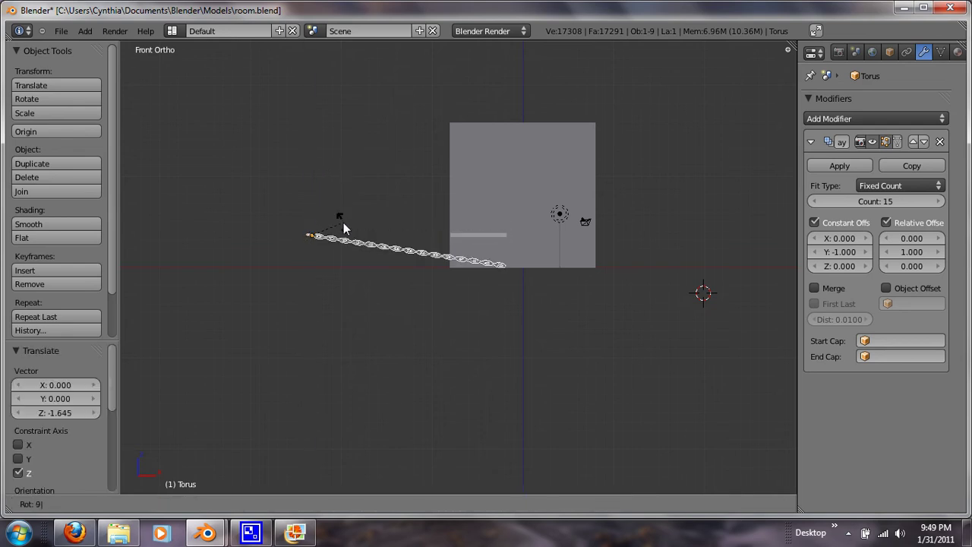
key("Escape")
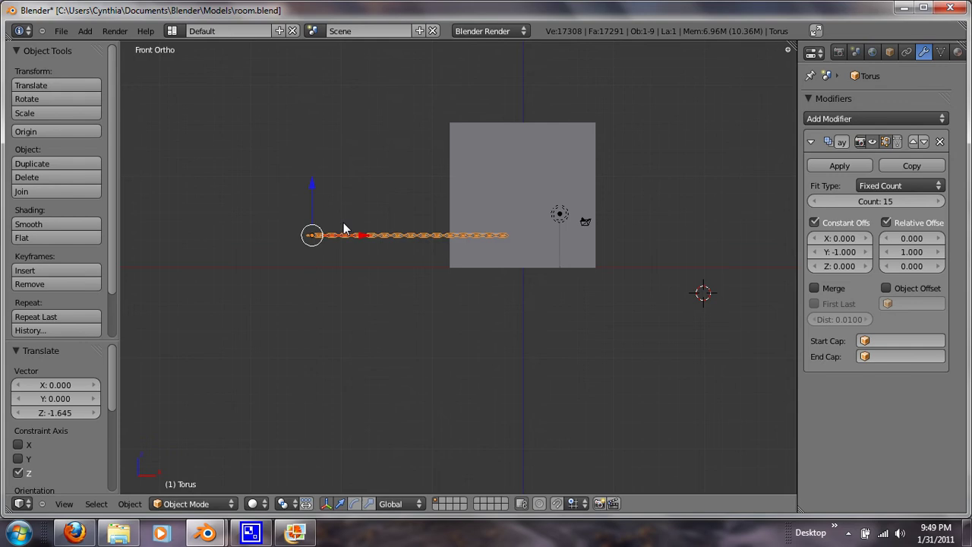
type("r")
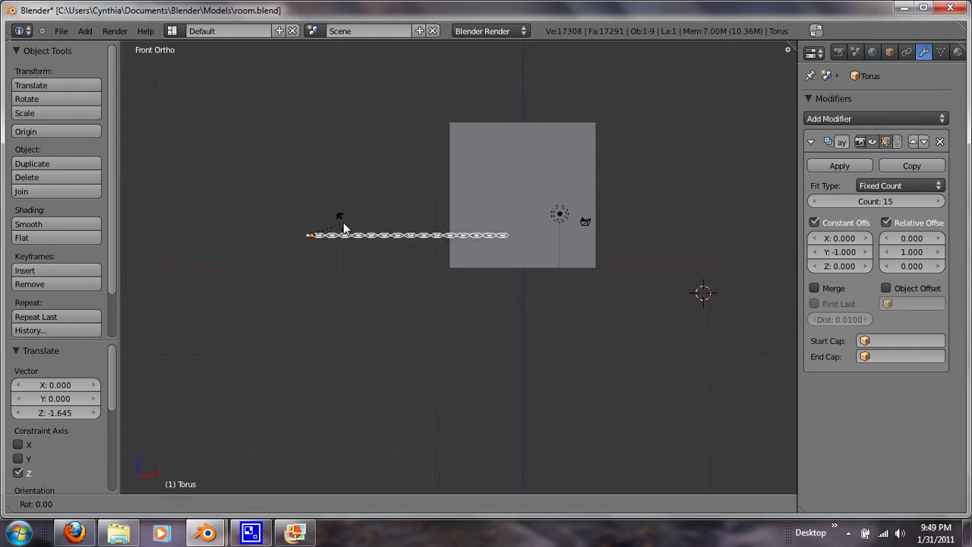
type("9")
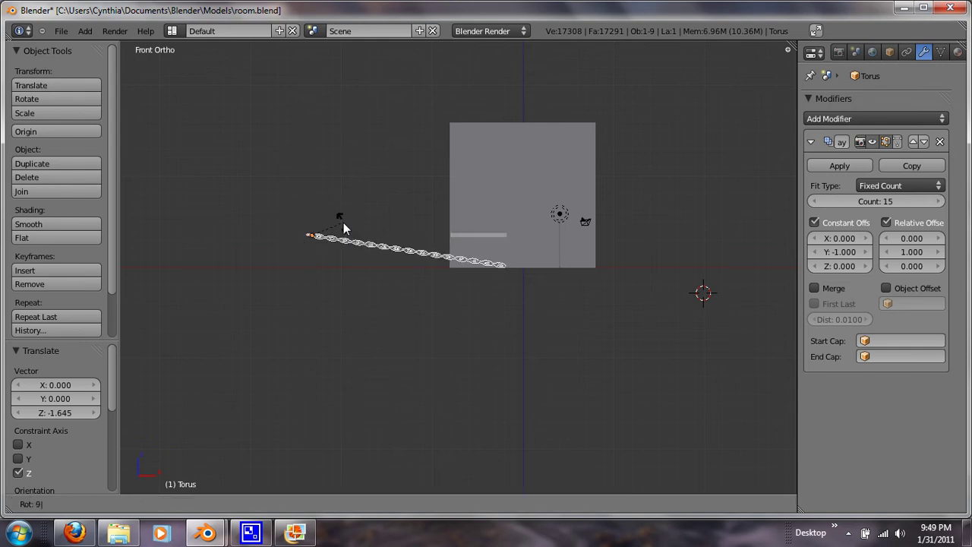
type("0")
key("Escape")
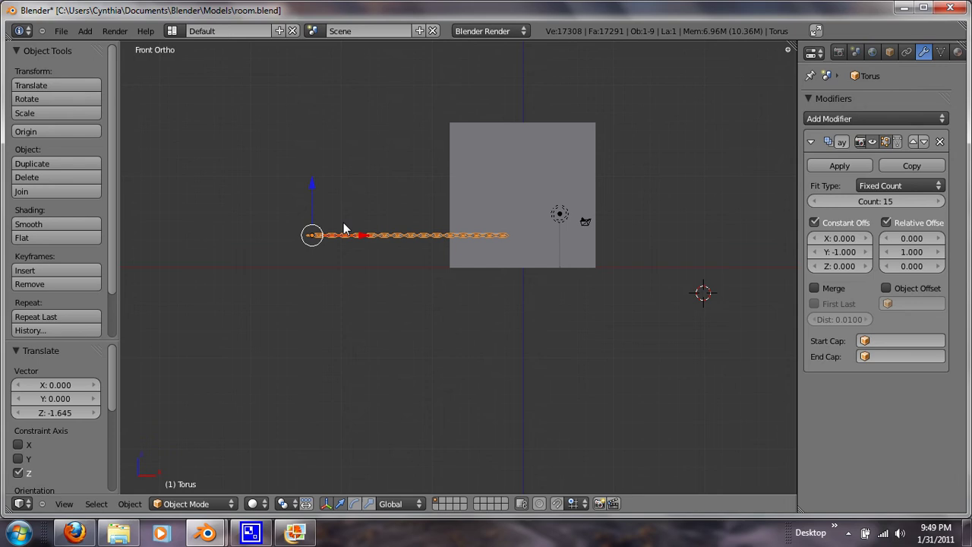
key("r")
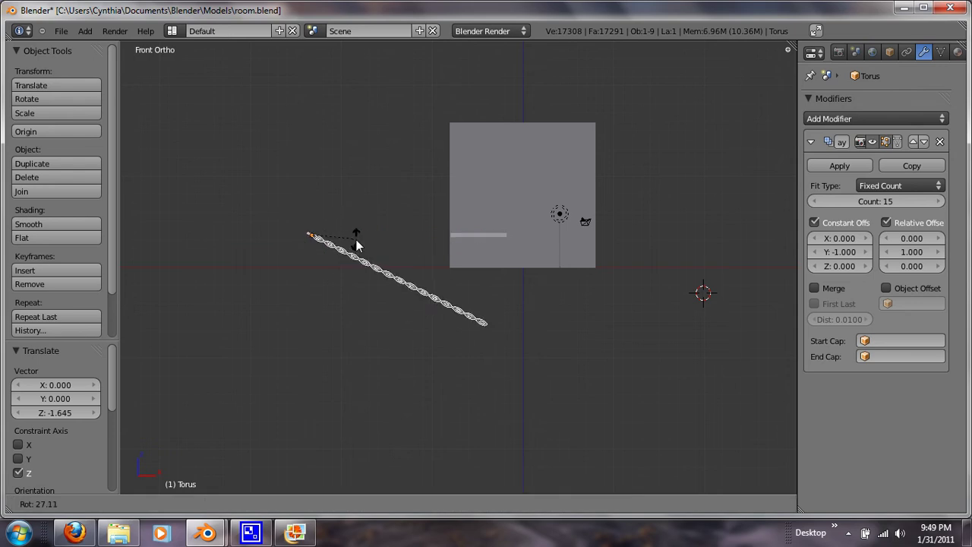
left_click(361, 244)
left_click_drag(361, 240, 387, 233)
left_click_drag(335, 202, 340, 108)
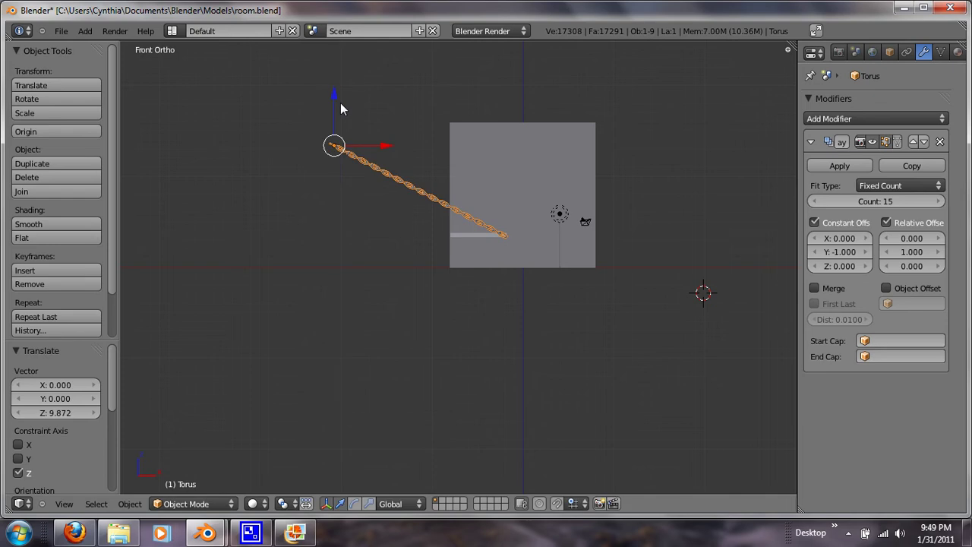
key("KP_7")
- Rotate the chain into a sloping tilt
middle_click_drag(453, 308, 510, 167)
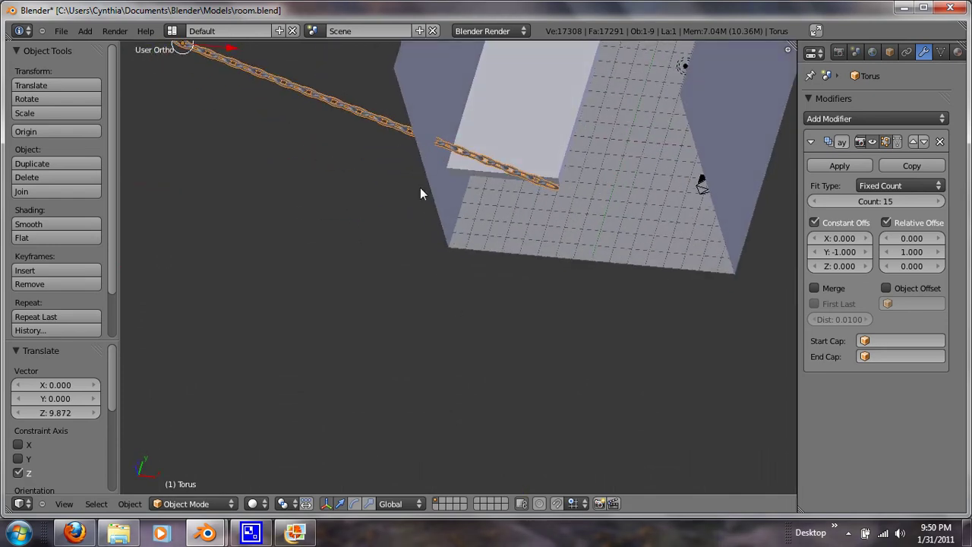
scroll(420, 190, "down", 3)
key("r")
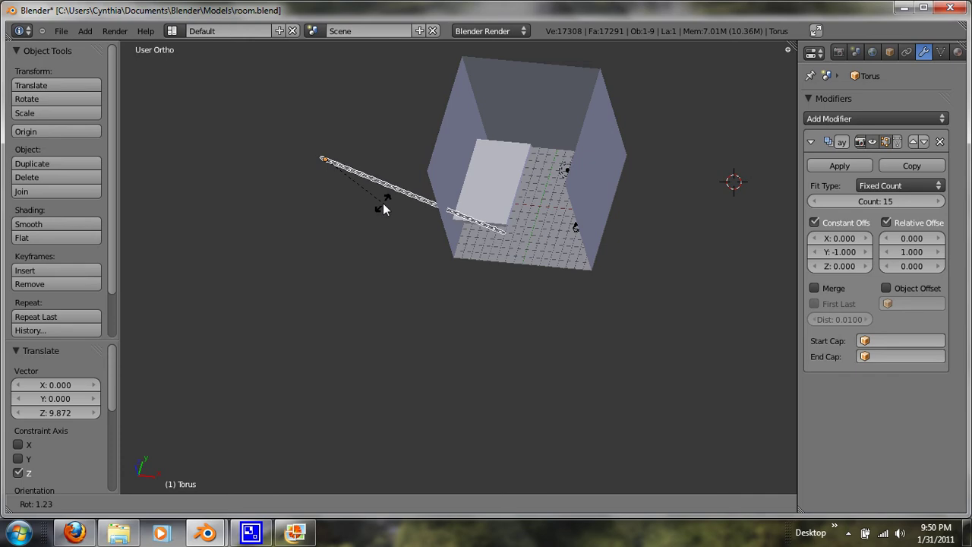
left_click(392, 224)
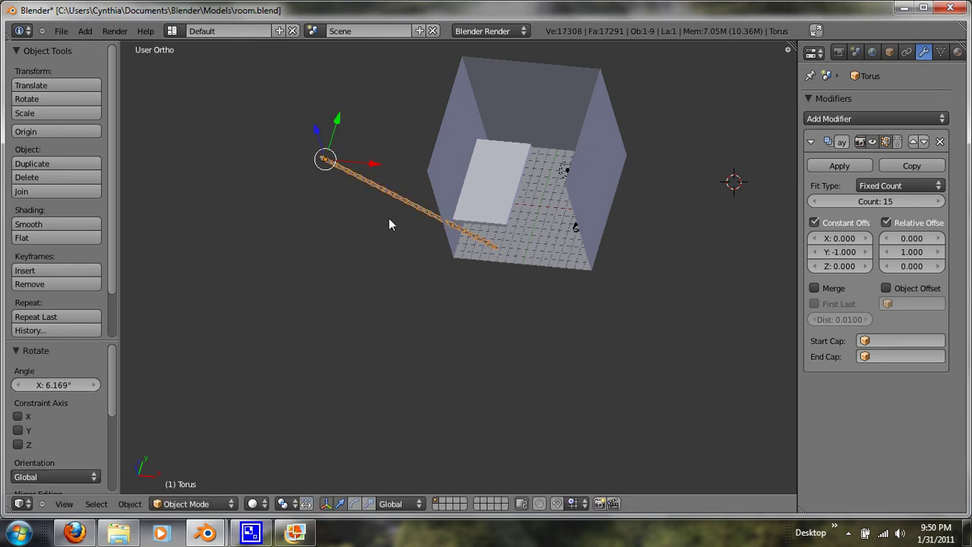
- Adjust the chain's height and sideways X position with the gizmo arrows
left_click_drag(319, 135, 324, 112)
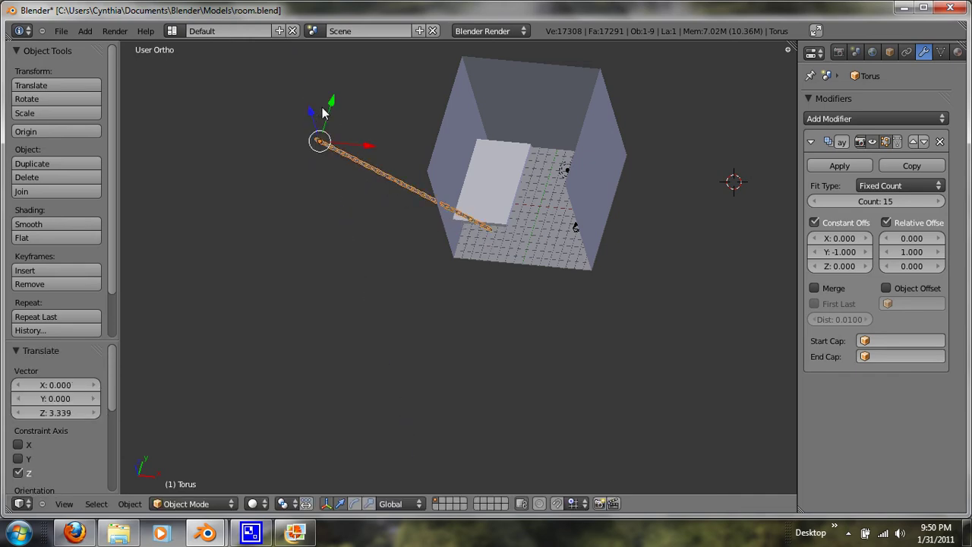
left_click_drag(363, 149, 386, 147)
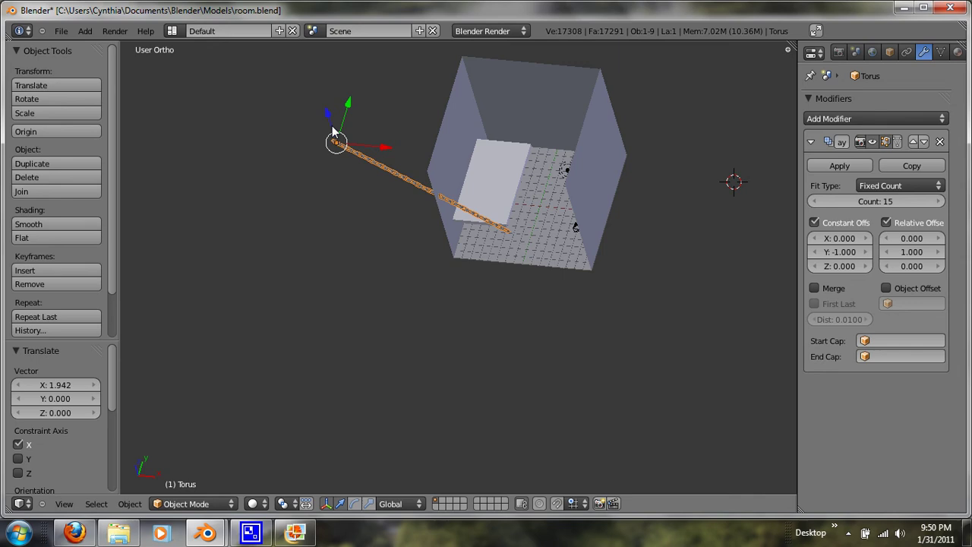
mouse_move(327, 116)
left_mouse_down()
mouse_move(328, 103)
mouse_move(328, 116)
left_mouse_up()
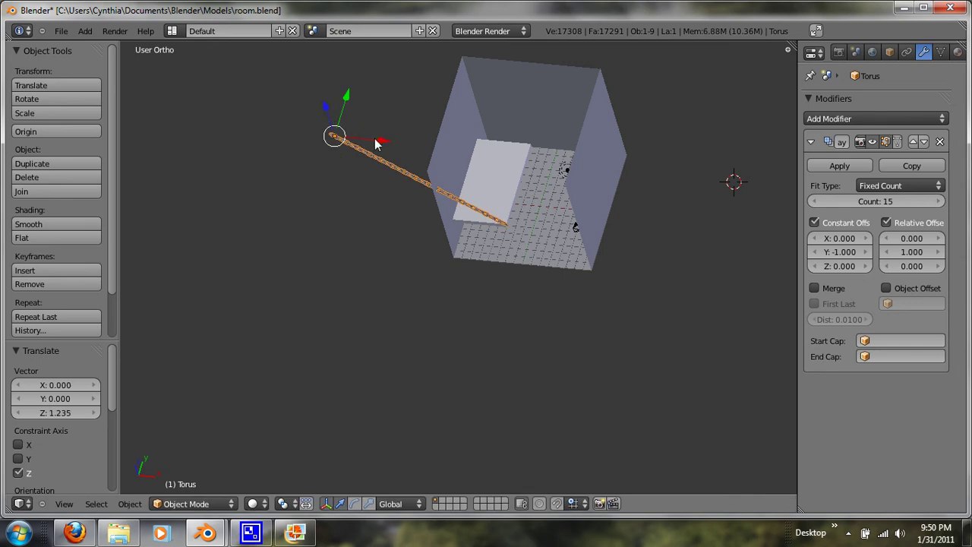
left_click_drag(378, 144, 354, 137)
left_click_drag(325, 108, 329, 114)
middle_click_drag(448, 175, 500, 149)
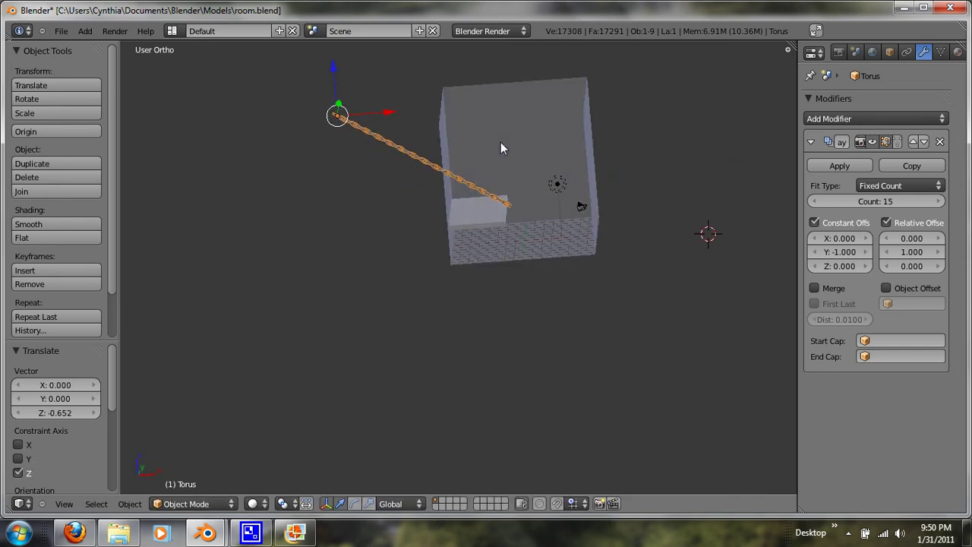
- In front view, lower the chain toward the cot and nudge it along X
key("KP_1")
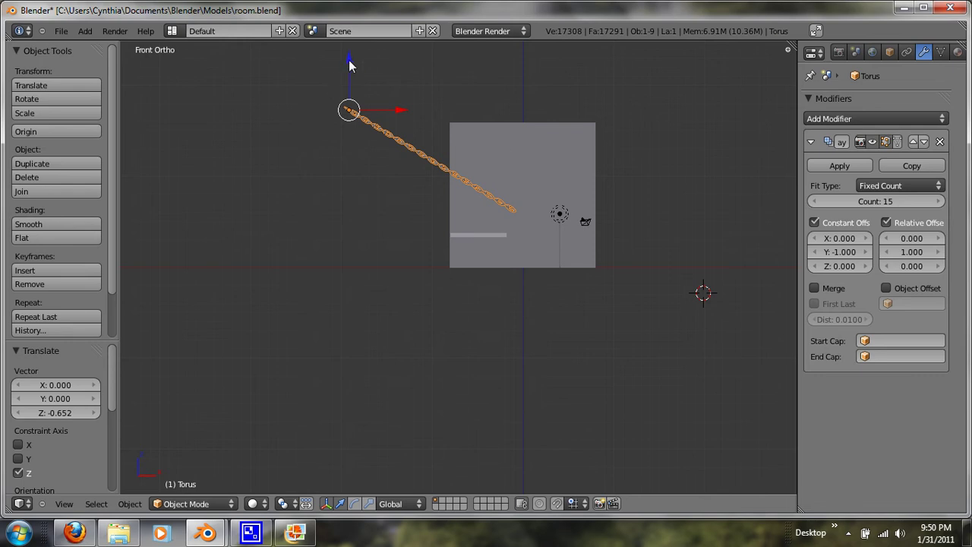
left_click_drag(348, 61, 355, 90)
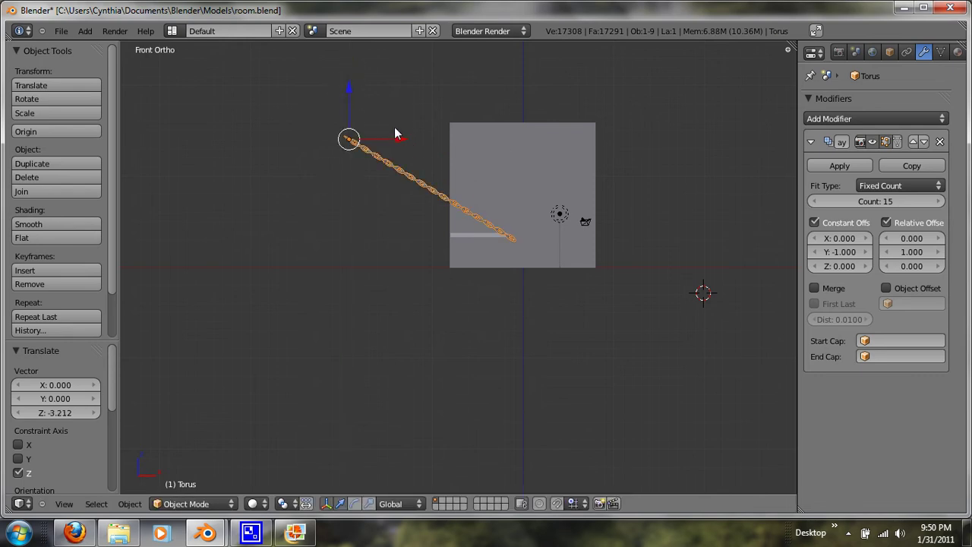
left_click_drag(397, 132, 391, 127)
mouse_move(341, 93)
left_mouse_down()
mouse_move(341, 80)
mouse_move(343, 95)
left_mouse_up()
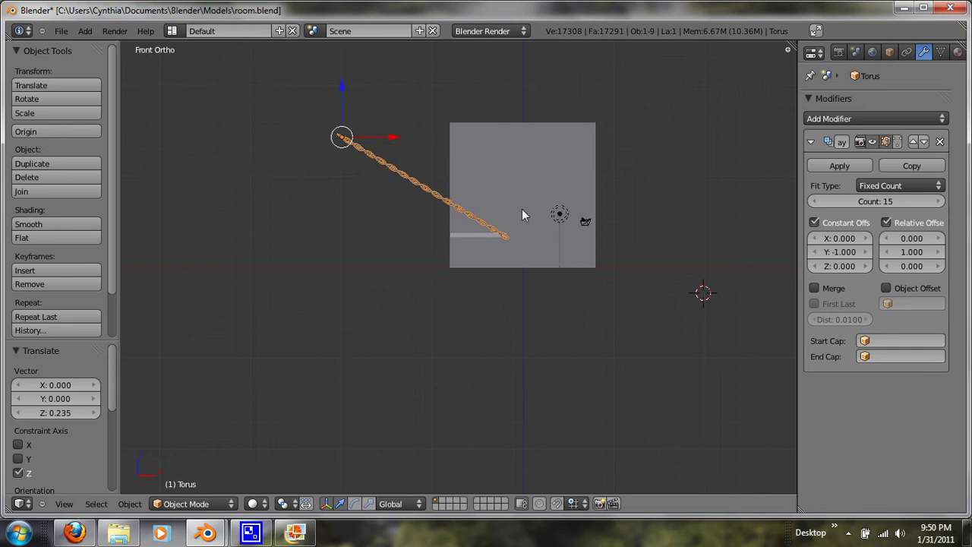
middle_click_drag(521, 209, 401, 377)
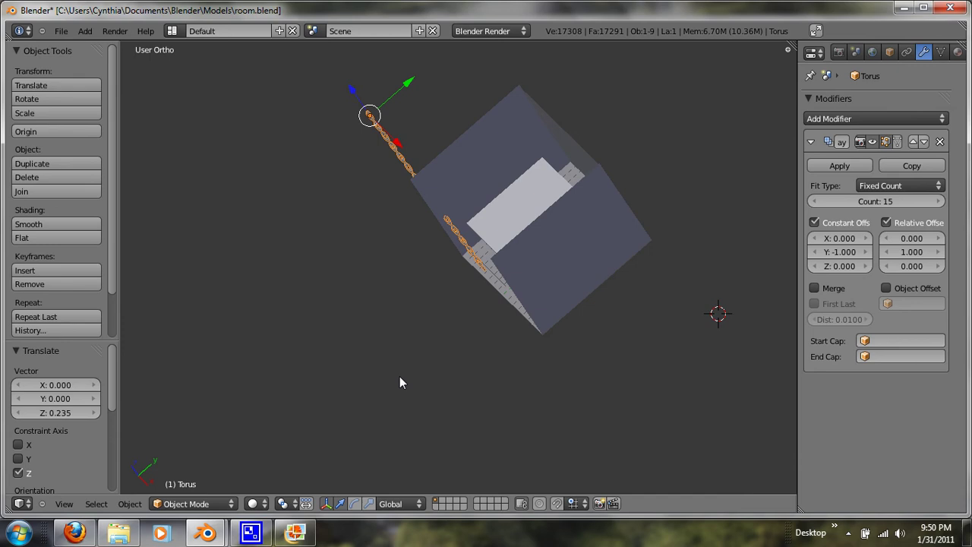
- From the top view, shift the chain along Y and nudge it -0.078 along X
key("KP_7")
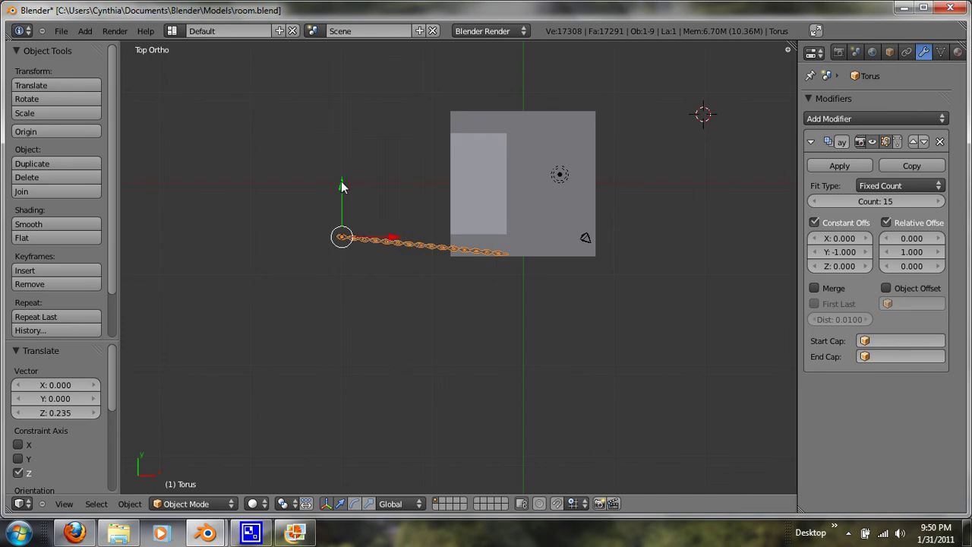
left_click_drag(341, 181, 340, 162)
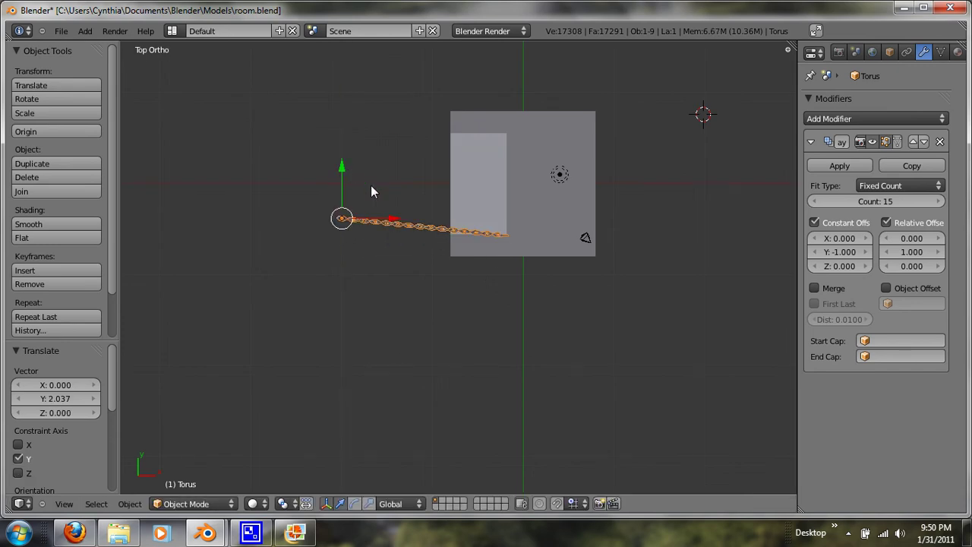
left_click_drag(385, 219, 384, 221)
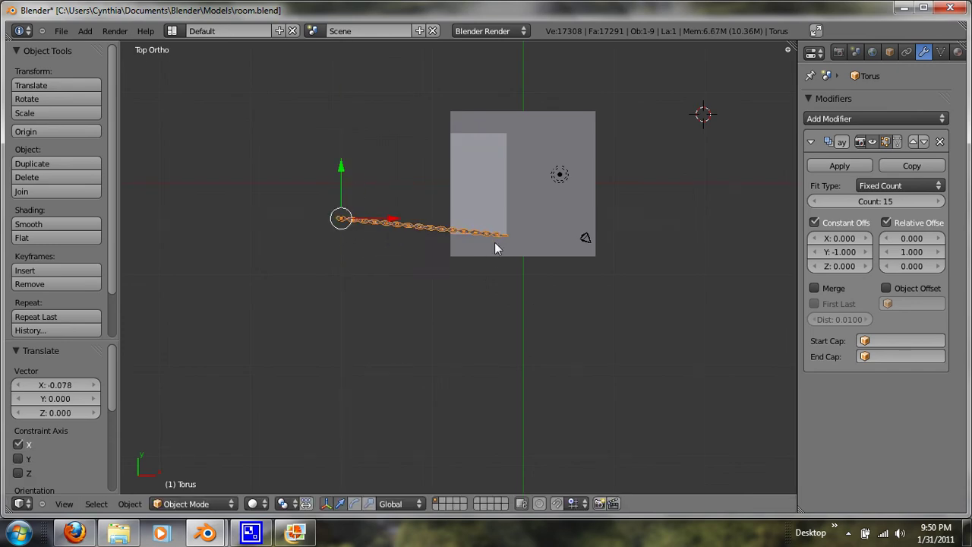
middle_click_drag(494, 242, 487, 211)
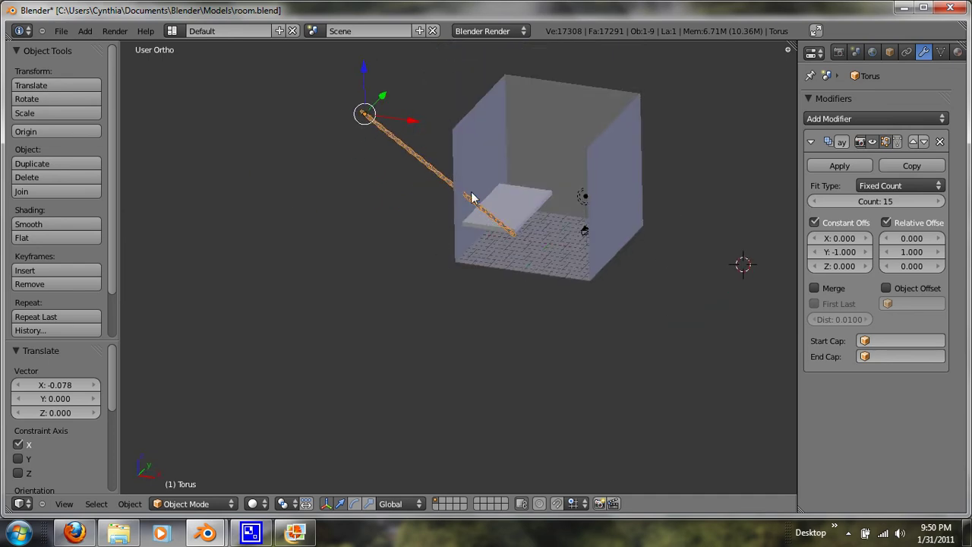
- Rotate the chain again, then raise it and nudge it along X
key("r")
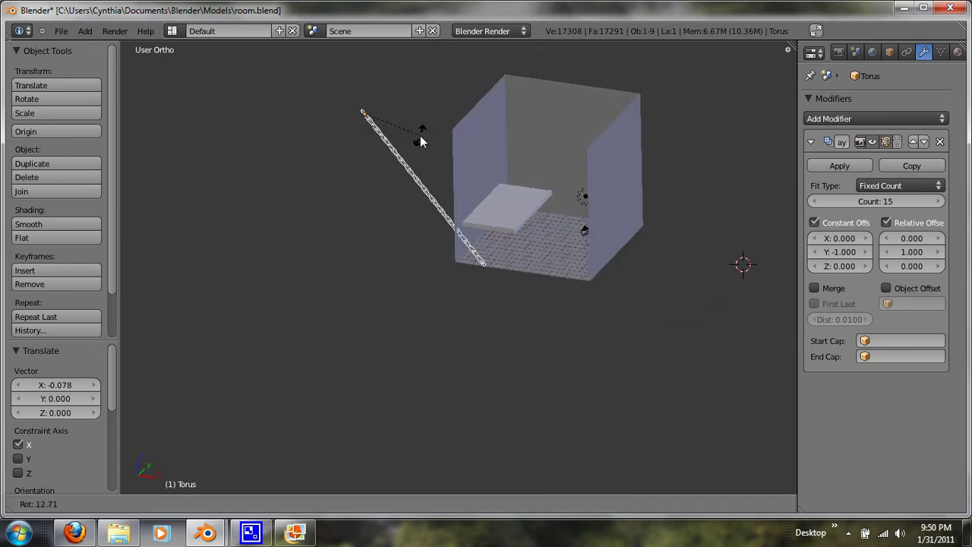
left_click(414, 130)
mouse_move(412, 118)
left_mouse_down()
mouse_move(434, 132)
mouse_move(409, 120)
left_mouse_up()
left_click_drag(386, 88, 388, 46)
left_click_drag(433, 85, 437, 86)
- Swing the chain more upright, then lower it and slide it along X
key("r")
left_click(444, 94)
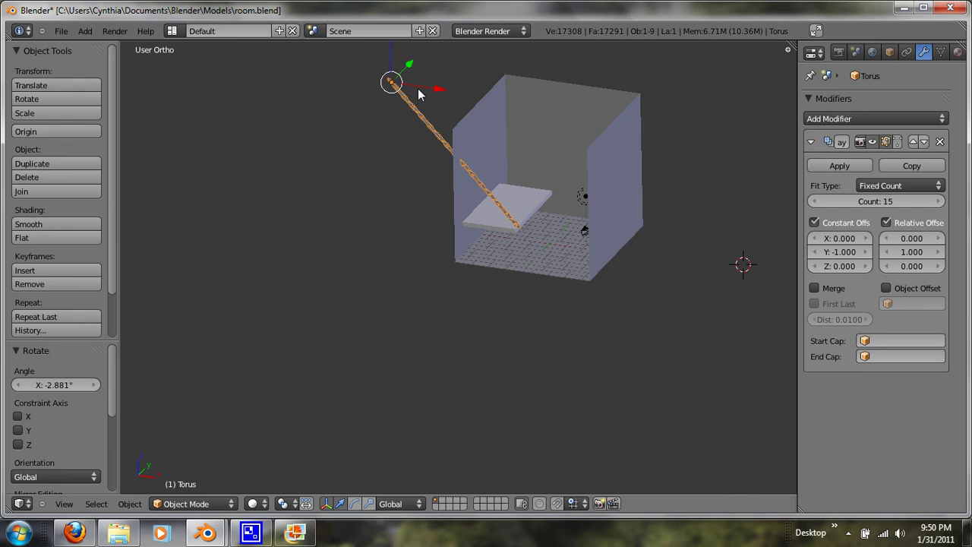
mouse_move(390, 57)
left_mouse_down()
mouse_move(400, 83)
mouse_move(390, 63)
left_mouse_up()
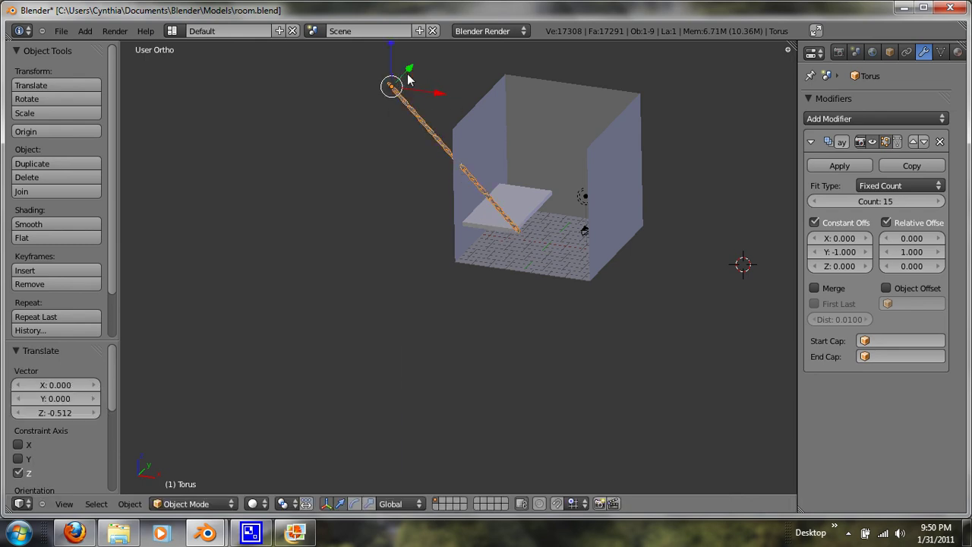
key("r")
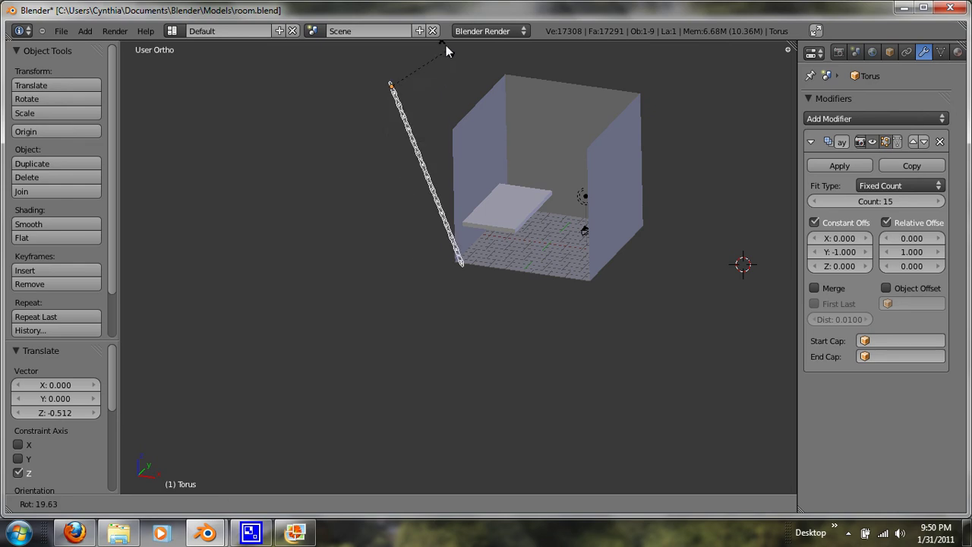
left_click(431, 481)
left_click_drag(389, 52, 394, 61)
left_click_drag(442, 99, 437, 144)
- Shift the chain along Y in top view, undoing the last X nudge
middle_click_drag(441, 185, 412, 194)
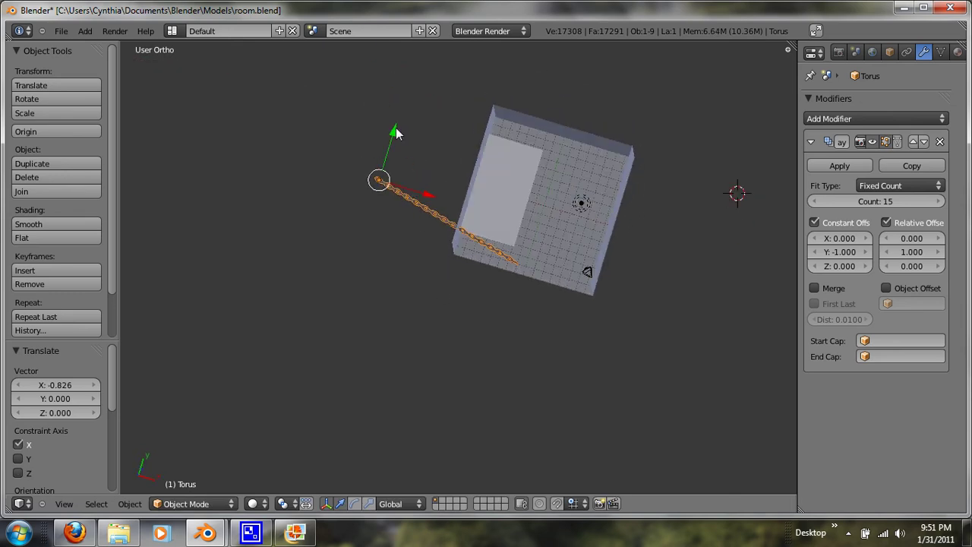
mouse_move(395, 134)
left_mouse_down()
mouse_move(408, 120)
mouse_move(403, 129)
left_mouse_up()
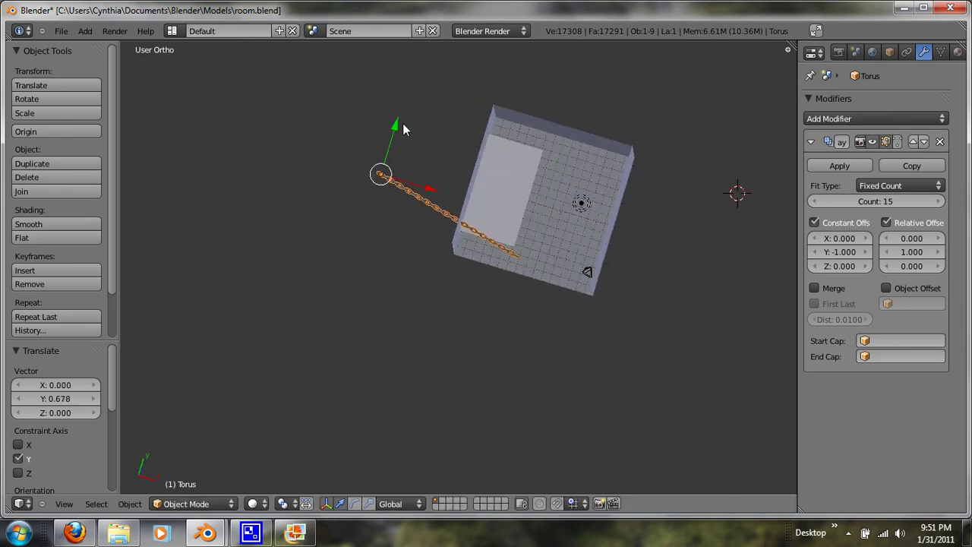
key("KP_7")
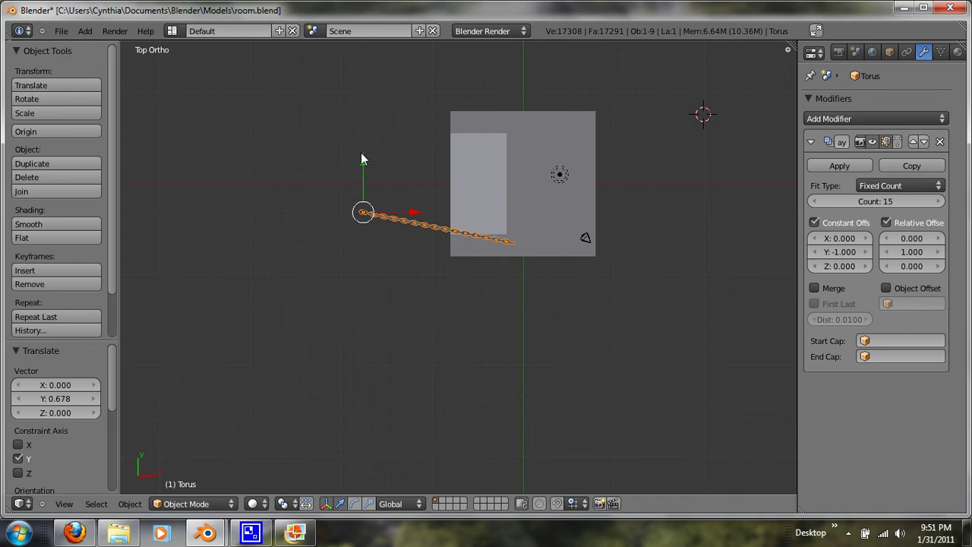
left_click_drag(363, 155, 363, 152)
mouse_move(410, 206)
left_mouse_down()
mouse_move(403, 200)
mouse_move(411, 210)
left_mouse_up()
key("ctrl+z")
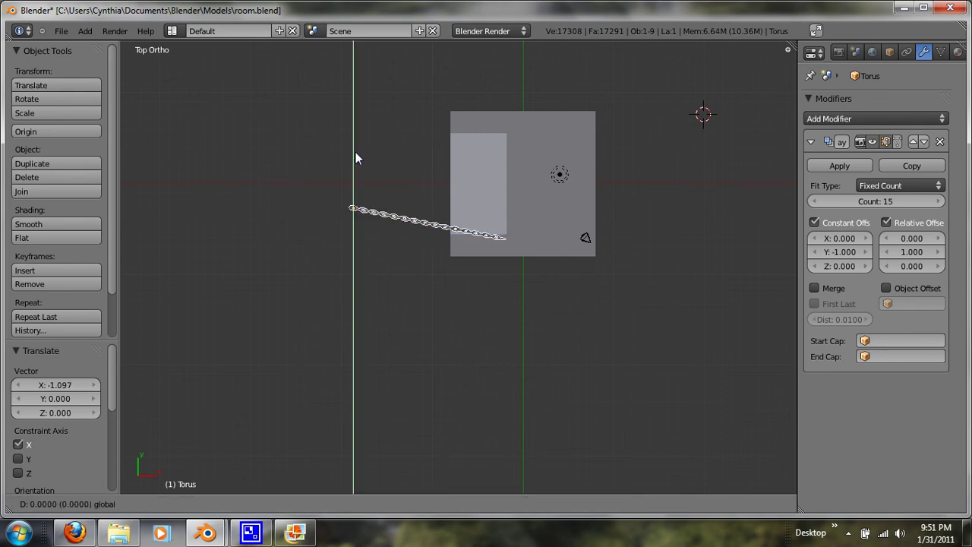
- Lower the chain slightly so it hangs onto the cot's edge
middle_click_drag(395, 220, 529, 292)
left_click_drag(397, 66, 556, 213)
mouse_move(557, 213)
middle_mouse_down()
mouse_move(575, 197)
mouse_move(549, 209)
middle_mouse_up()
key("KP_7")
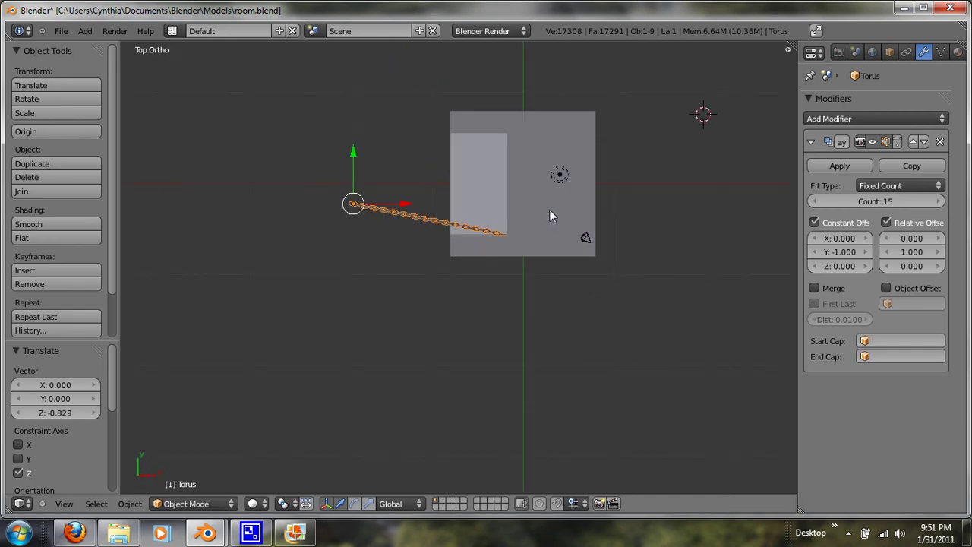
- Duplicate the chain as Torus.001 and shift it 11.282 along Y to the cot's far end
key("shift+d")
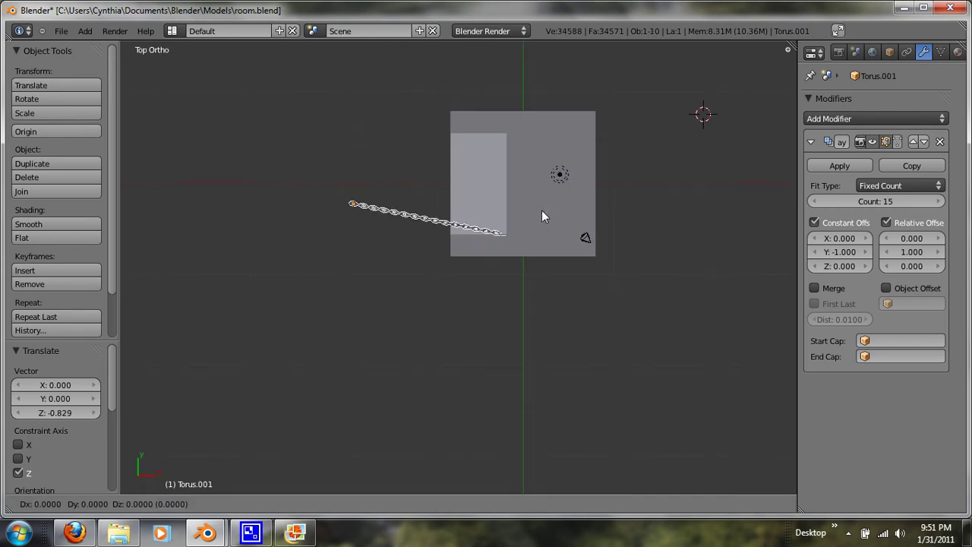
key("y")
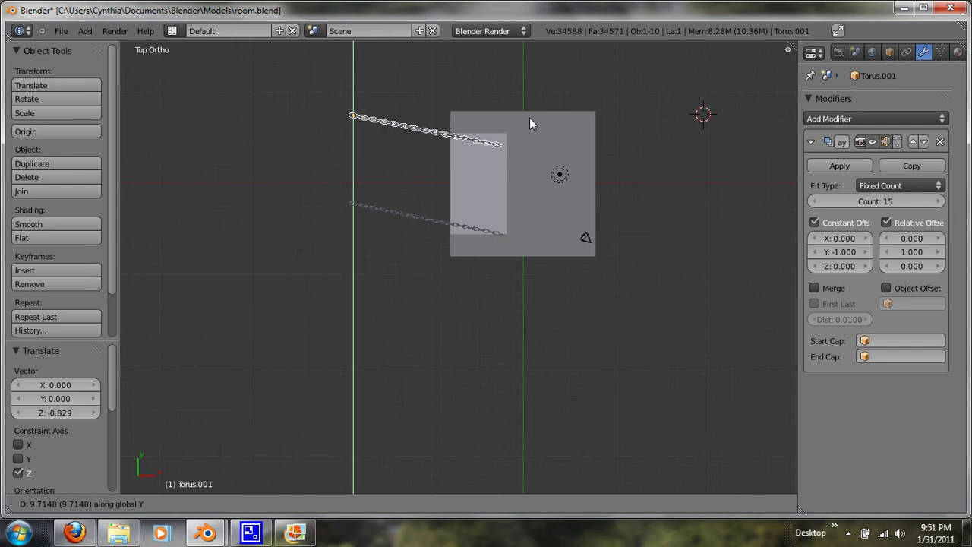
left_click(536, 107)
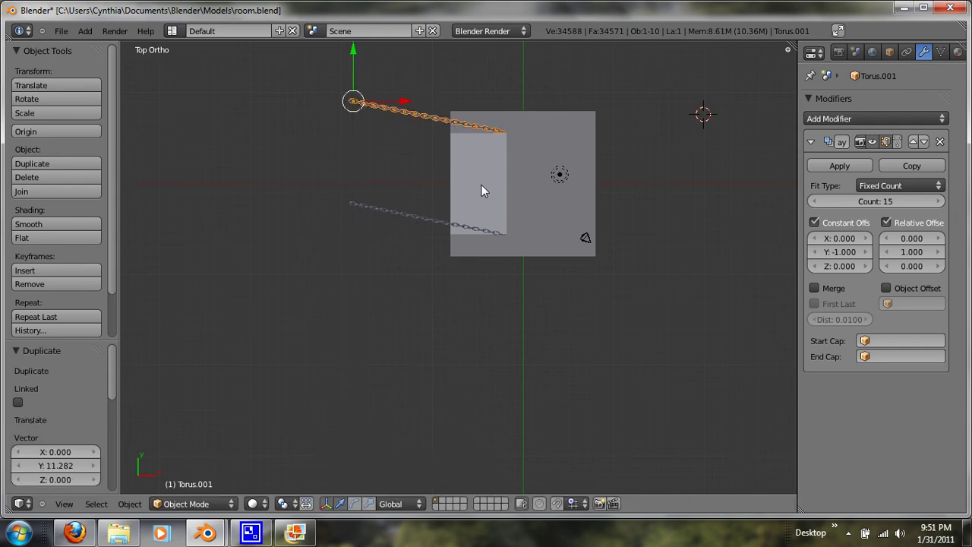
mouse_move(482, 189)
middle_mouse_down()
mouse_move(519, 141)
mouse_move(481, 156)
mouse_move(479, 224)
mouse_move(486, 182)
middle_mouse_up()
middle_click_drag(675, 285, 530, 278)
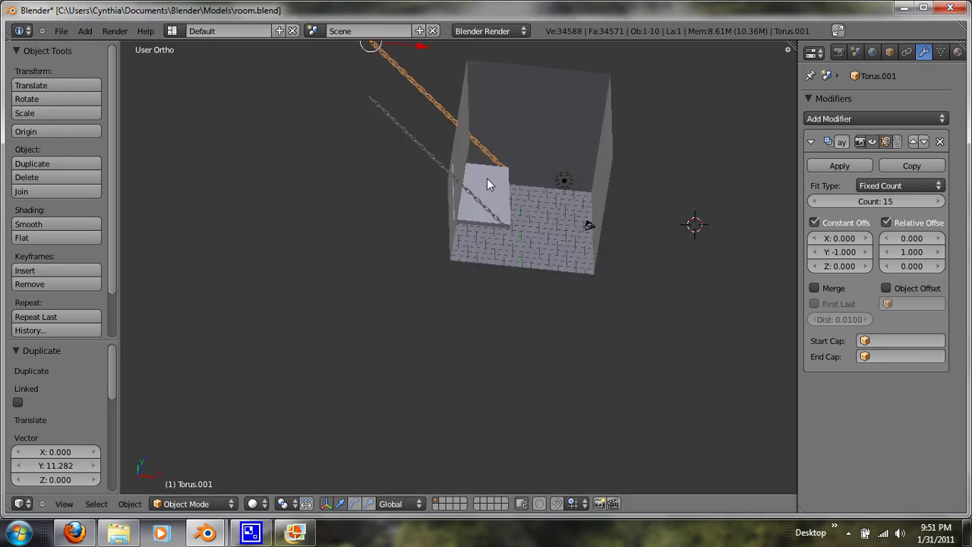
middle_click_drag(486, 178, 467, 277)
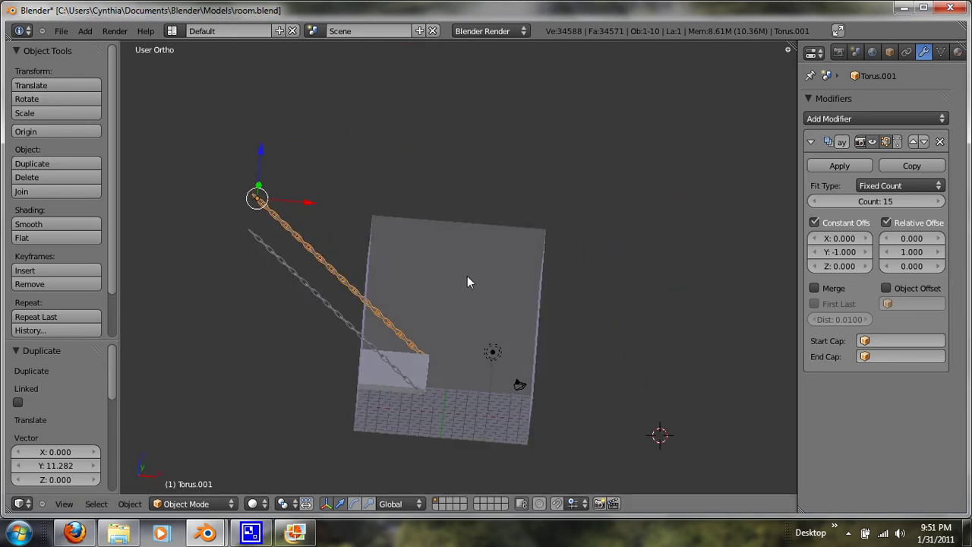
- Select the back wall plane and subdivide it with 2 cuts into a 3x3 grid
right_click(467, 282)
scroll(472, 251, "up", 6)
scroll(426, 274, "down", 1)
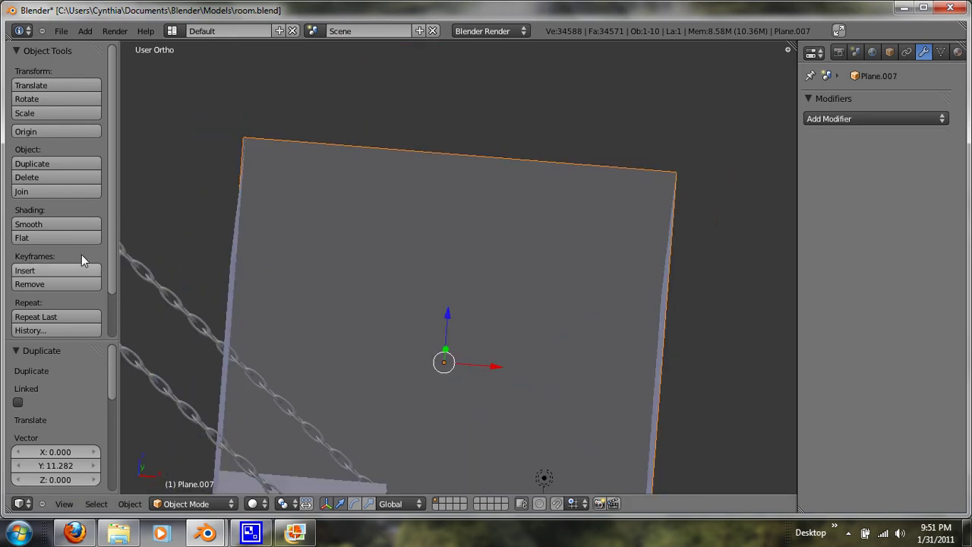
scroll(72, 246, "down", 3)
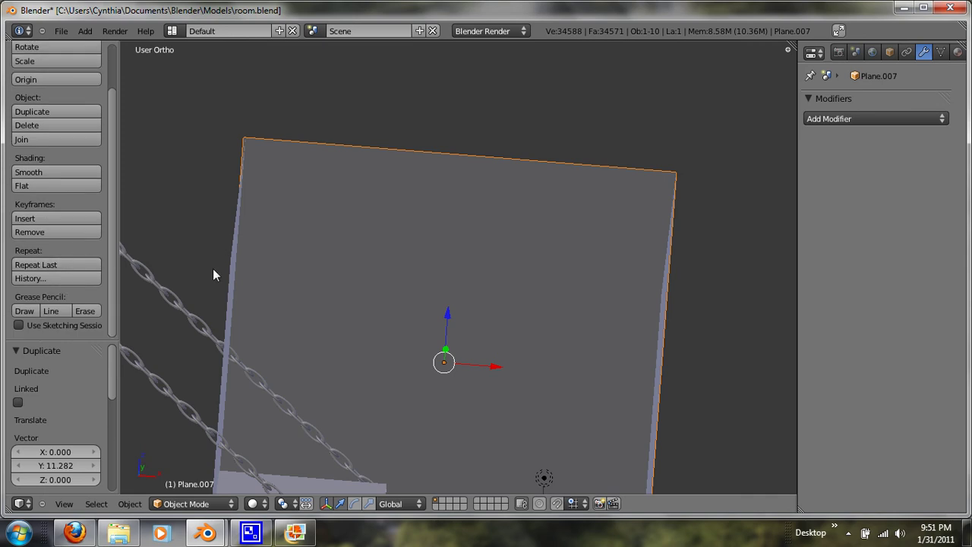
key("Tab")
left_click(60, 211)
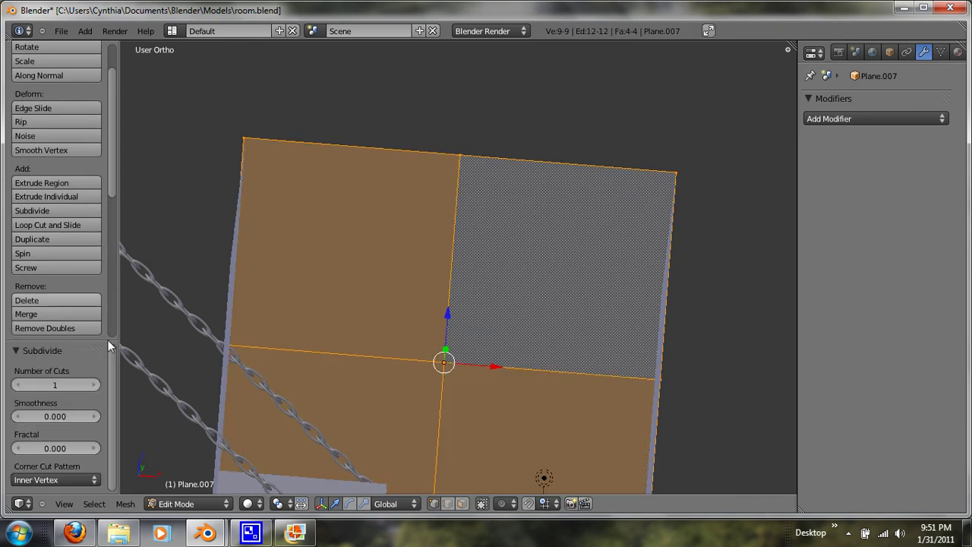
left_click(94, 385)
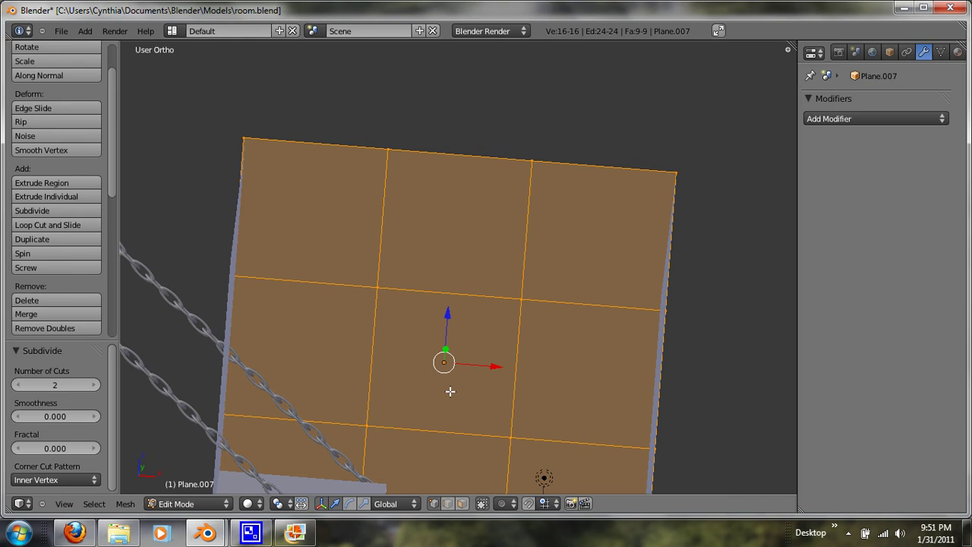
- Select the upper horizontal edge loop and raise it along Z
key("a")
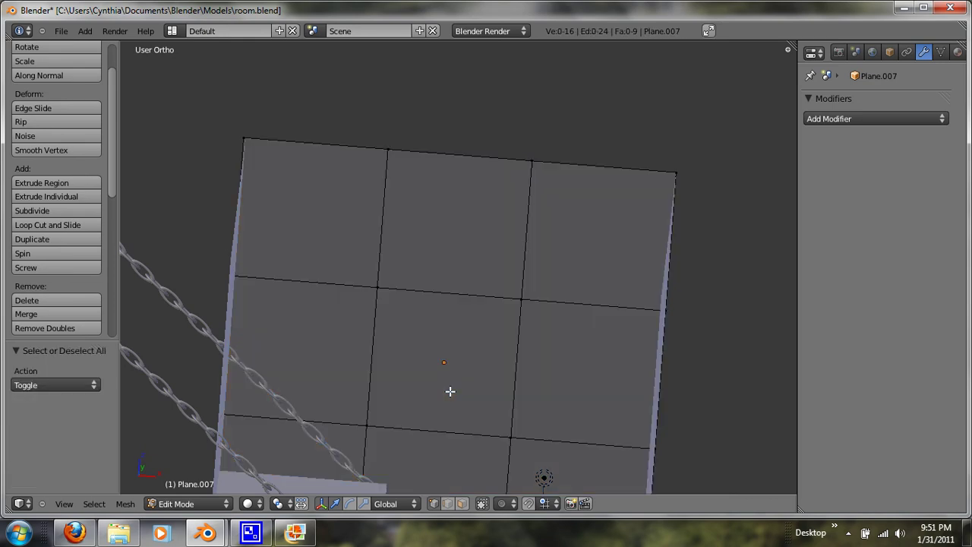
right_click(519, 373, "alt")
right_click(499, 300, "alt")
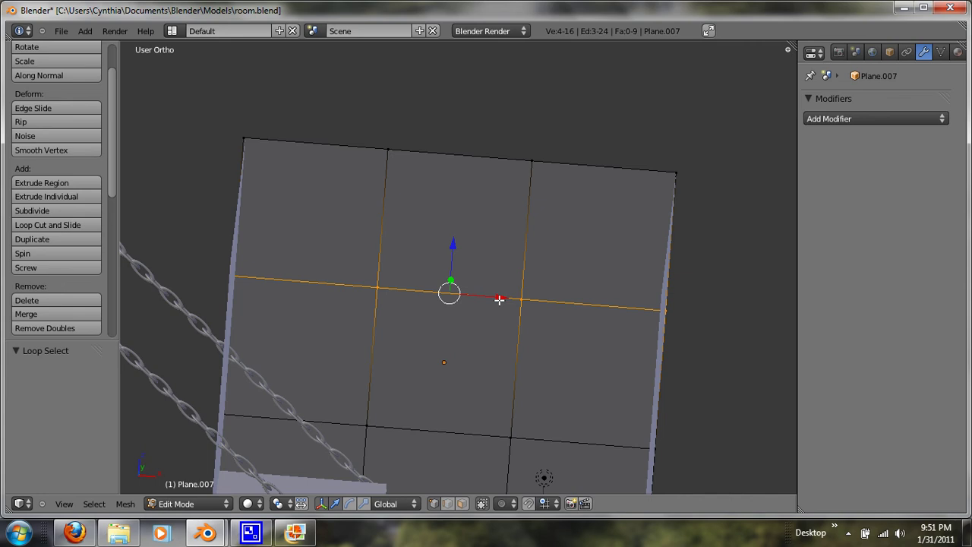
key("g")
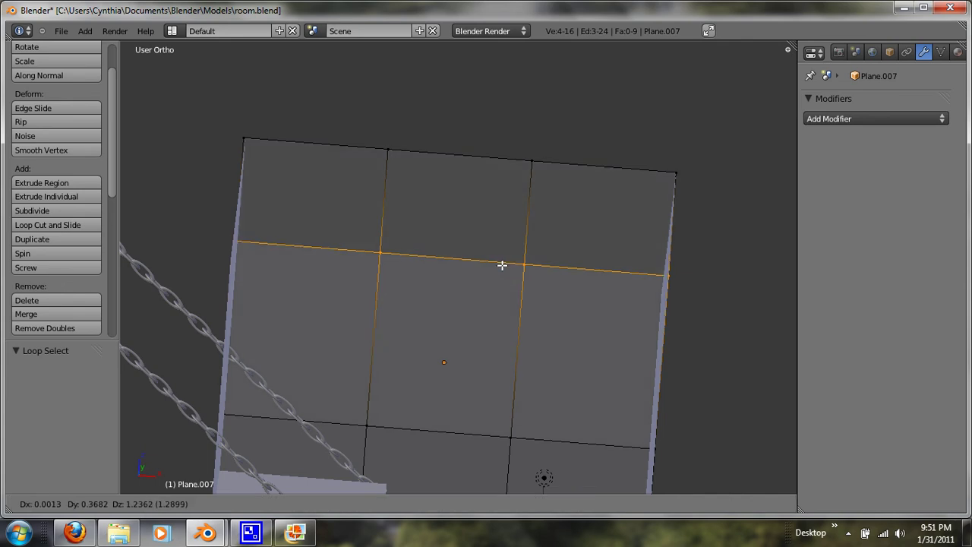
key("z")
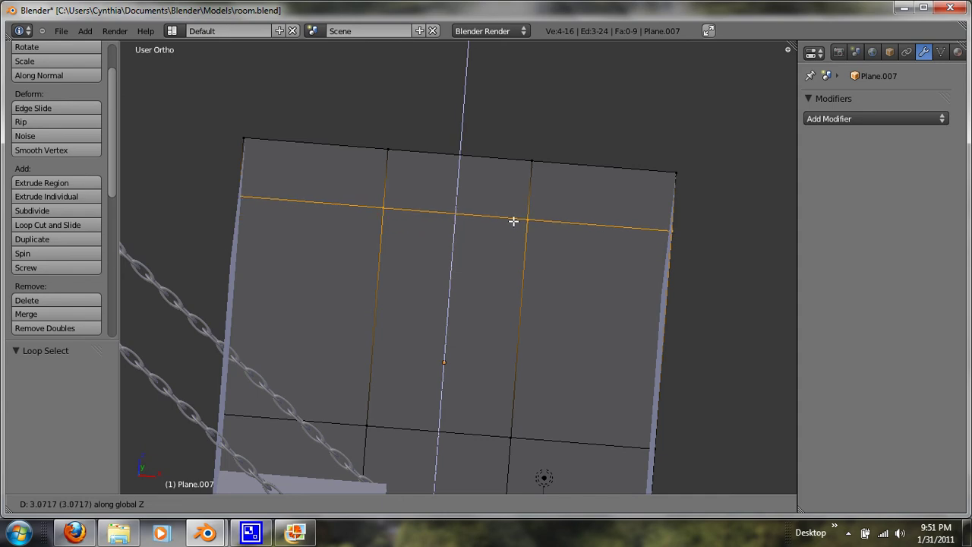
left_click(514, 219)
- Move the lower horizontal edge loop to a new height along Z
right_click(488, 449, "alt")
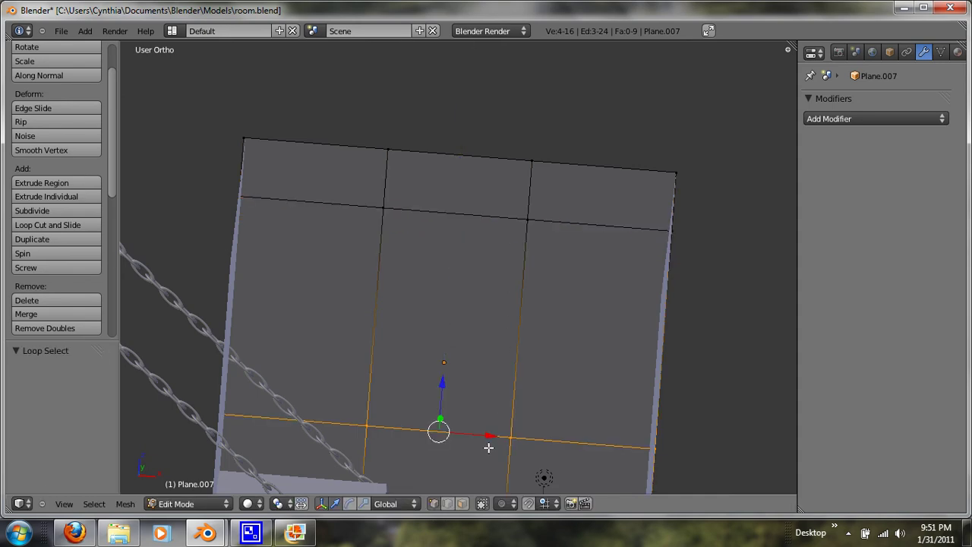
key("g")
key("z")
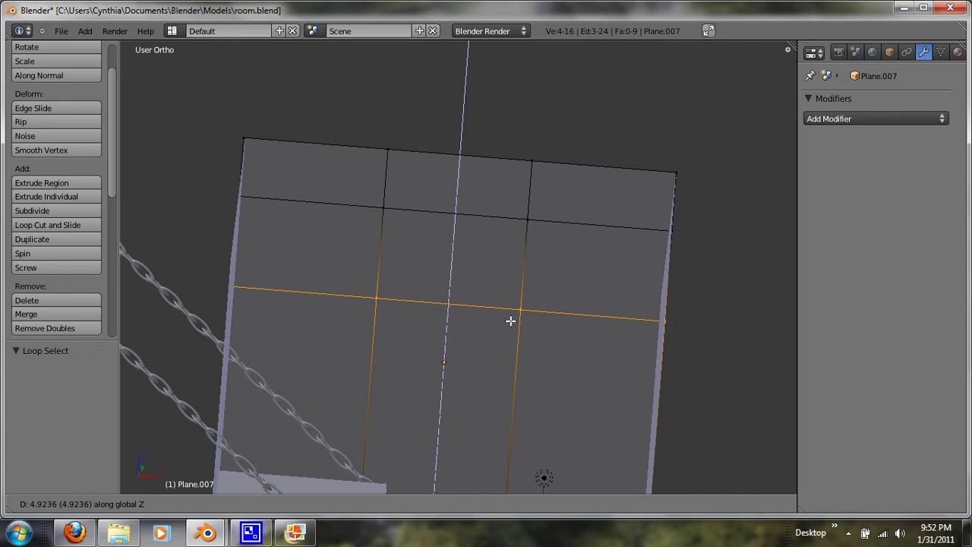
left_click(511, 320)
- Shift the right and left vertical edge loops sideways along X
right_click(521, 298, "alt")
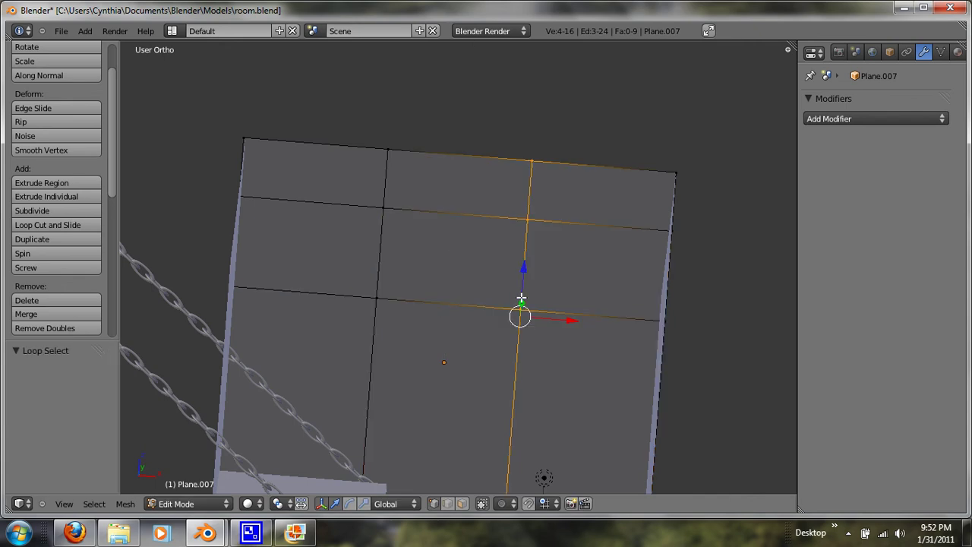
key("g")
key("z")
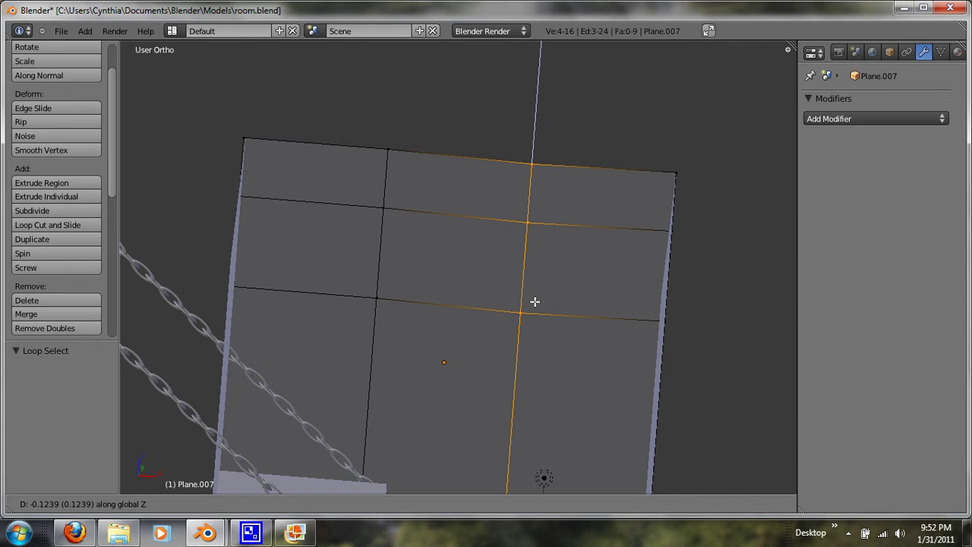
key("x")
left_click(535, 301)
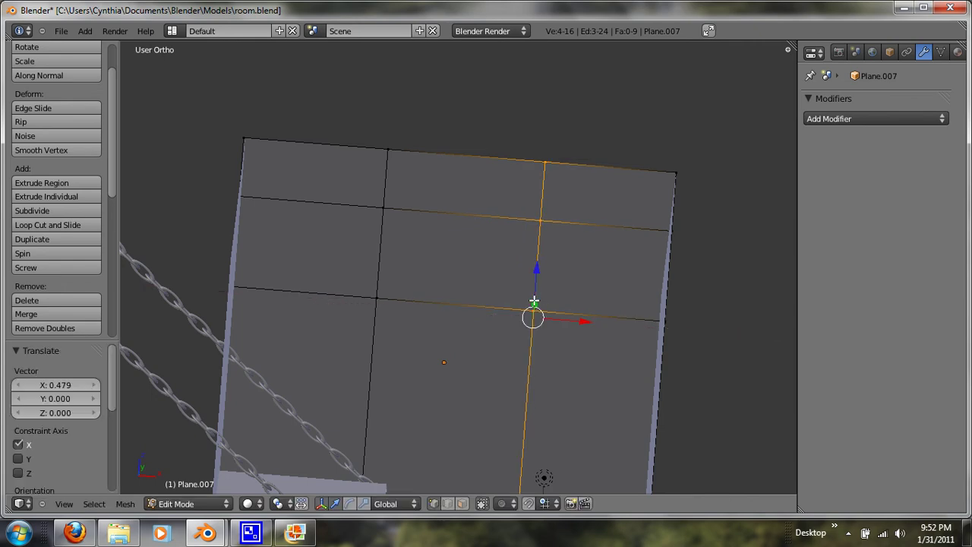
right_click(374, 285, "alt")
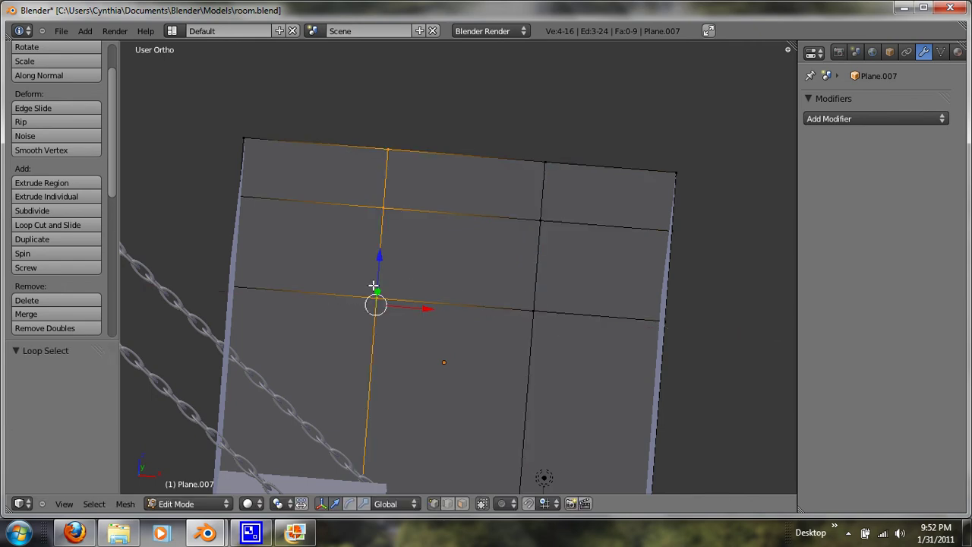
key("g")
key("x")
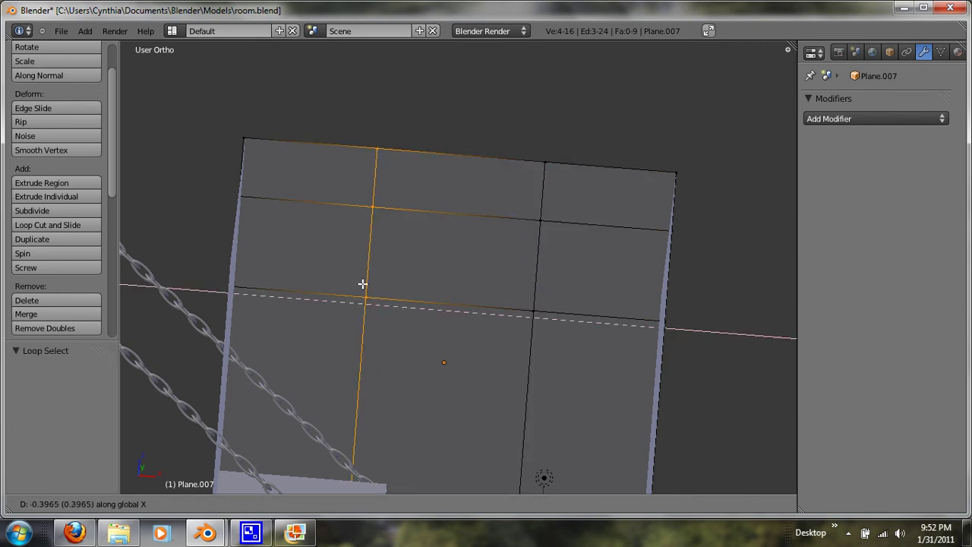
left_click(362, 284)
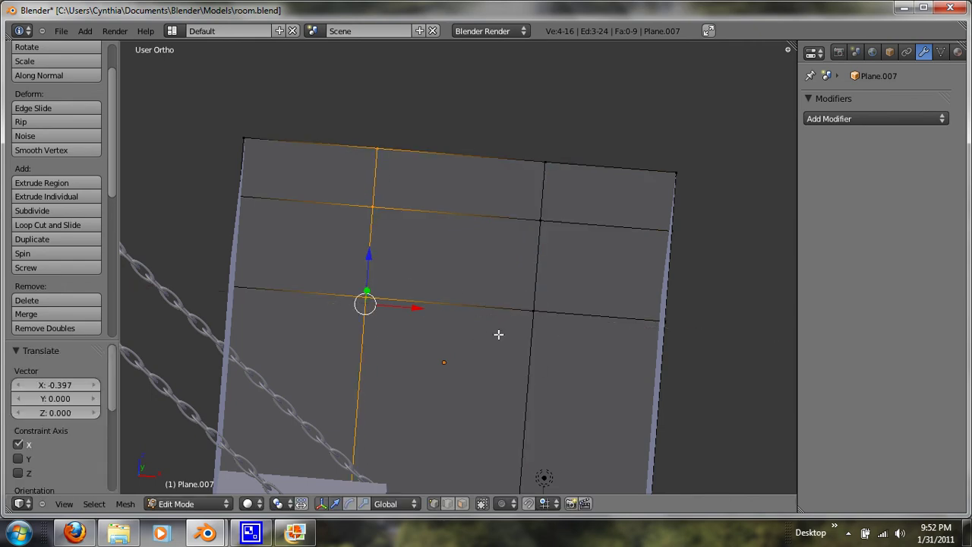
- Select the wall grid's upper middle face, extrude it, and delete it to leave a window hole
left_click(453, 504)
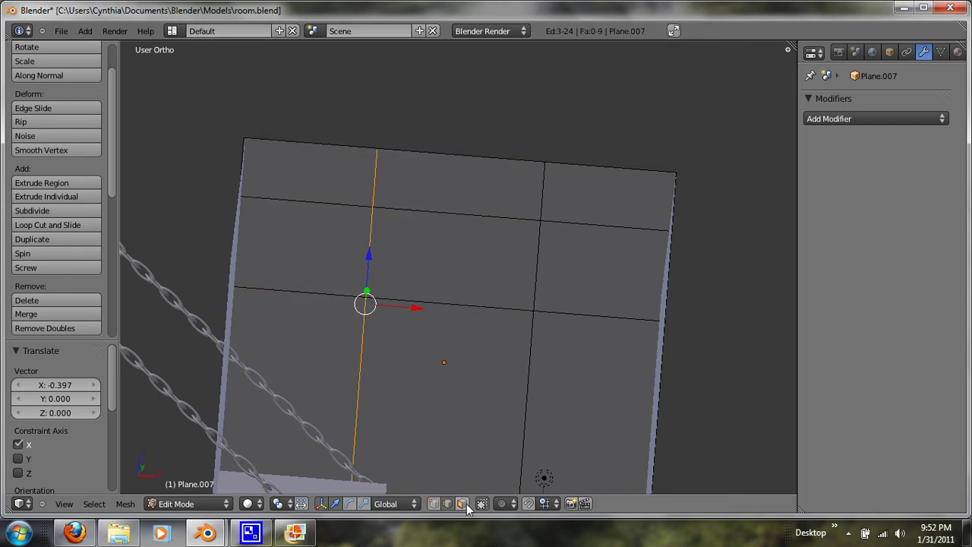
left_click(461, 504)
right_click(436, 267)
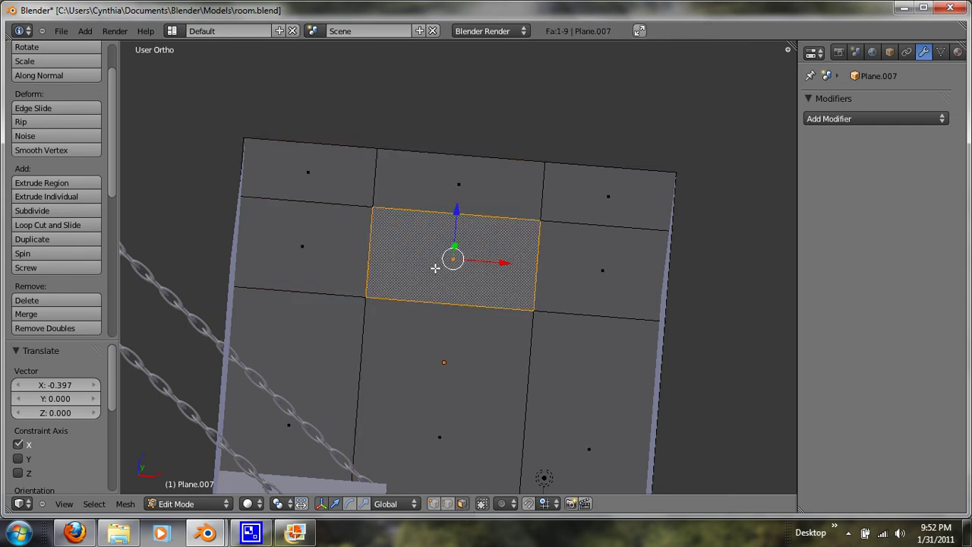
key("KP_7")
middle_click_drag(436, 250, 445, 379, "shift")
key("e")
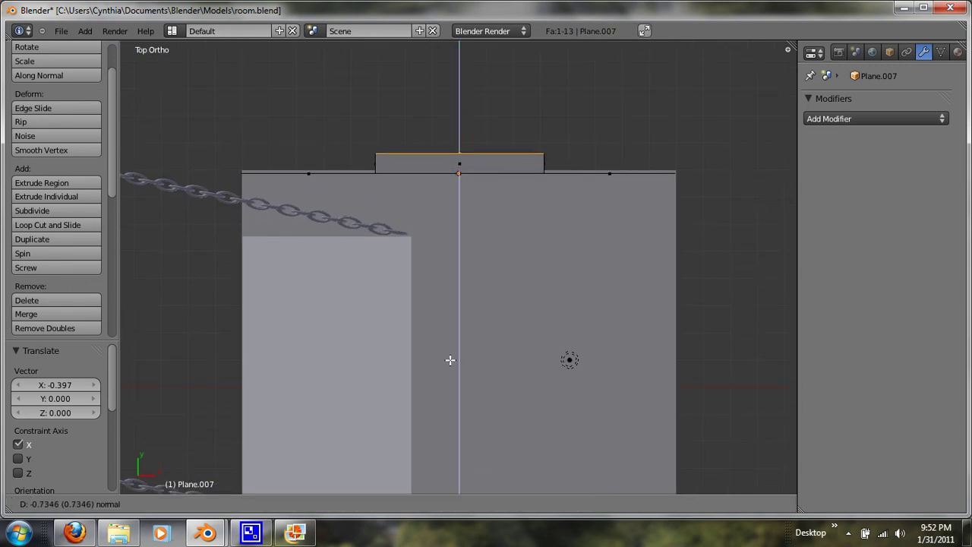
left_click(450, 357)
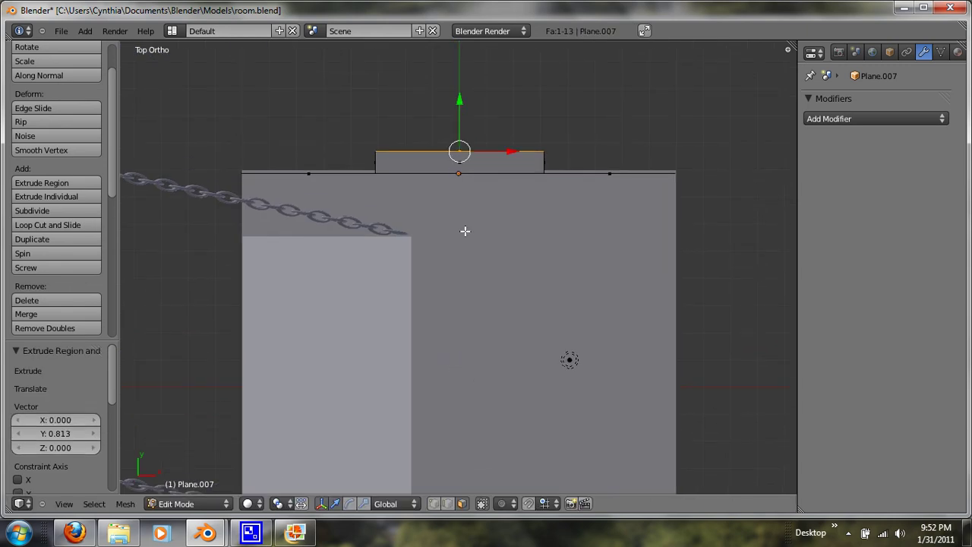
key("x")
left_click(465, 230)
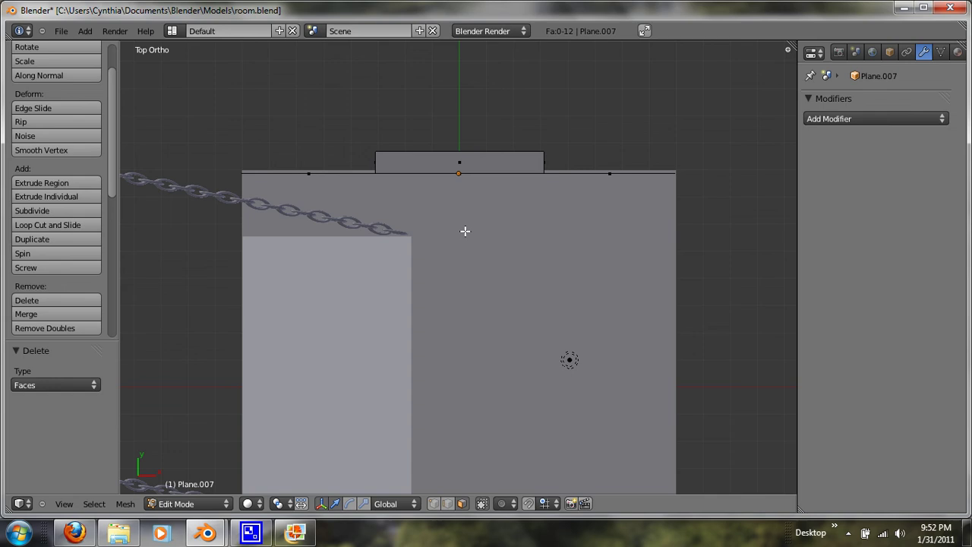
mouse_move(465, 230)
middle_mouse_down()
mouse_move(459, 324)
mouse_move(484, 180)
mouse_move(430, 167)
mouse_move(466, 163)
mouse_move(466, 216)
middle_mouse_up()
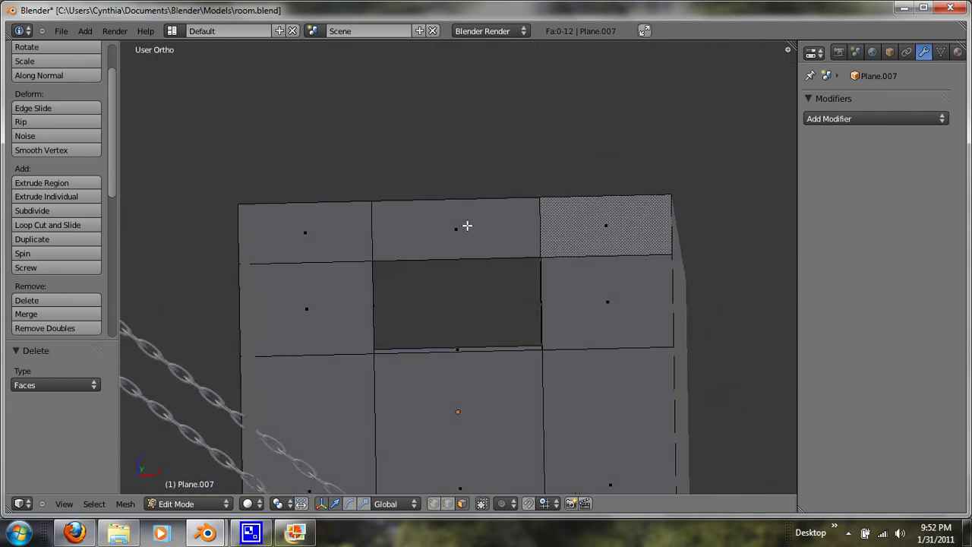
- Add a cylinder via the 'cyl' search and raise it along Z to window height
key("space")
type("cyl")
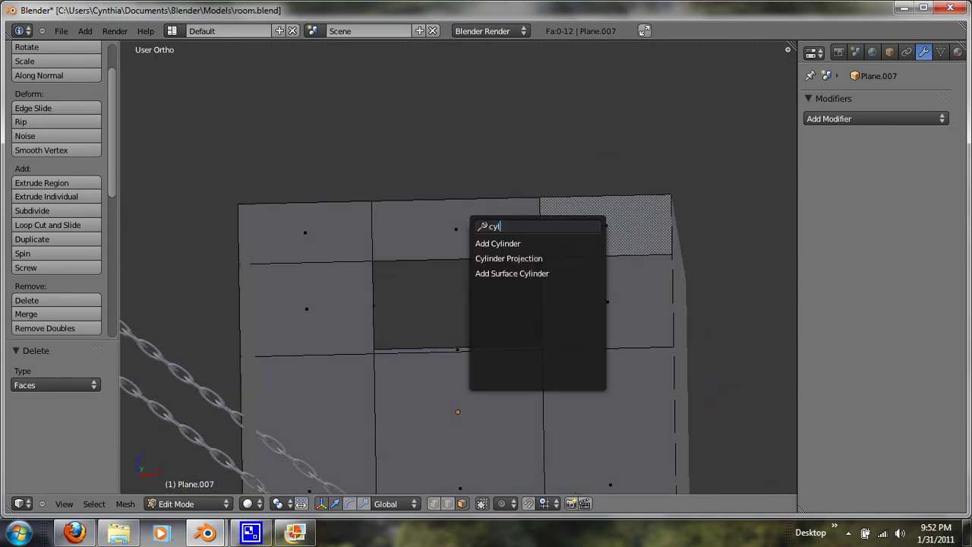
key("Return")
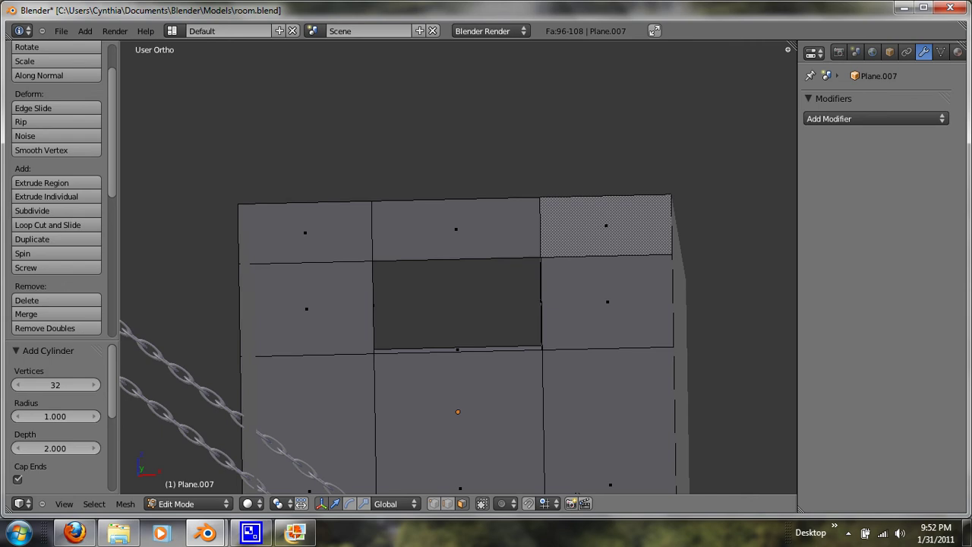
key("g")
key("z")
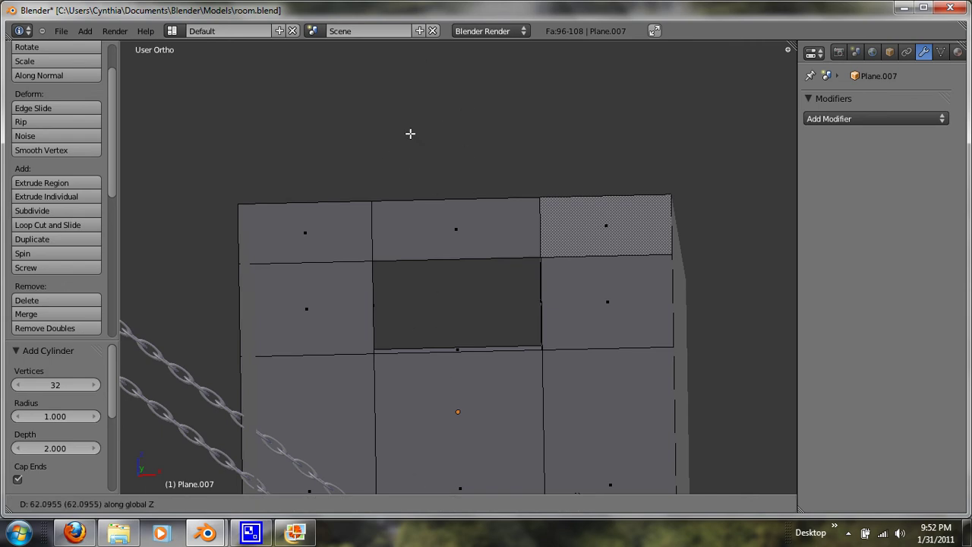
left_click(425, 137)
scroll(433, 302, "down", 4)
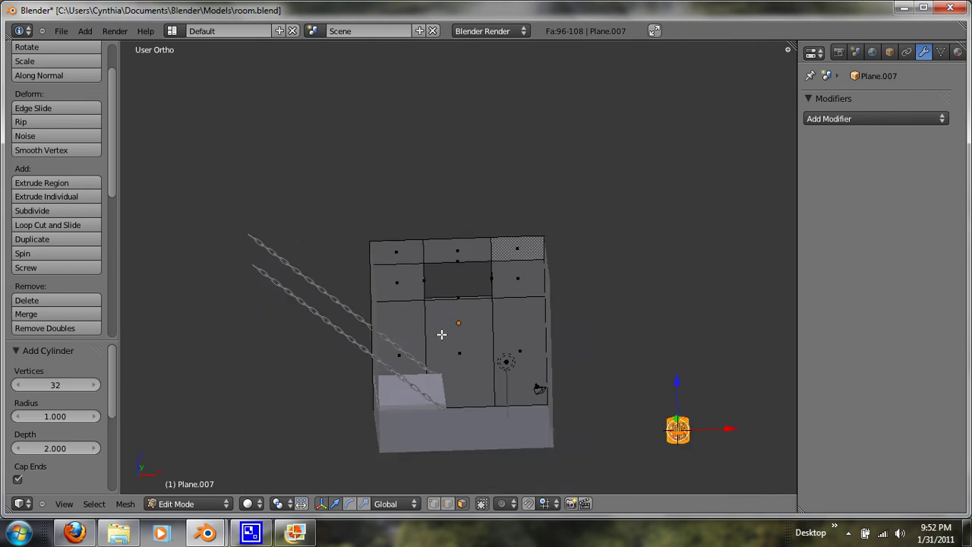
scroll(441, 334, "down", 2)
key("g")
key("z")
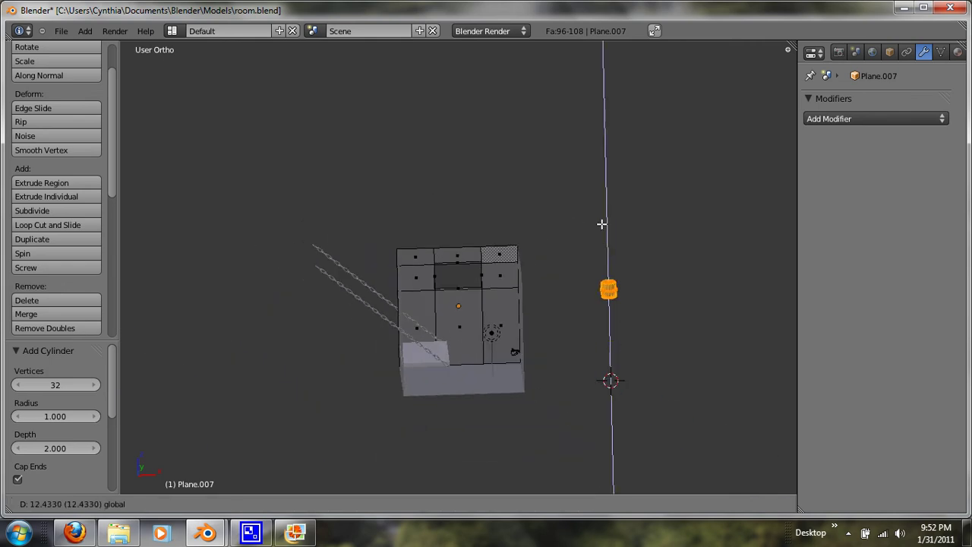
left_click(605, 209)
- Move the cylinder along X into the window opening and lower it slightly
key("g")
key("x")
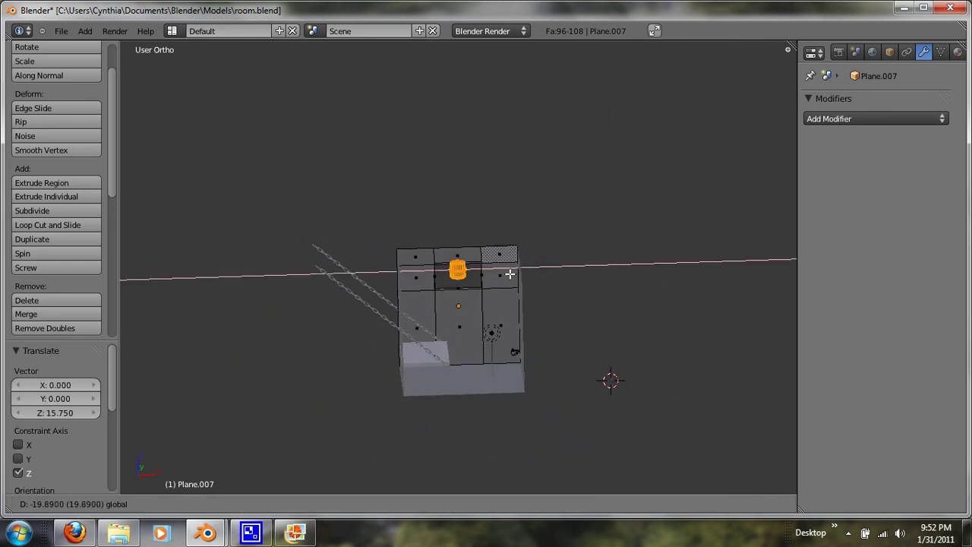
left_click(504, 272)
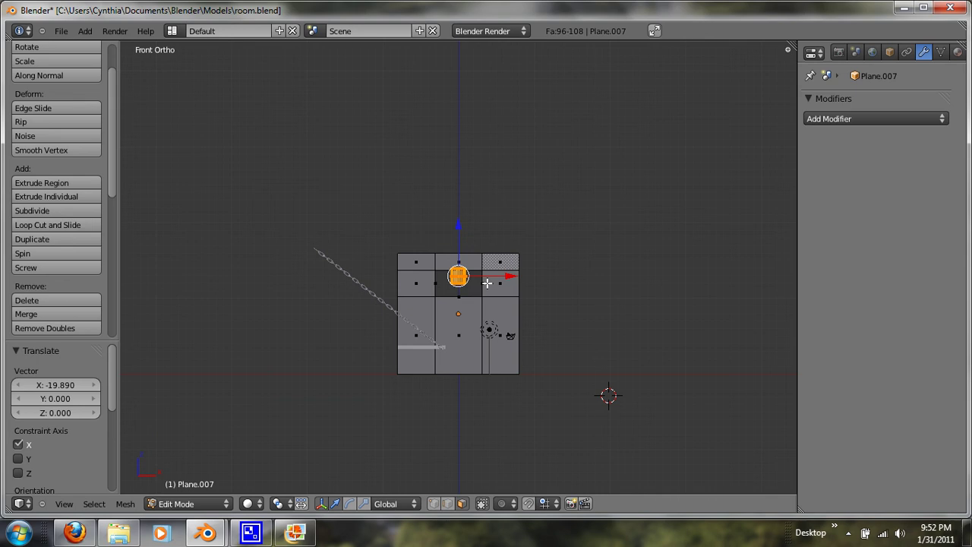
scroll(486, 308, "up", 6)
left_click_drag(459, 241, 490, 260)
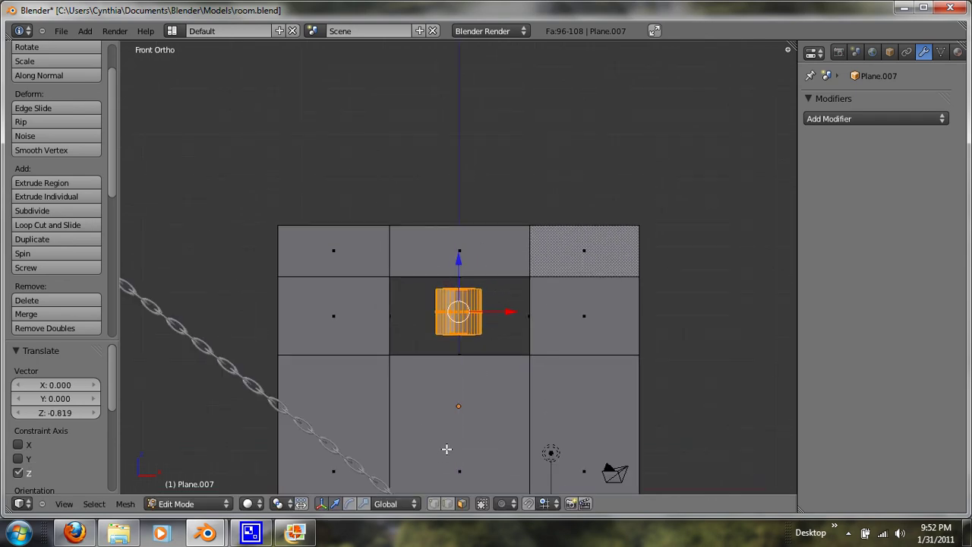
key("KP_7")
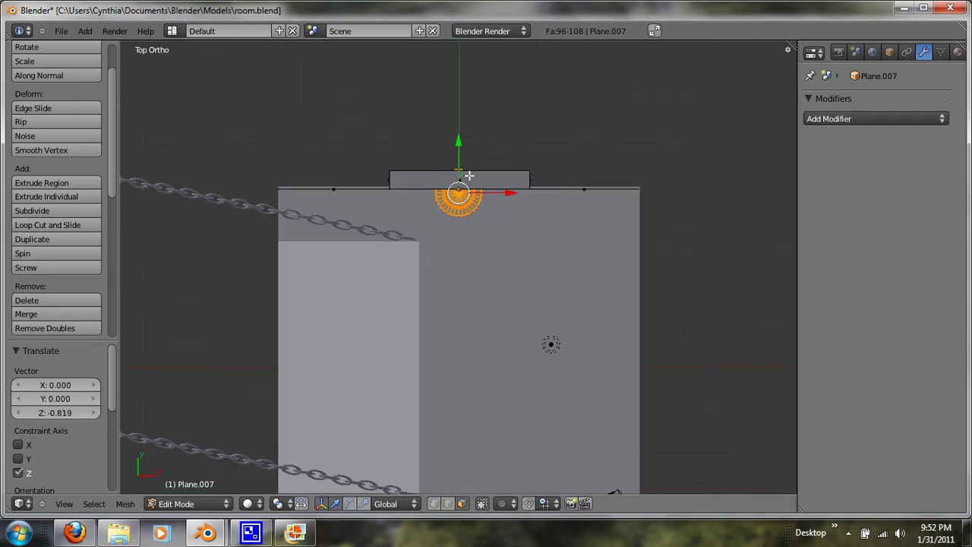
key("KP_1")
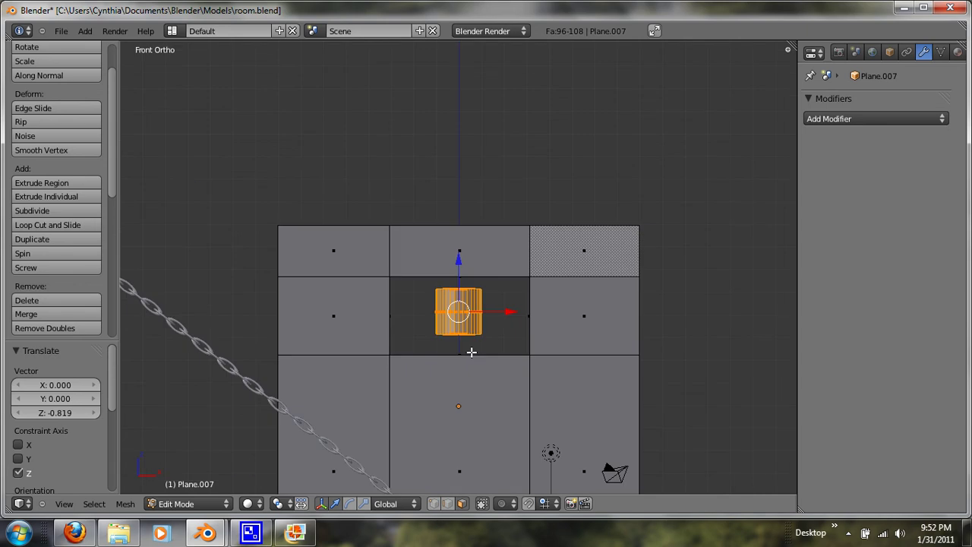
- Scale the cylinder taller along Z and thinner along X and Y into a bar
left_click(364, 504)
left_click_drag(458, 258, 449, 192)
left_click_drag(515, 311, 478, 303)
middle_click_drag(508, 313, 597, 374)
left_click_drag(544, 371, 505, 352)
middle_click_drag(505, 352, 556, 400)
left_click_drag(489, 350, 482, 334)
- In front view, move the bar along X to the window's left edge
middle_click_drag(337, 411, 423, 417)
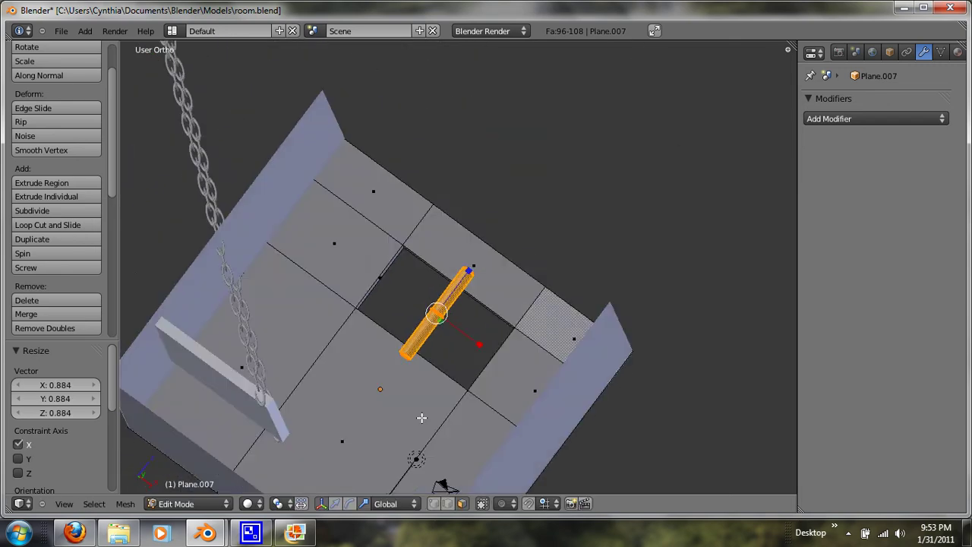
key("KP_1")
key("g")
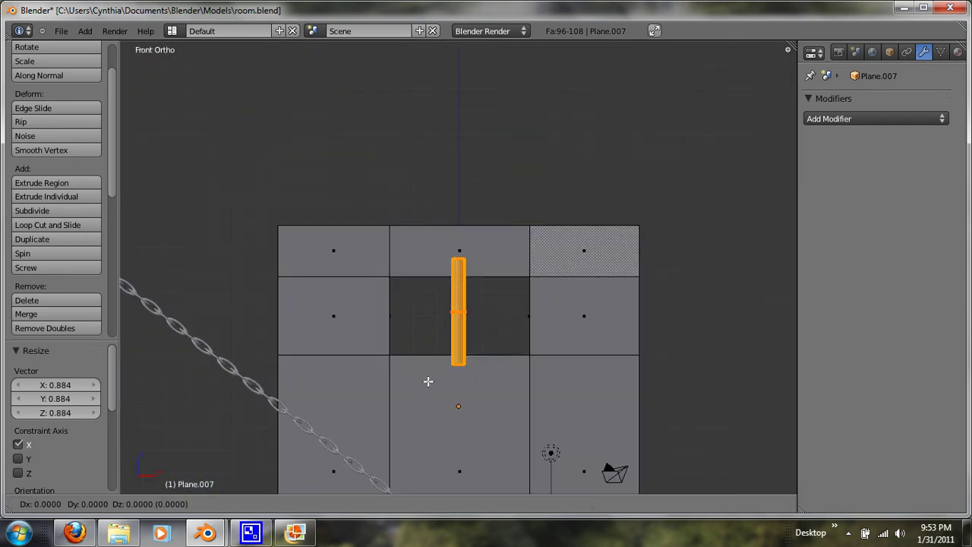
key("z")
key("x")
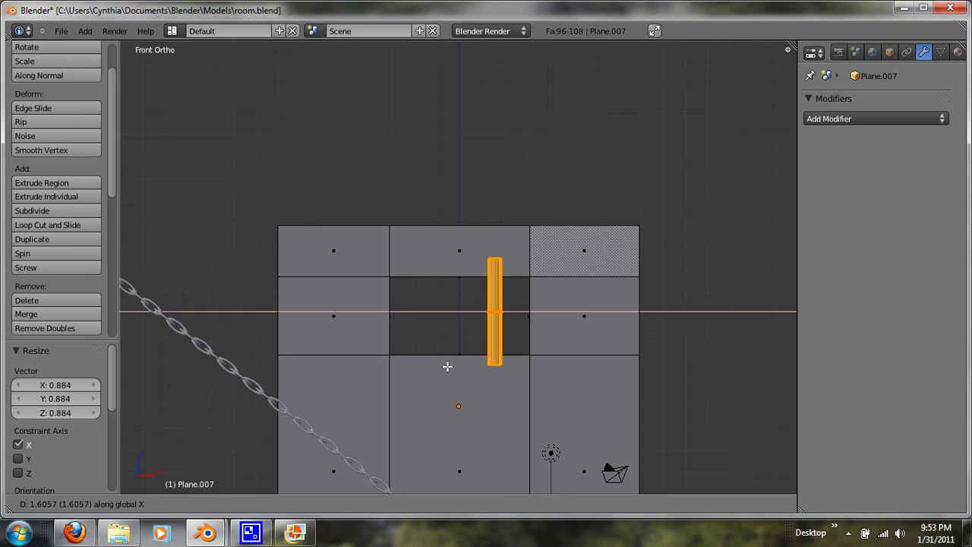
left_click(369, 375)
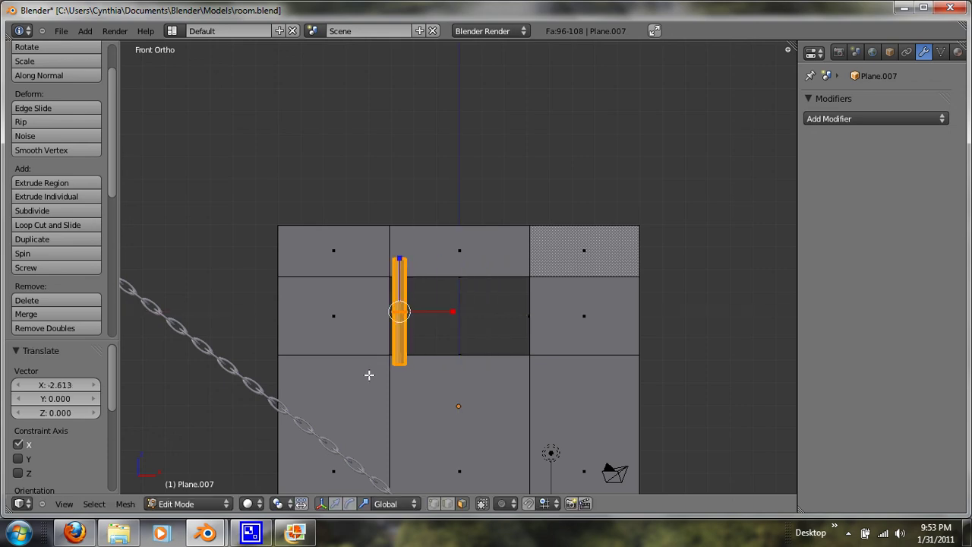
- In side view, push the bar along Y into the wall's depth
key("KP_3")
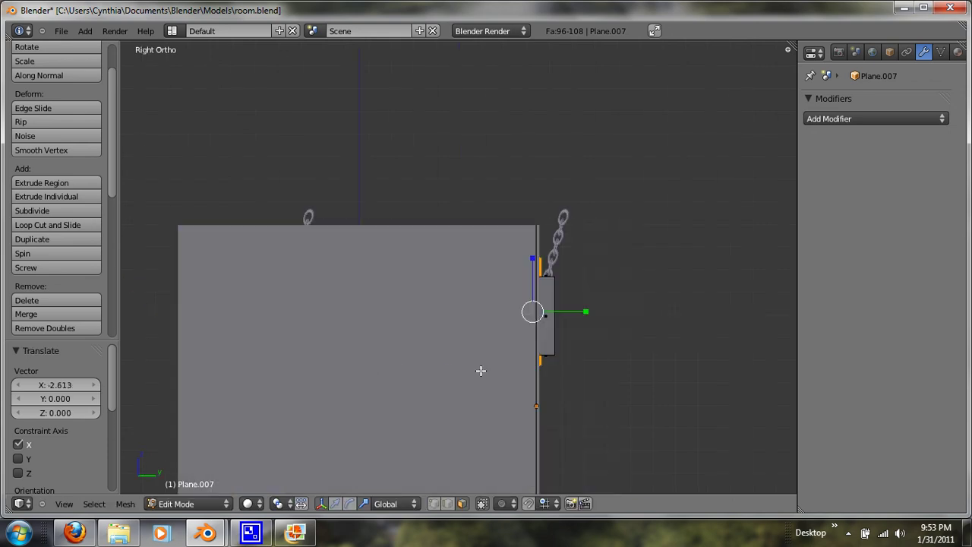
key("g")
key("z")
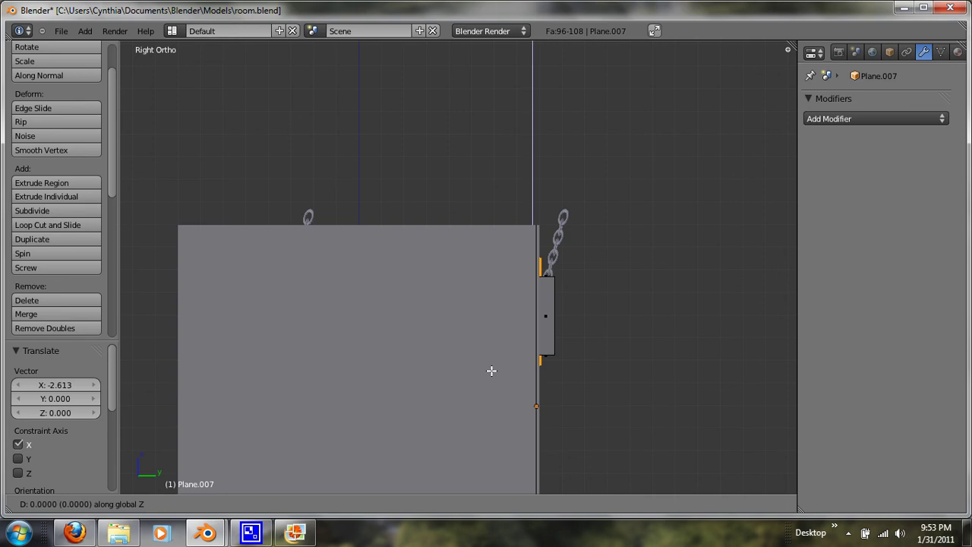
key("y")
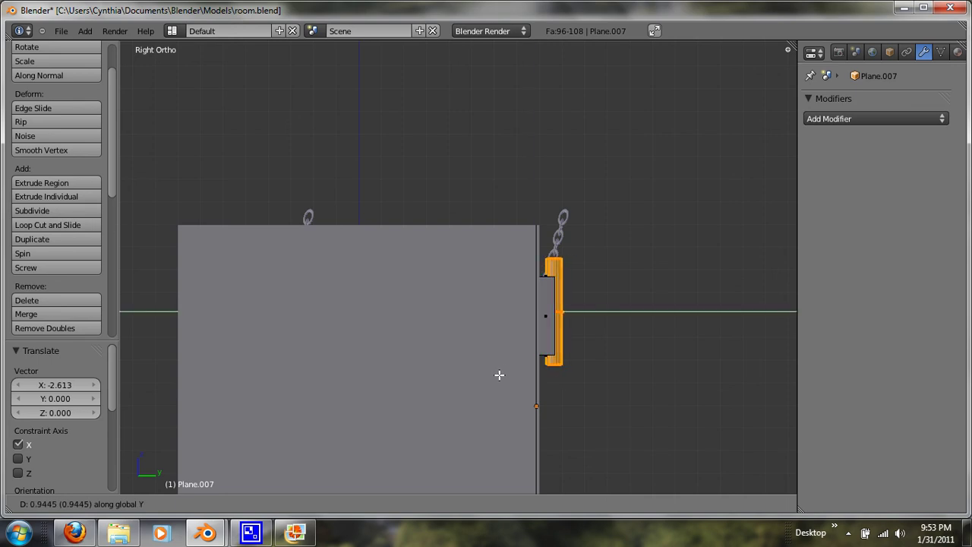
left_click(494, 372)
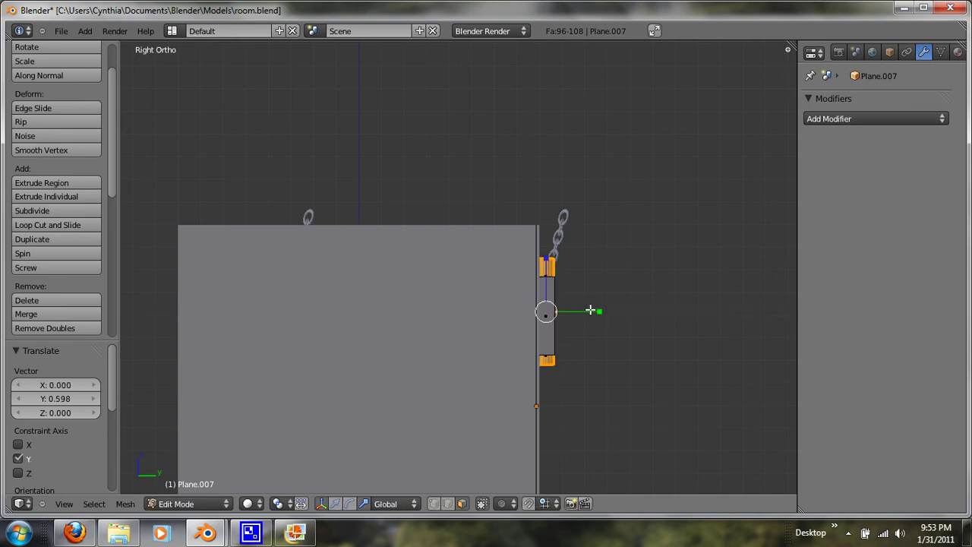
- Scale the bar to 0.583 along Y, then deselect everything in the mesh
key("s")
key("y")
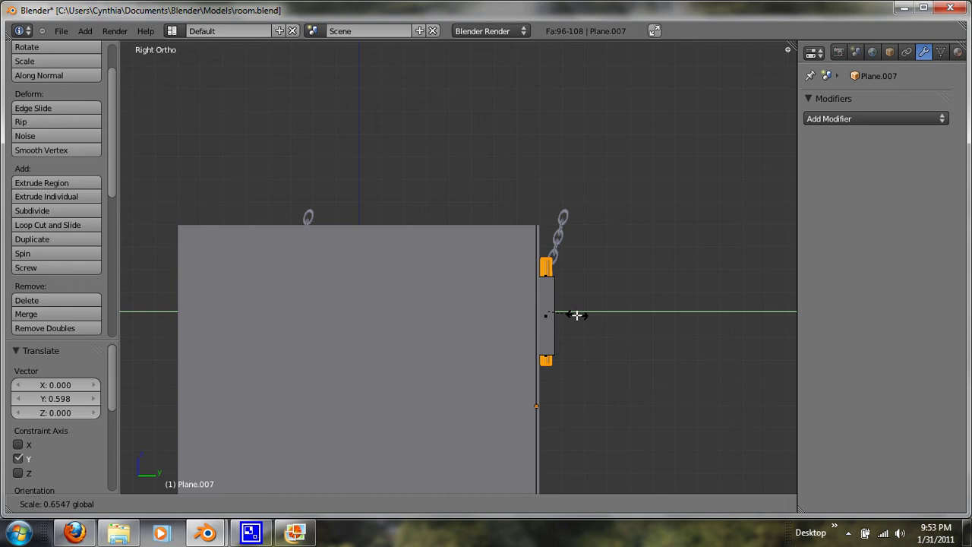
left_click(573, 316)
middle_click_drag(475, 304, 554, 359)
key("KP_1")
key("KP_7")
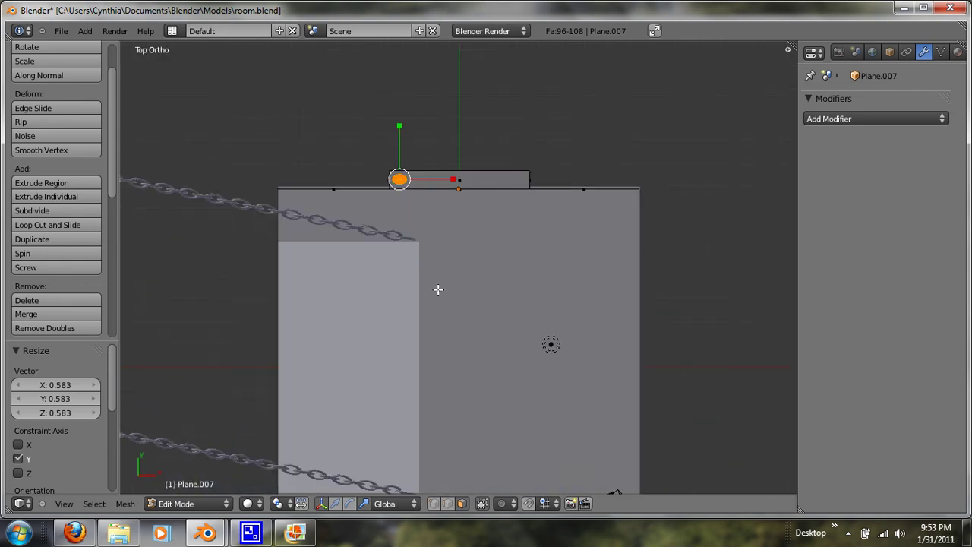
middle_click_drag(455, 304, 555, 285)
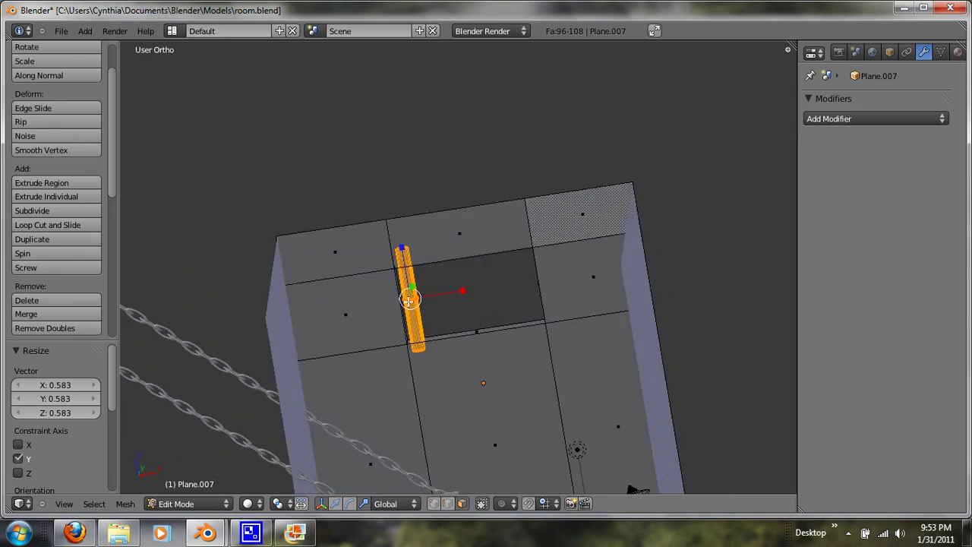
key("a")
key("a")
key("a")
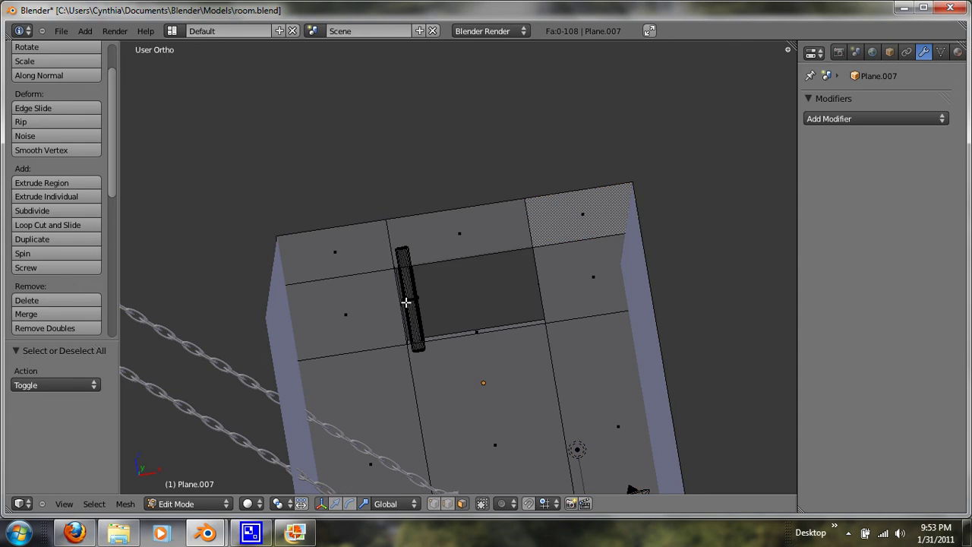
- Separate the bar's linked geometry into its own object, Plane.003, and select it in Object Mode
left_click(434, 503)
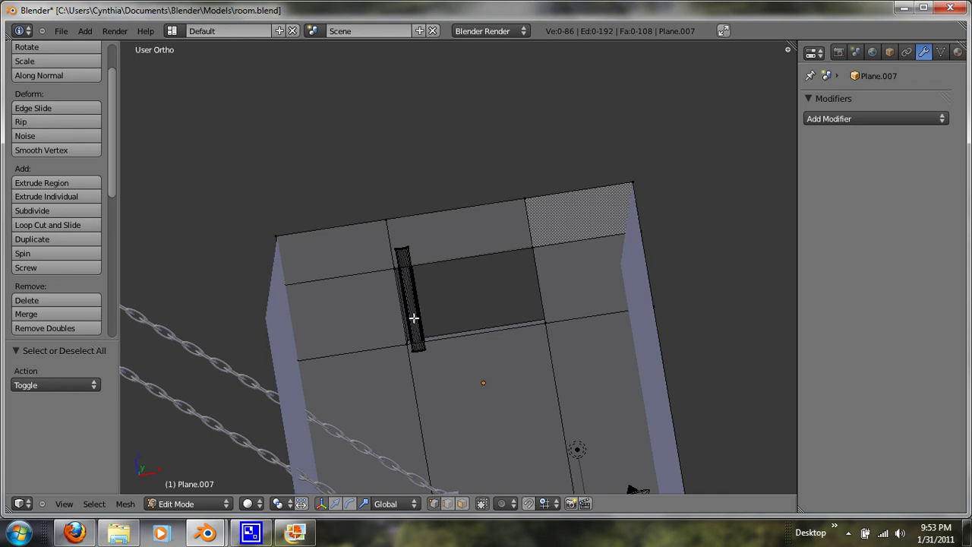
right_click(401, 251)
key("ctrl+l")
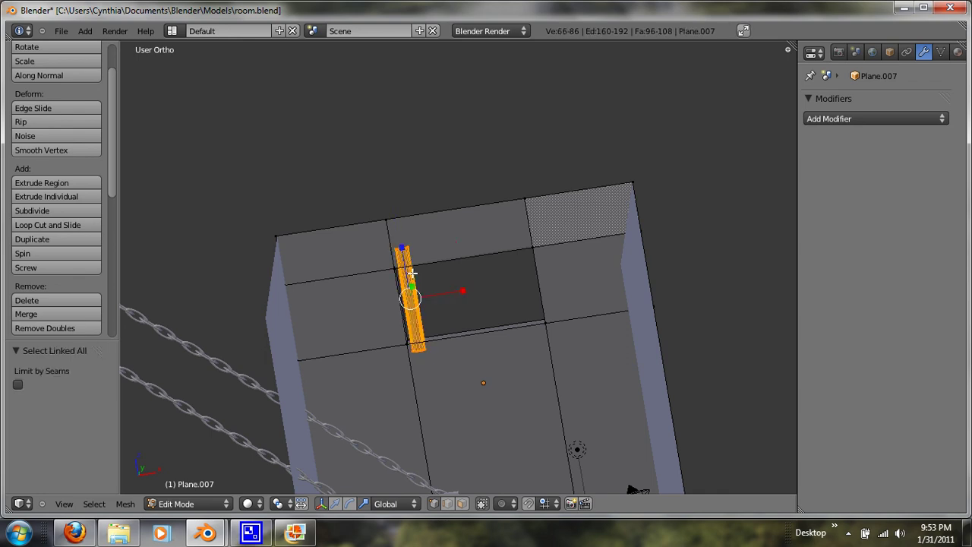
key("p")
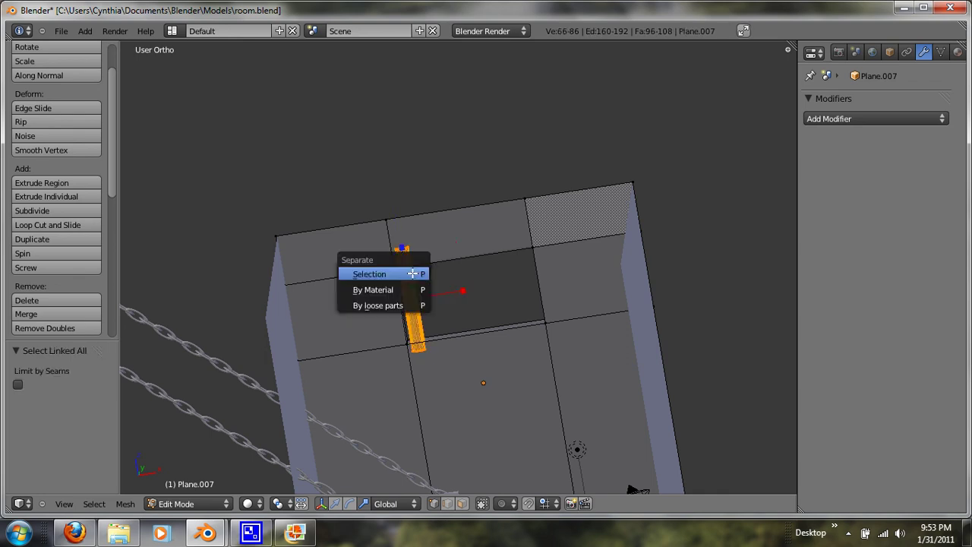
left_click(410, 272)
middle_click_drag(427, 289, 250, 308)
key("Tab")
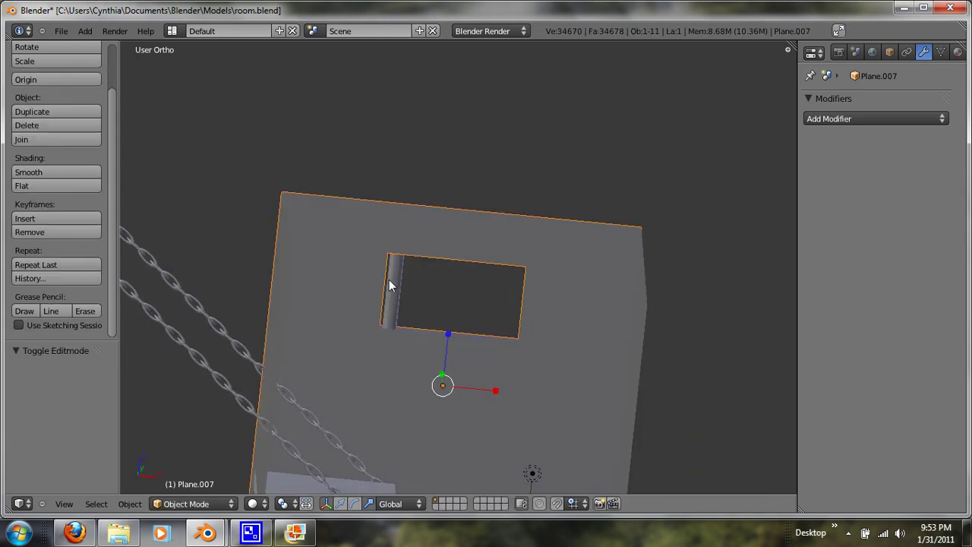
right_click(395, 282)
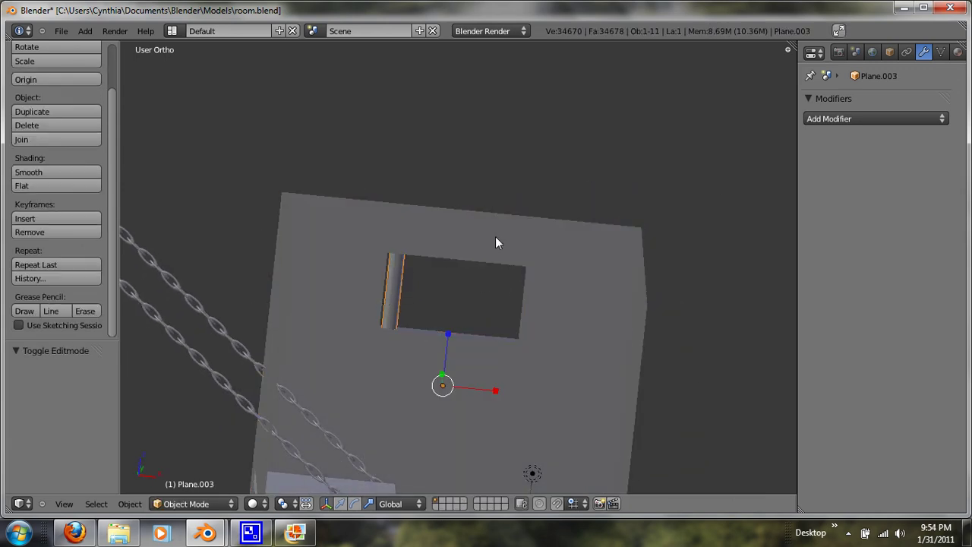
- Move the window bar along the X axis into its new position
key("g")
key("y")
key("x")
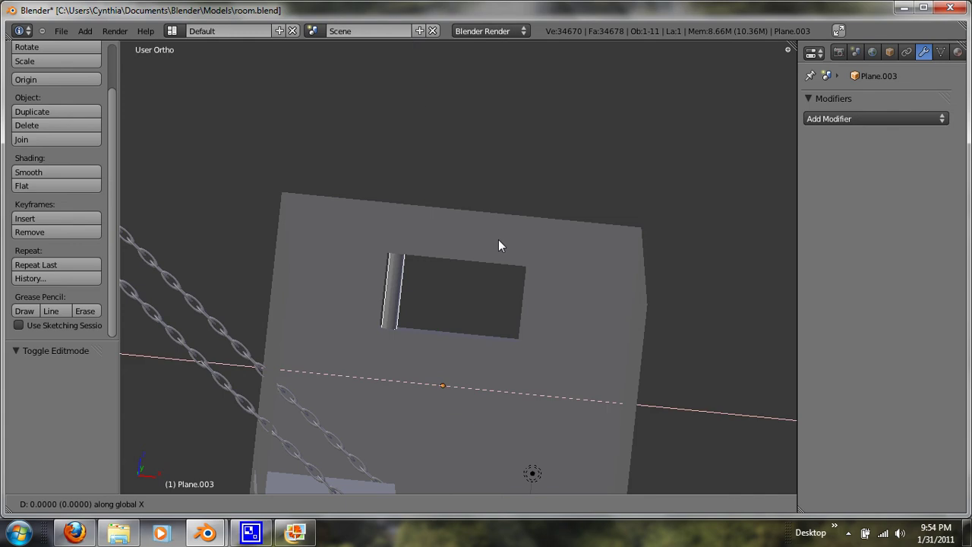
left_click(505, 242)
- Add an Array modifier to the bar, leaving Relative Offset X at 1.000
left_click(835, 118)
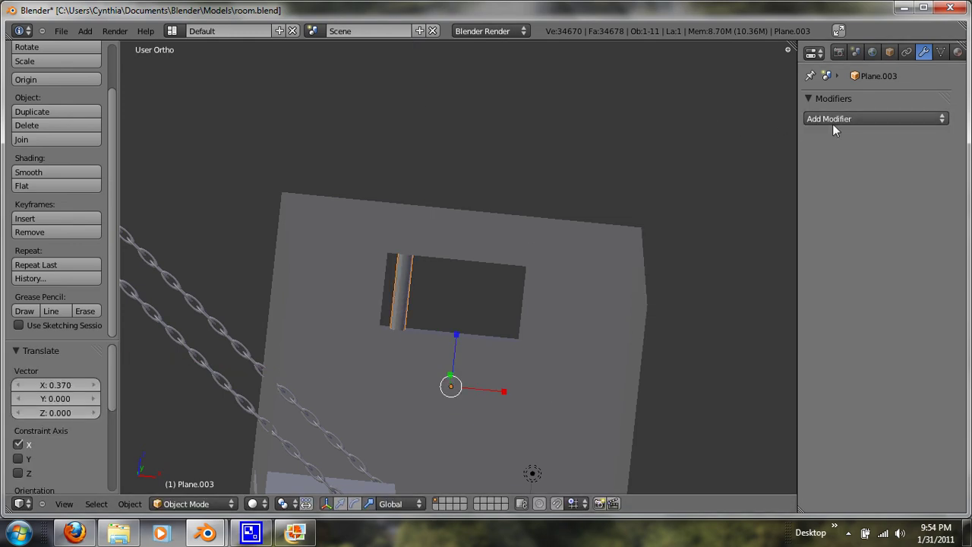
left_click(832, 121)
left_click(714, 146)
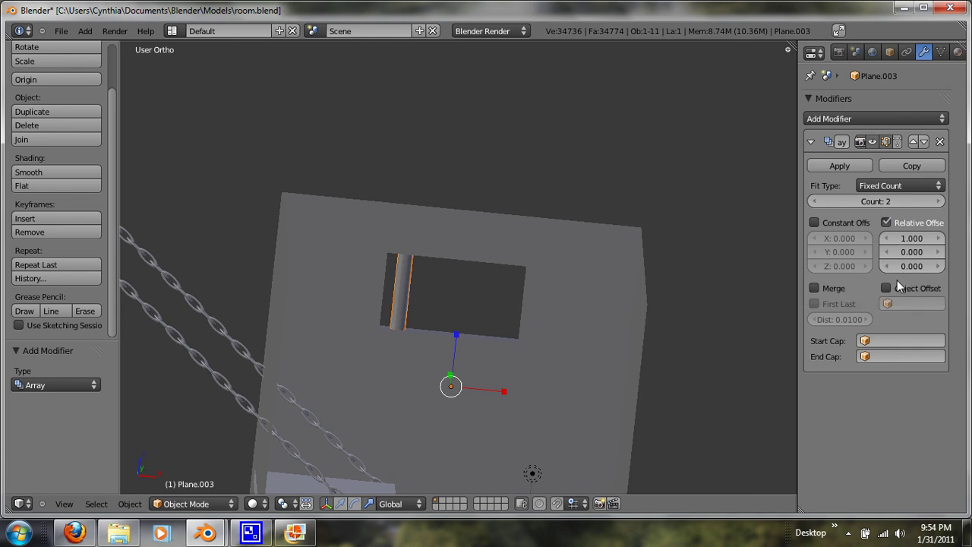
left_click(911, 240)
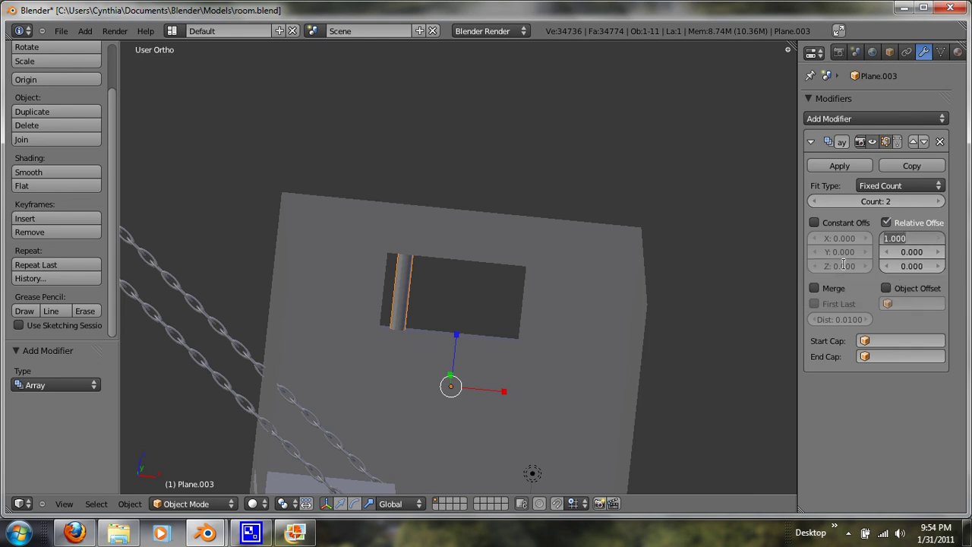
key("Return")
- Enable Constant Offset on the array and set its X value to 1.000
left_click(813, 221)
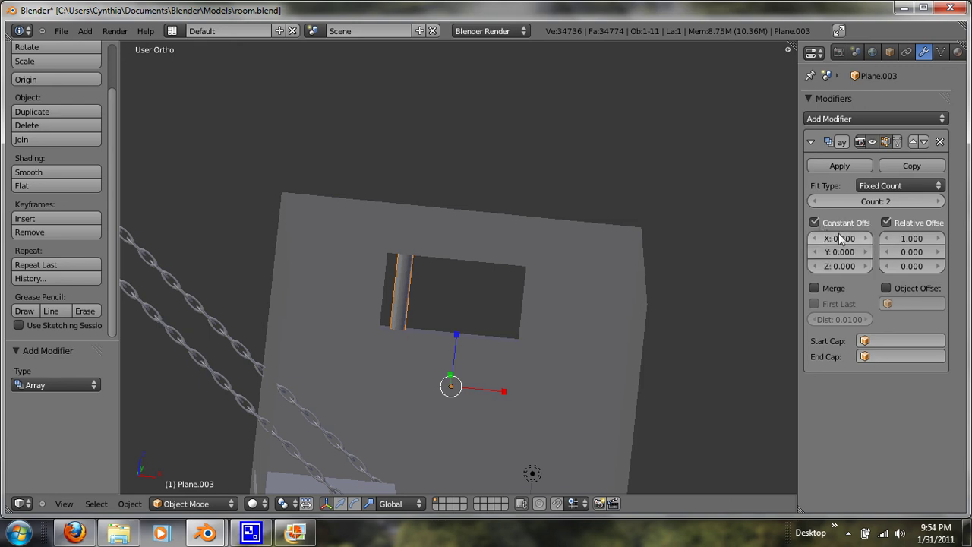
left_click(836, 238)
type("-1")
key("Return")
left_click(839, 238)
type("1")
key("Return")
scroll(570, 282, "down", 5)
middle_click_drag(559, 287, 260, 311)
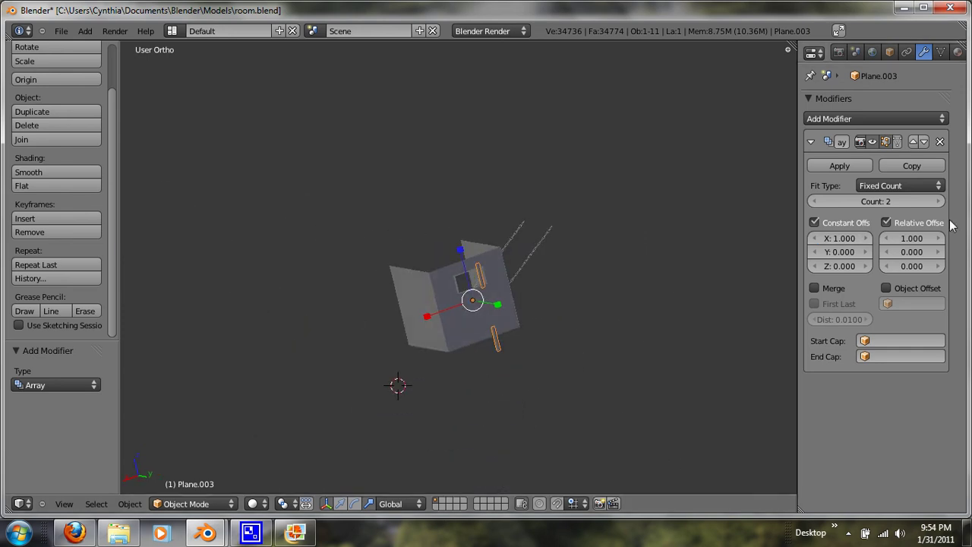
- Change the array's Relative Offset to X 0.000 and Y 1.000
left_click(911, 238)
type("0")
key("Return")
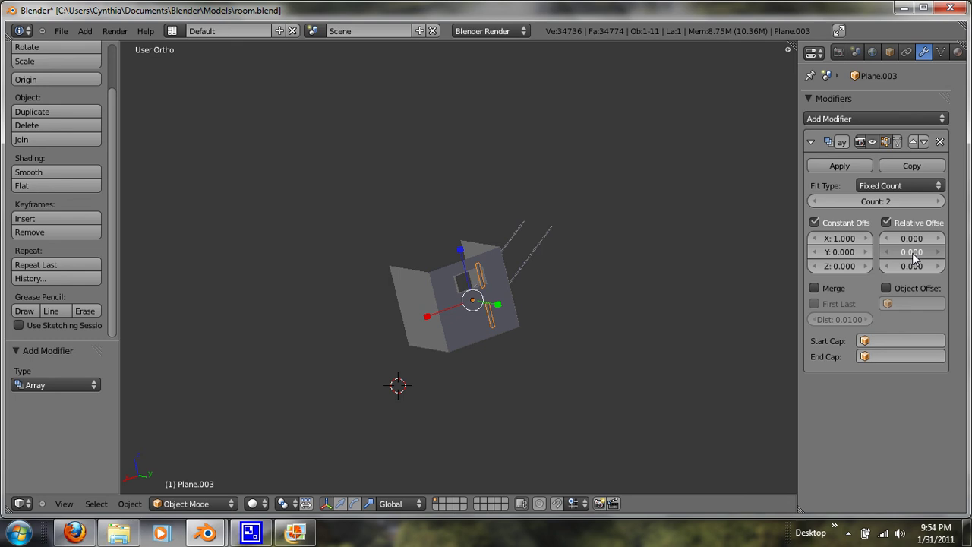
type("1")
key("Return")
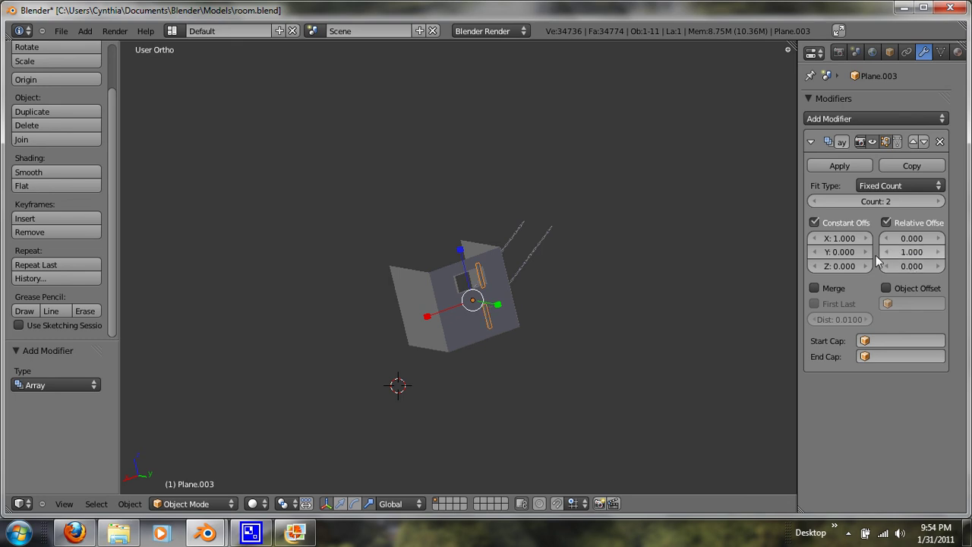
- Set the Constant Offset to X 0.000 and Y 0.100 to space the bars
left_click(841, 238)
type("0")
key("Return")
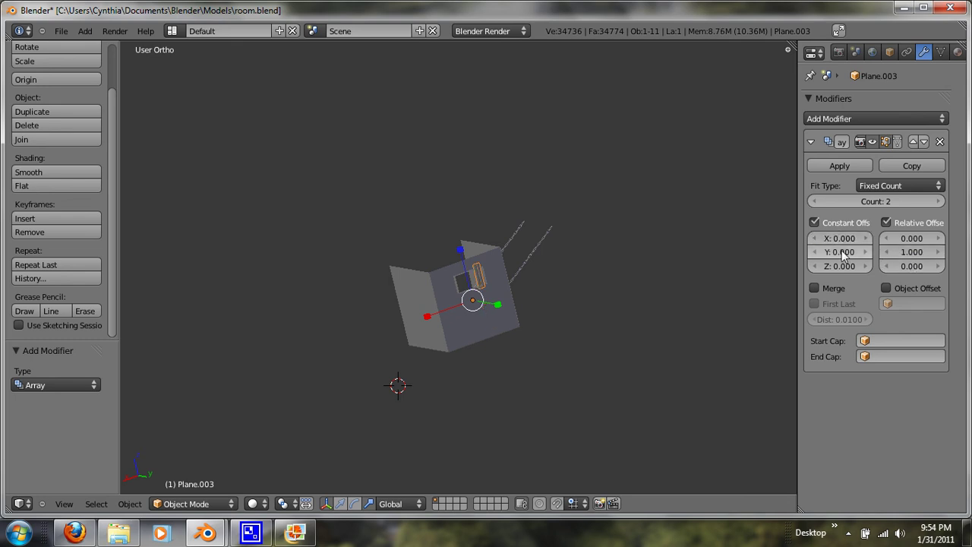
type("1")
key("Return")
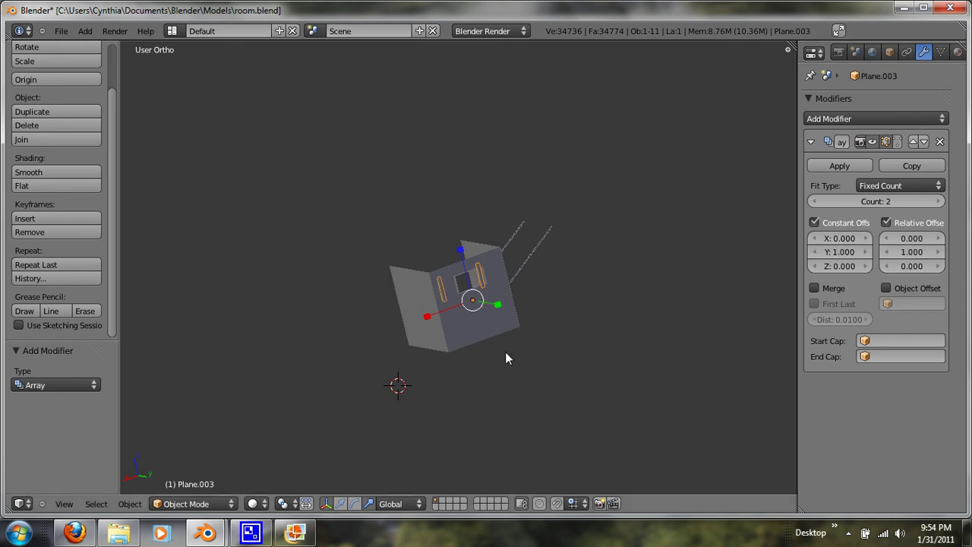
left_click(828, 252)
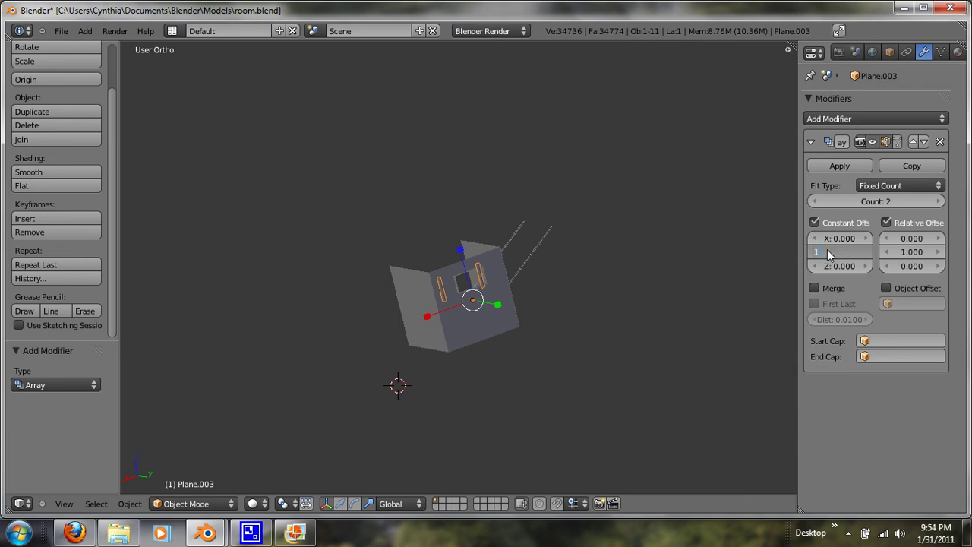
type(".1")
key("Return")
middle_click_drag(409, 321, 673, 284)
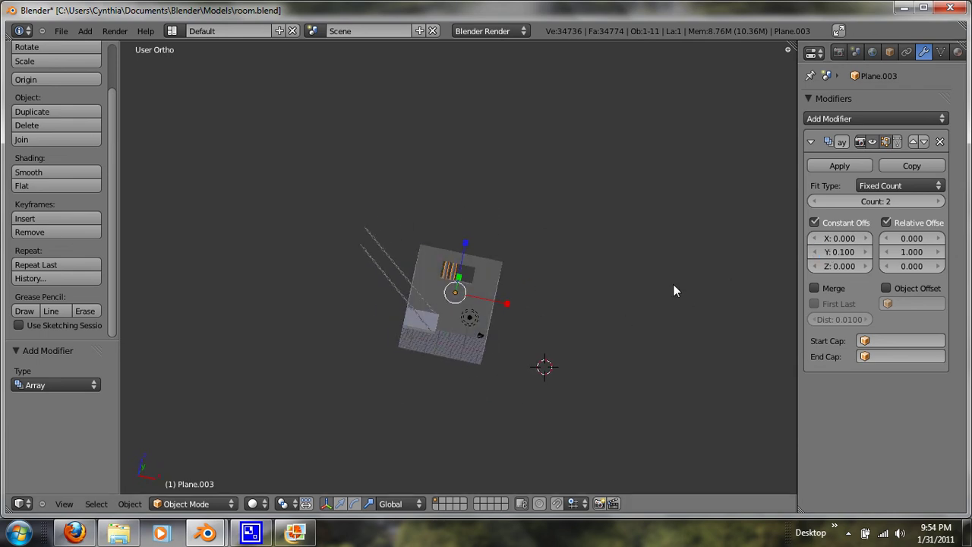
scroll(673, 291, "up", 8)
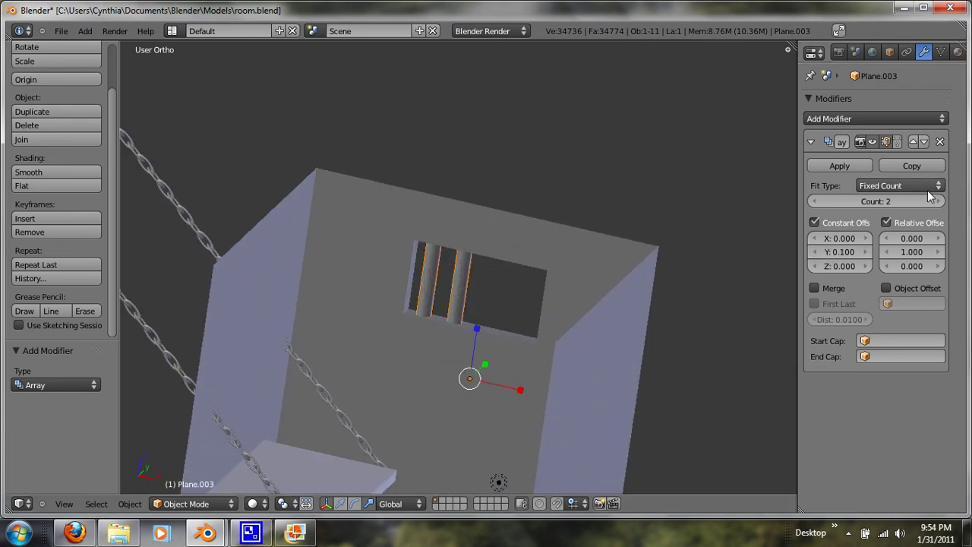
- Raise the array Count from 2 to 4 and view the room from another side
left_click(939, 202)
left_click(939, 201)
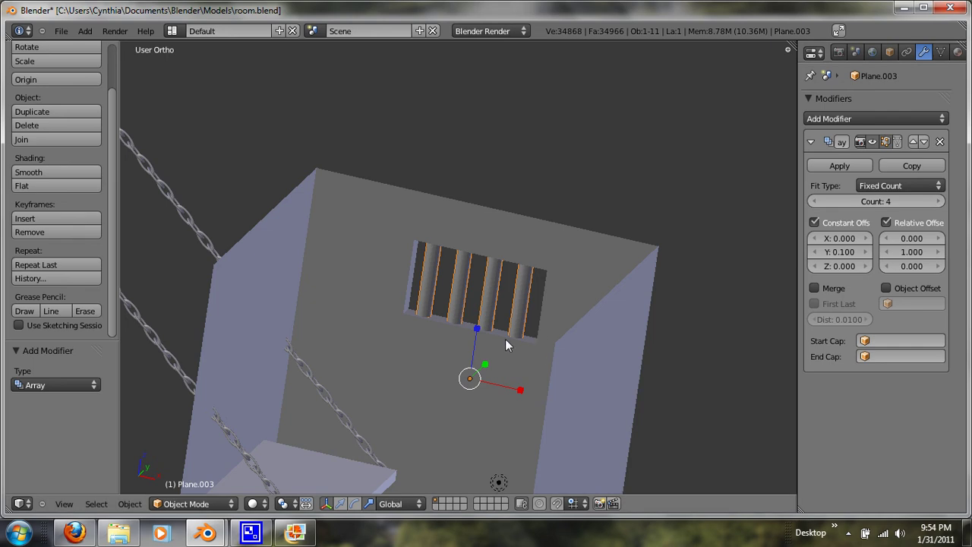
scroll(451, 346, "down", 2)
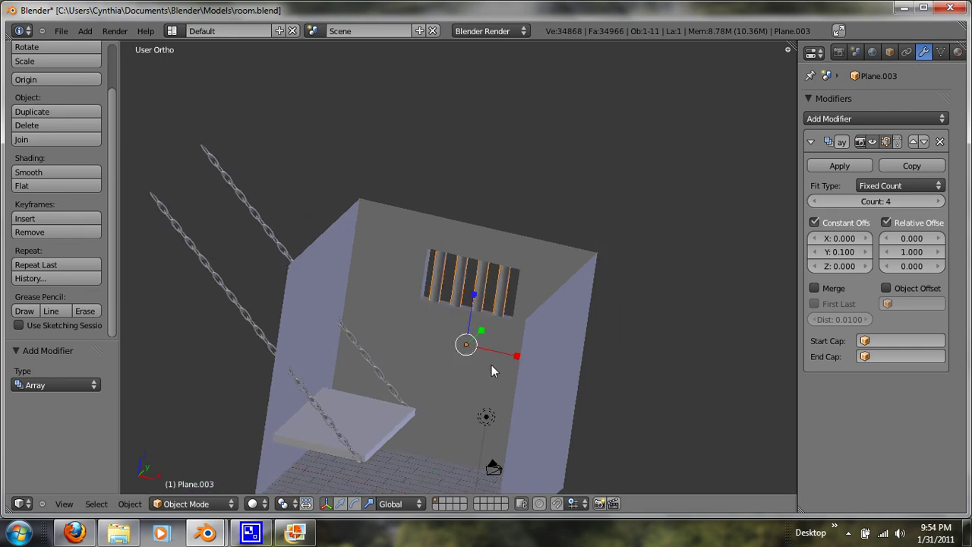
middle_click_drag(492, 368, 335, 410)
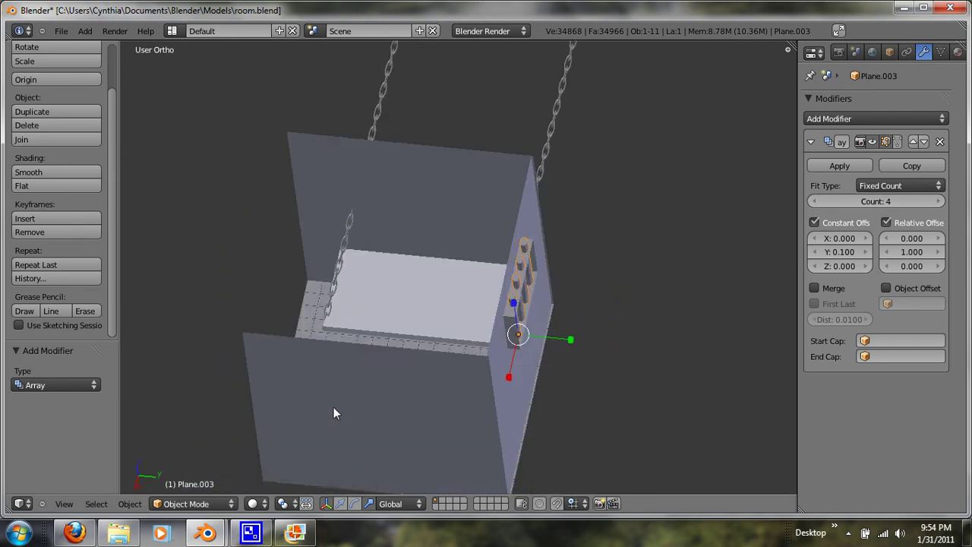
- Select the window bars and snap the 3D cursor onto them
key("Tab")
key("Tab")
key("a")
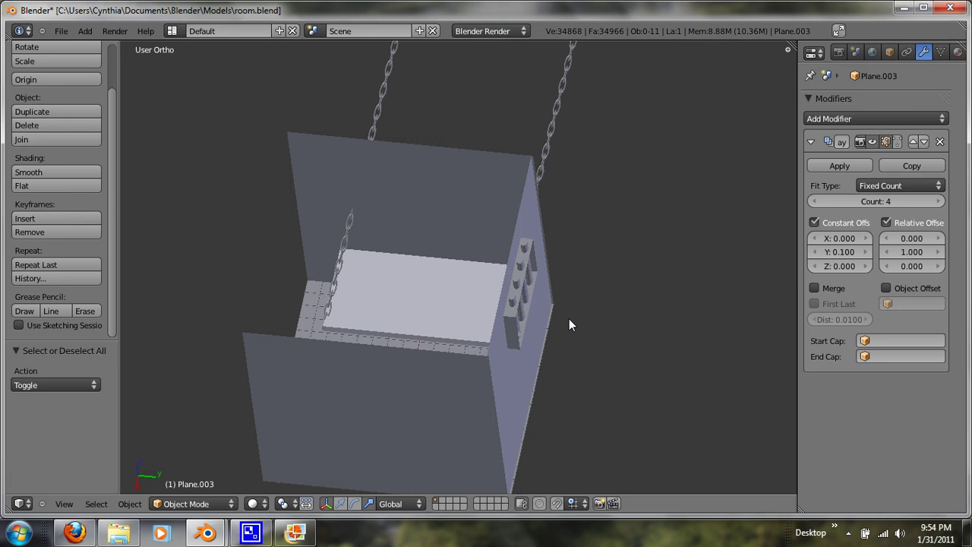
middle_click_drag(609, 412, 521, 351)
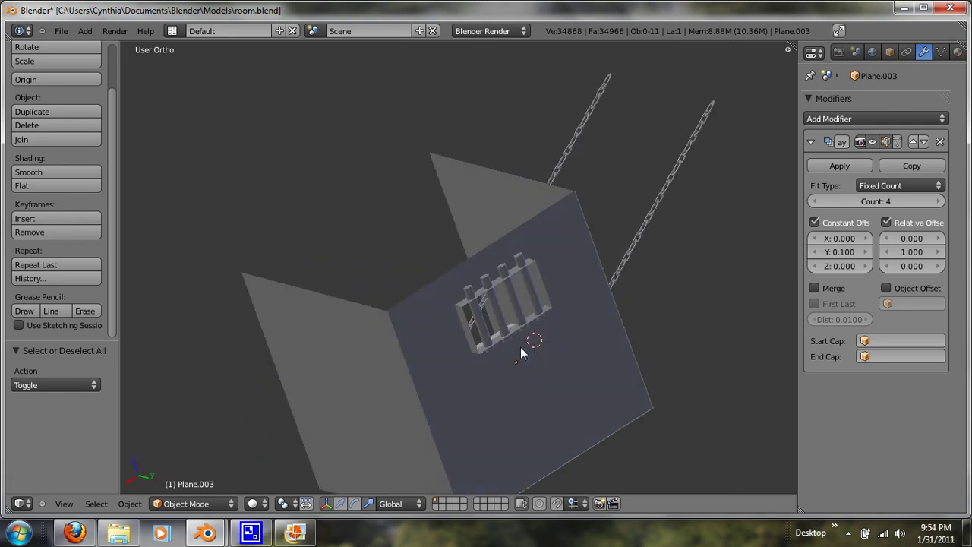
right_click(511, 303)
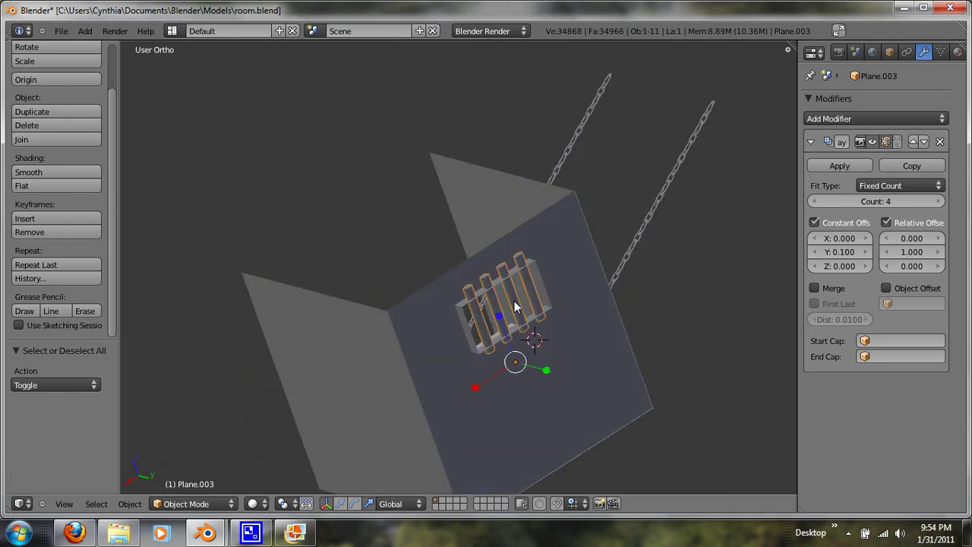
key("shift+s")
left_click(515, 301)
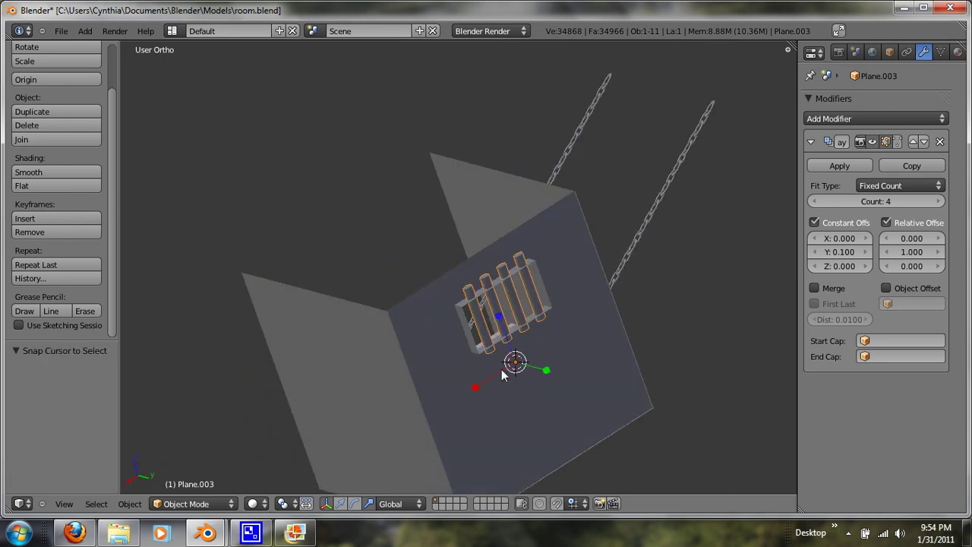
- Add a Spot lamp at the cursor and raise it up and outward to Z 12.600
middle_click_drag(482, 359, 572, 392)
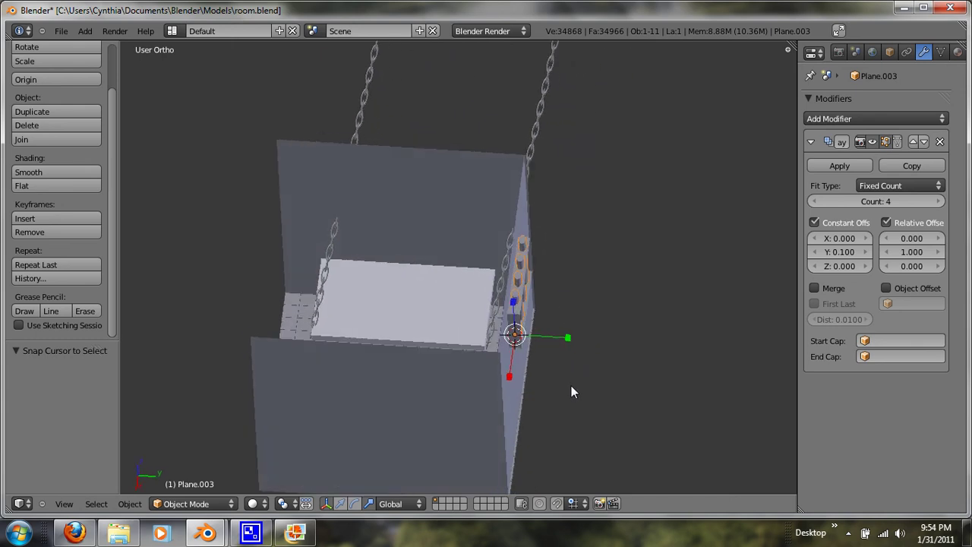
left_click(92, 34)
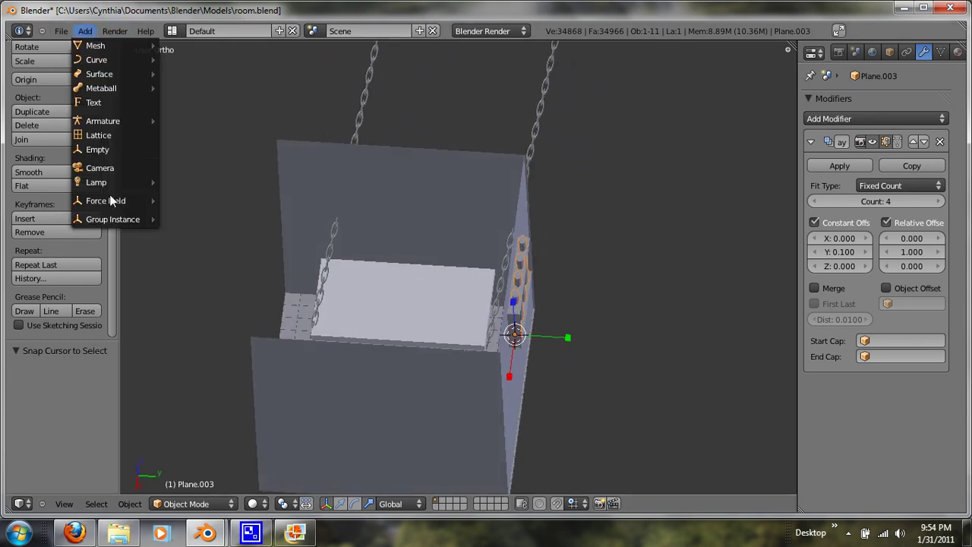
mouse_move(119, 182)
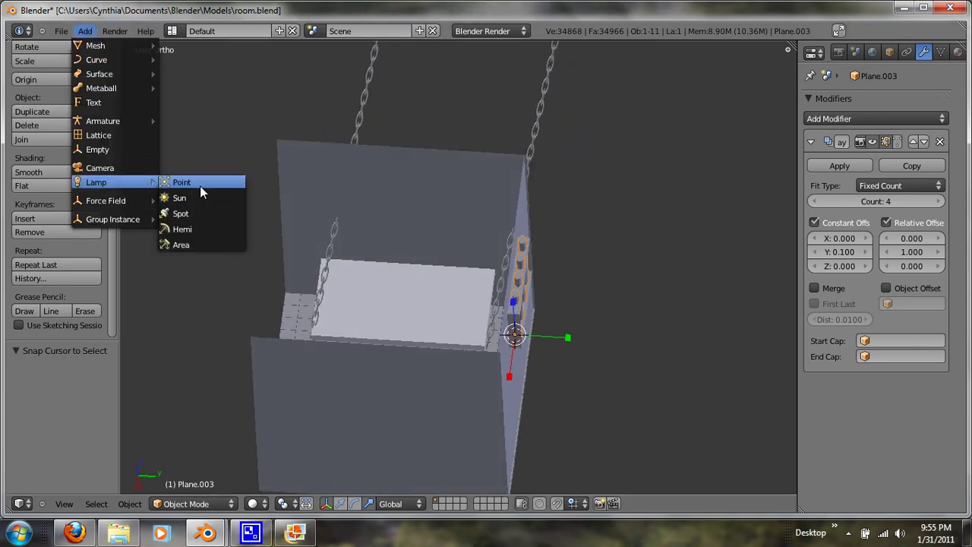
left_click(214, 213)
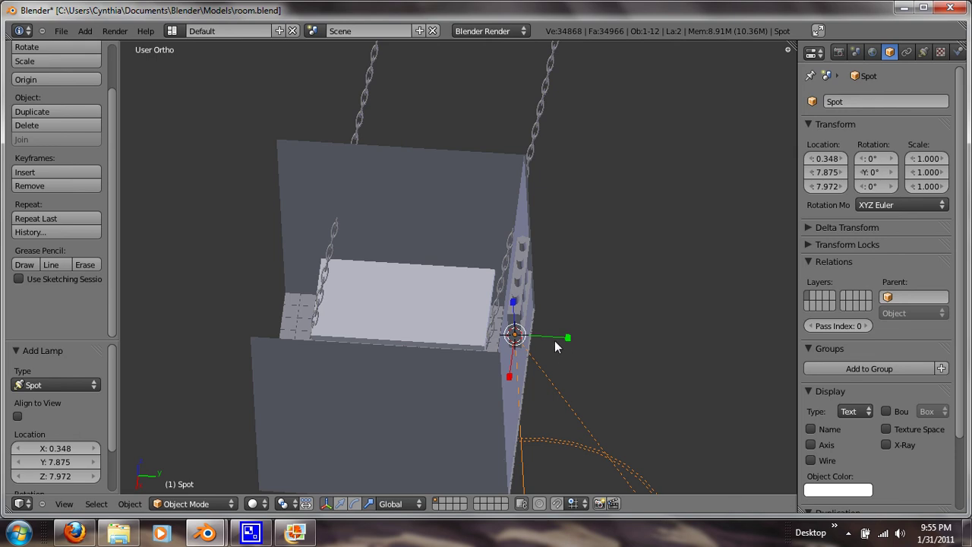
left_click(342, 502)
left_click_drag(511, 299, 539, 276)
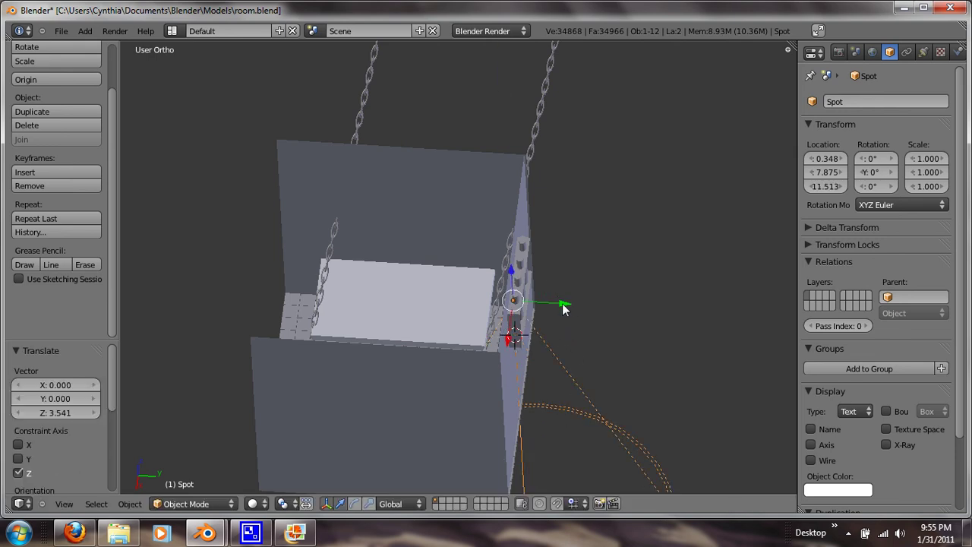
left_click_drag(563, 308, 547, 277)
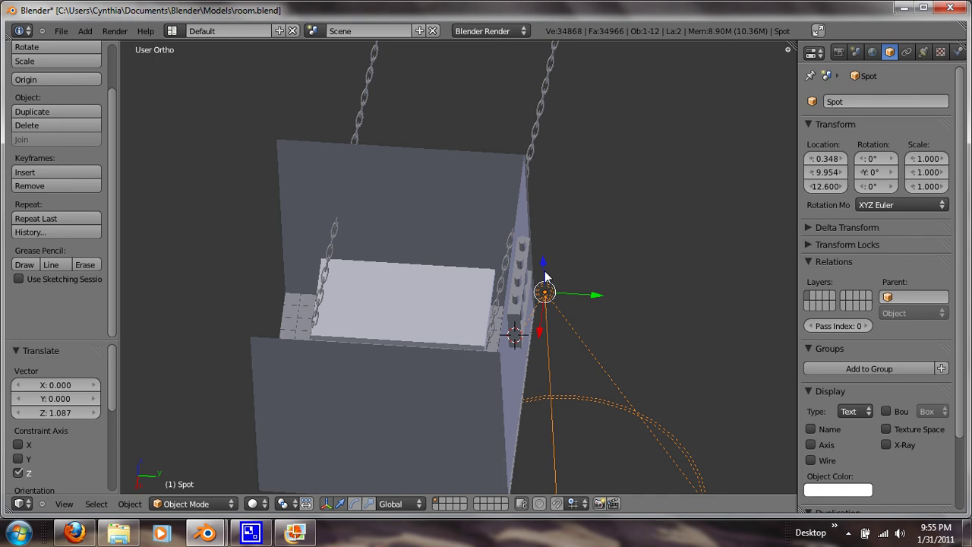
- Rotate the spotlight twice so it shines down into the room
middle_click_drag(541, 344, 407, 343)
key("r")
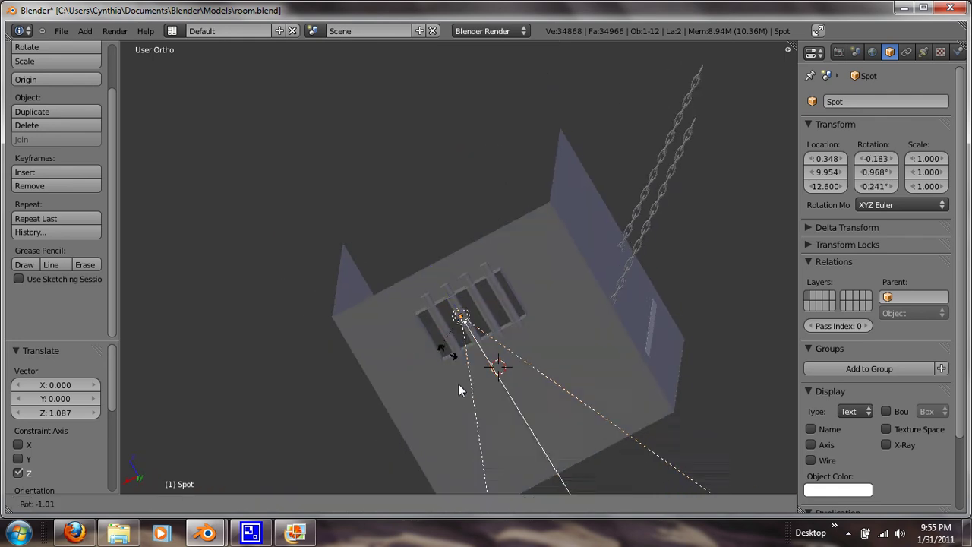
left_click(545, 388)
middle_click_drag(401, 329, 561, 320)
key("r")
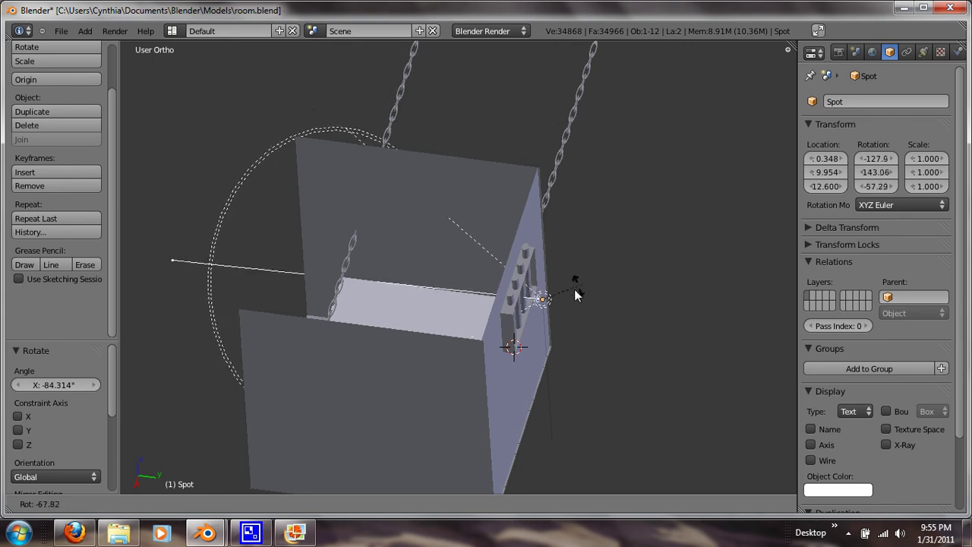
left_click(572, 298)
middle_click_drag(299, 401, 536, 350)
scroll(532, 350, "down", 4)
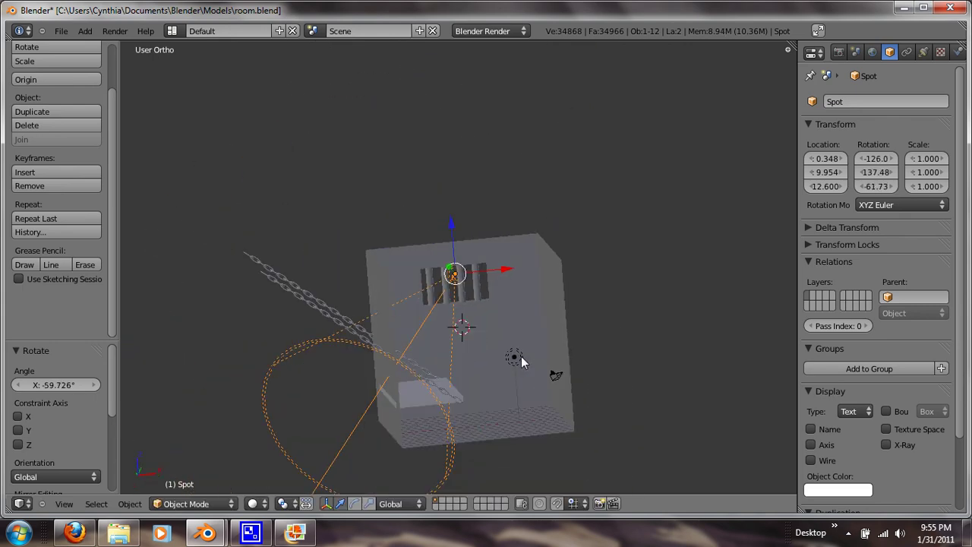
- Move and dolly the camera in camera view to frame cot, chain and window, then render with F12
right_click(510, 338)
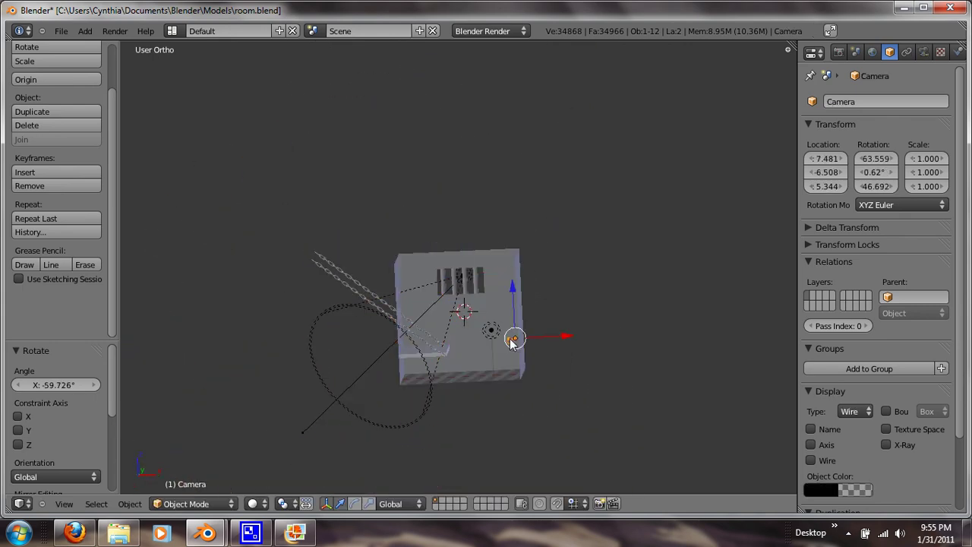
key("KP_0")
key("KP_0")
key("KP_0")
key("g")
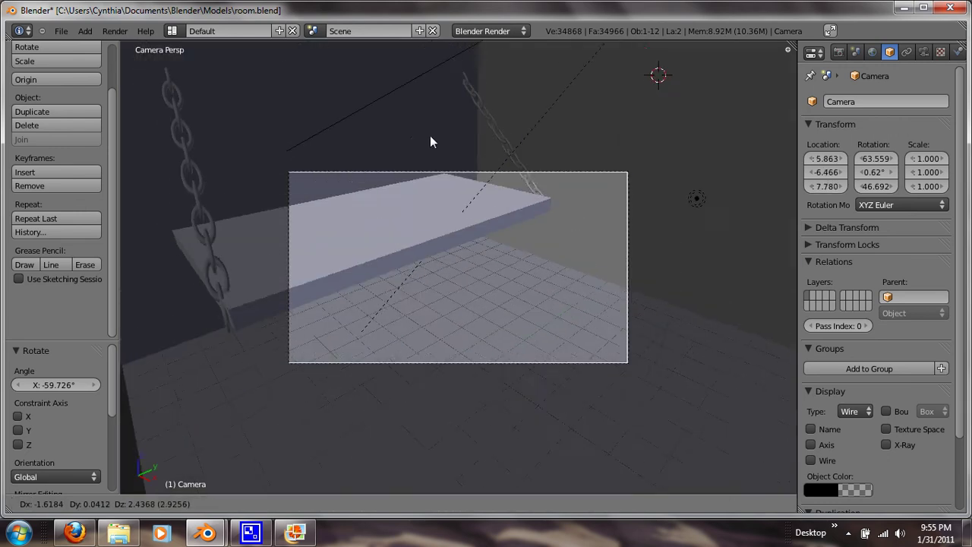
left_click(528, 319)
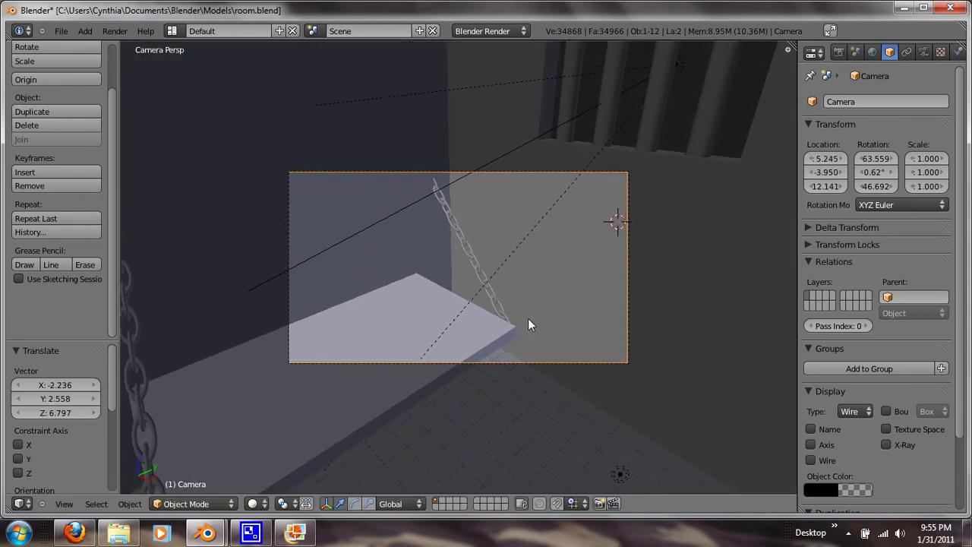
key("g")
key("z")
key("z")
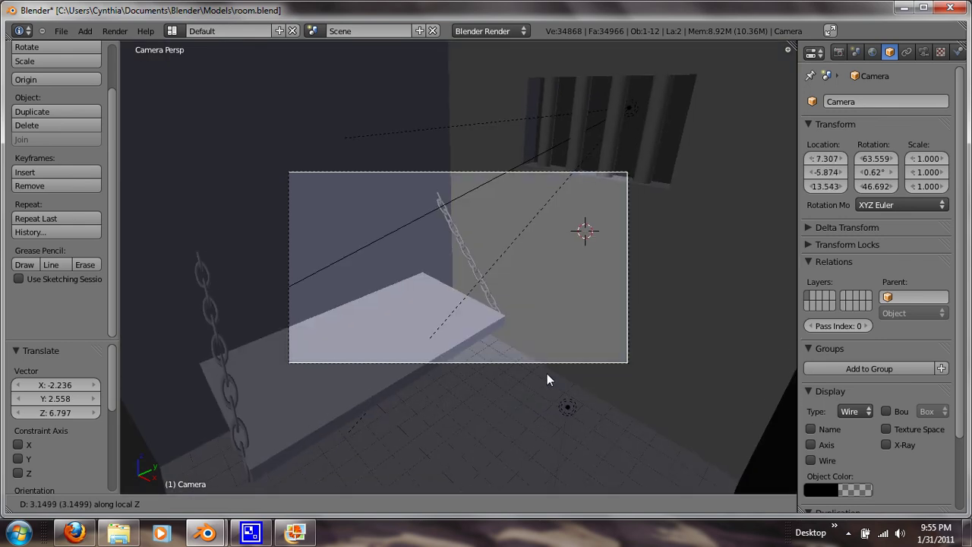
left_click(549, 379)
key("g")
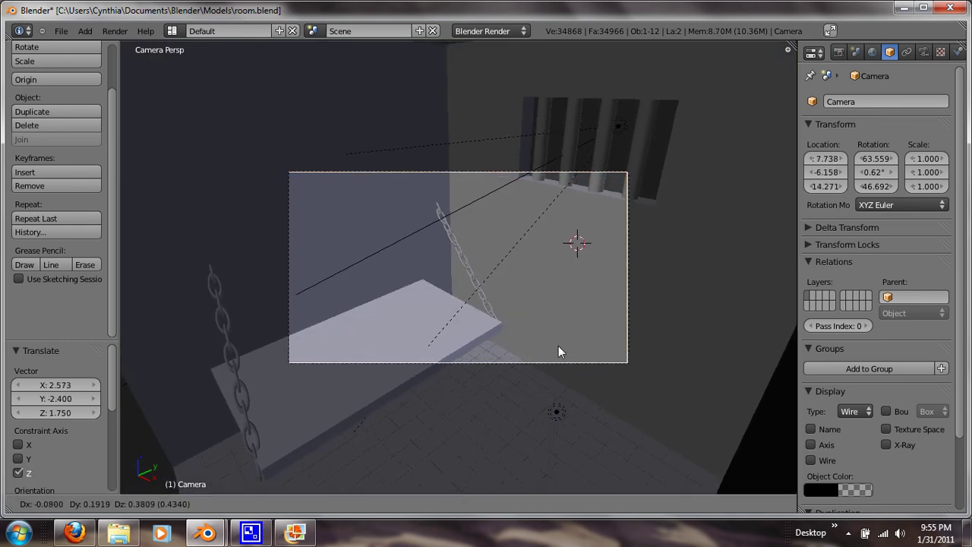
left_click(600, 268)
key("F12")
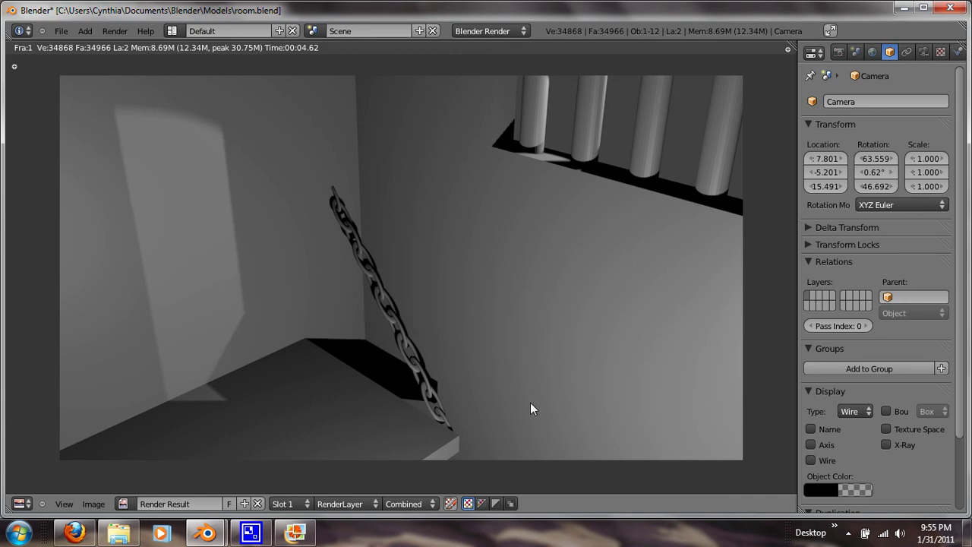
- Close the render, leave camera view, and orbit to a front view of the barred wall
key("Escape")
key("KP_0")
middle_click_drag(548, 388, 469, 301)
- Align the camera to the current front view and move it lower
key("ctrl+alt+KP_0")
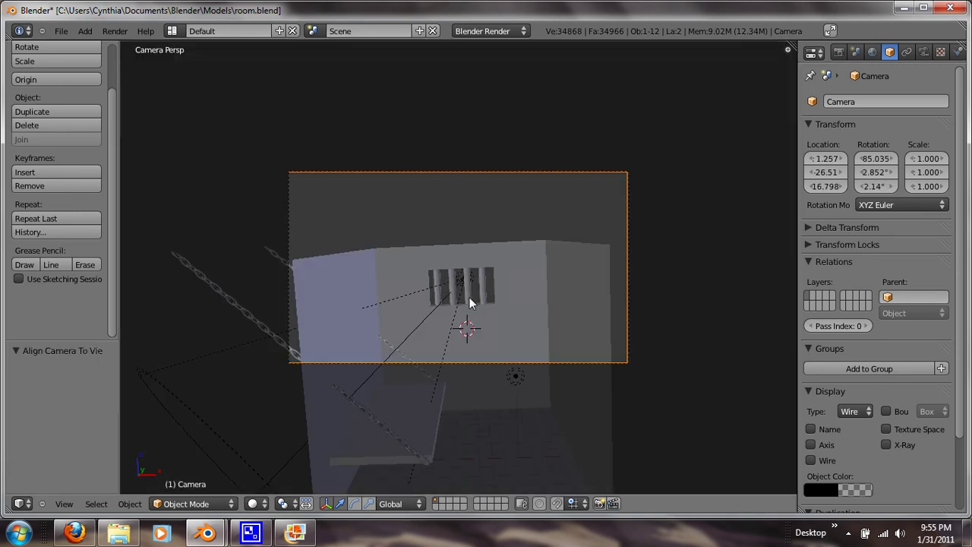
key("g")
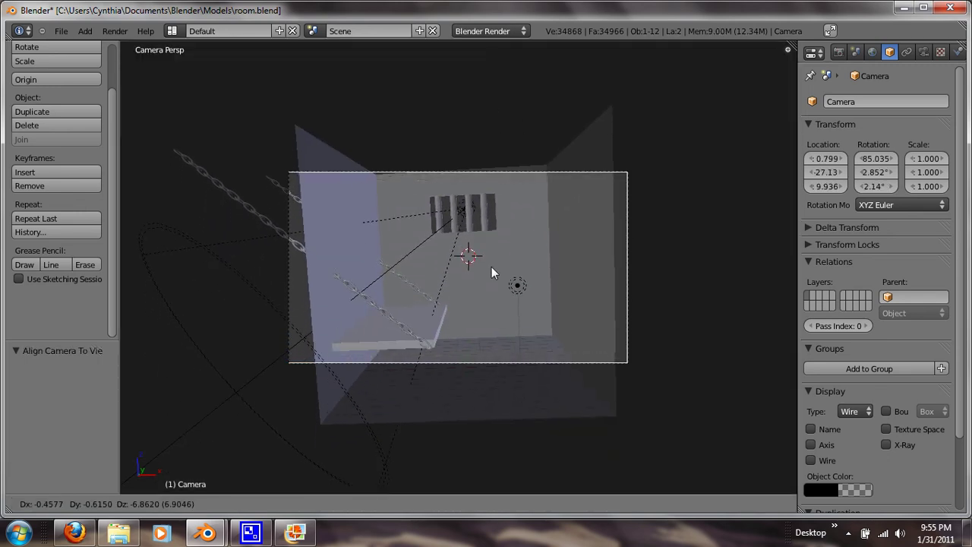
key("z")
key("z")
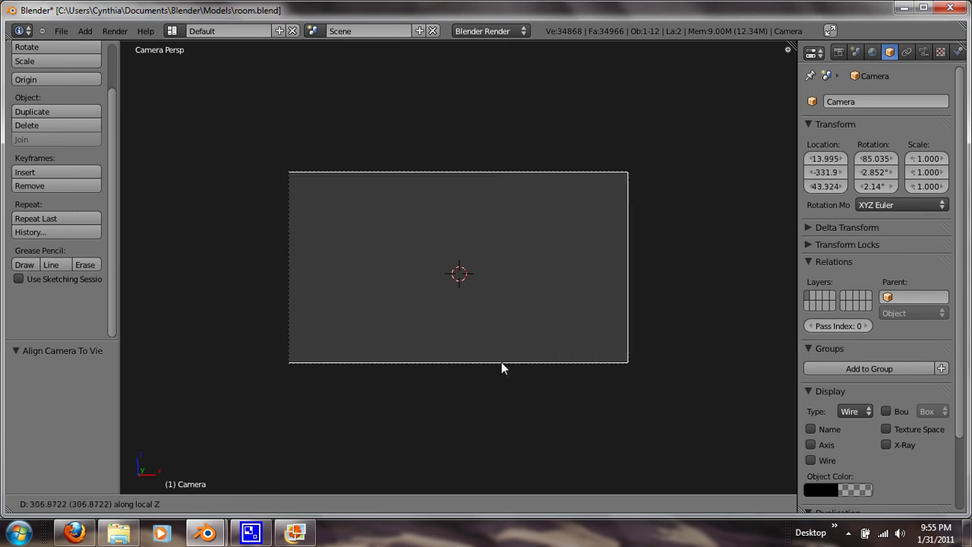
key("Escape")
key("g")
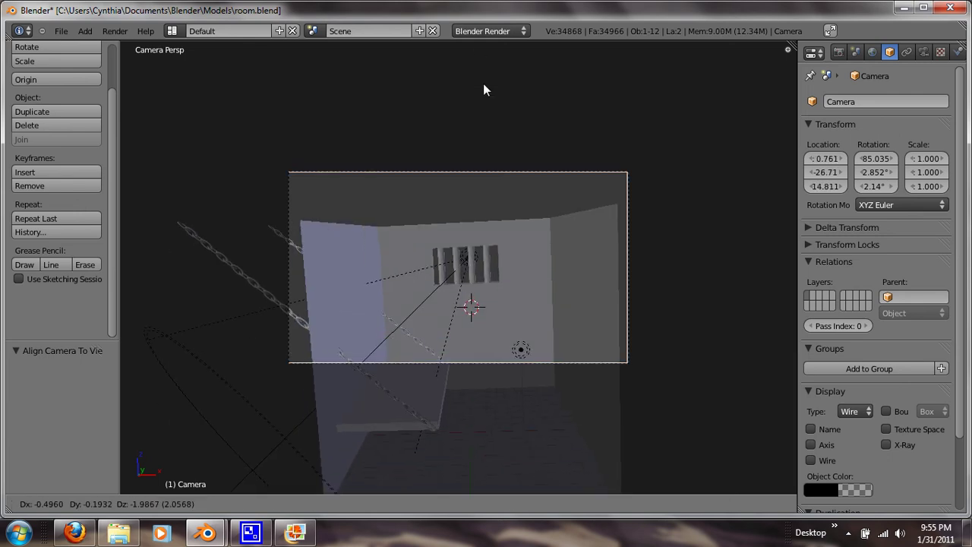
left_click(495, 276)
- Dolly the camera closer along its view axis and render with F12
key("g")
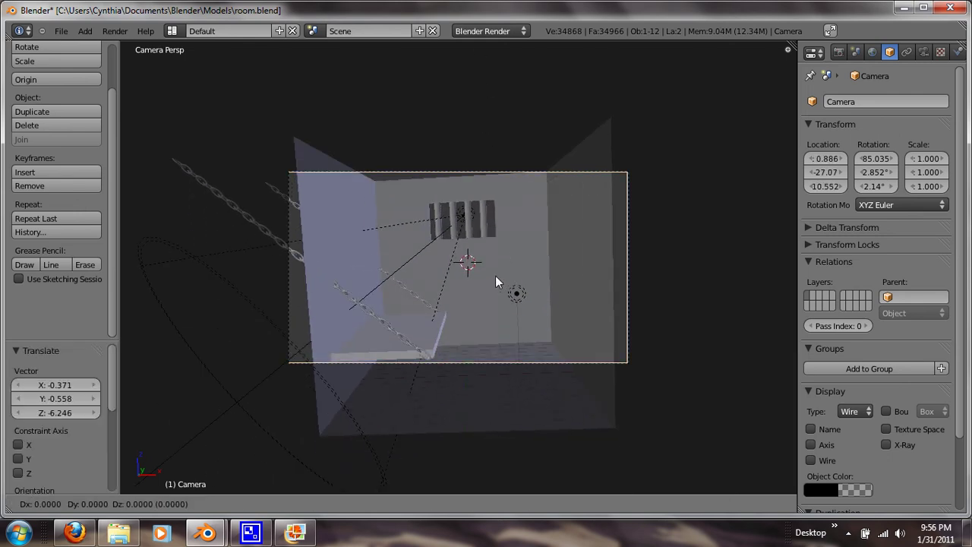
key("z")
key("z")
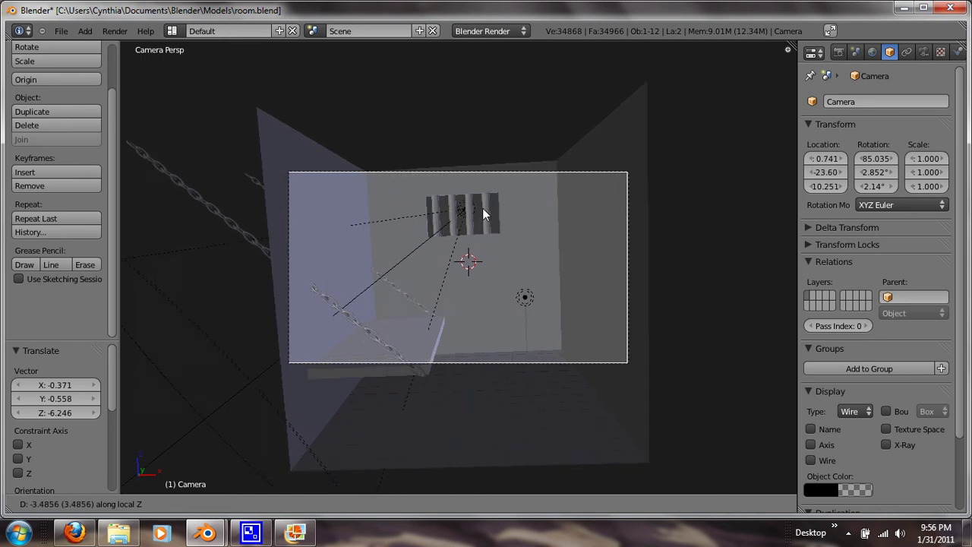
left_click(488, 197)
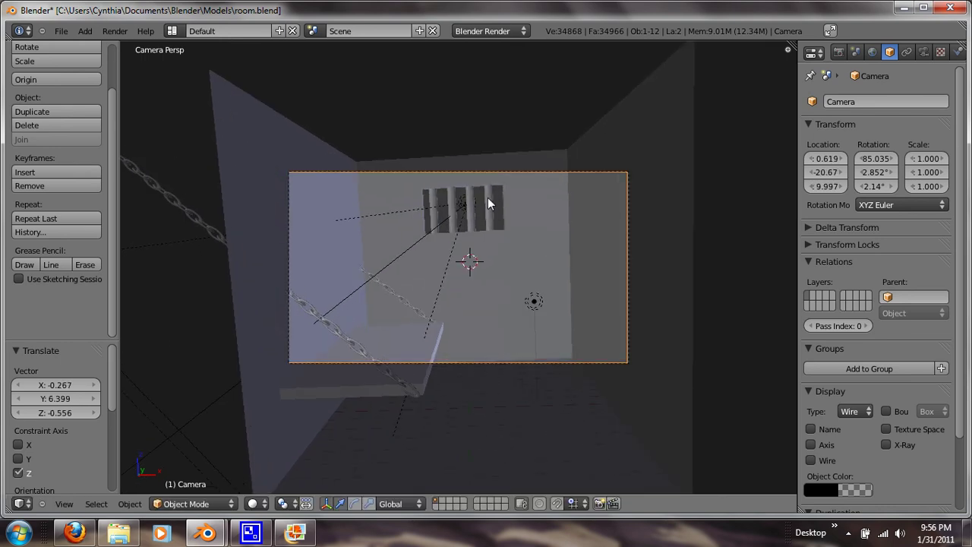
key("F12")
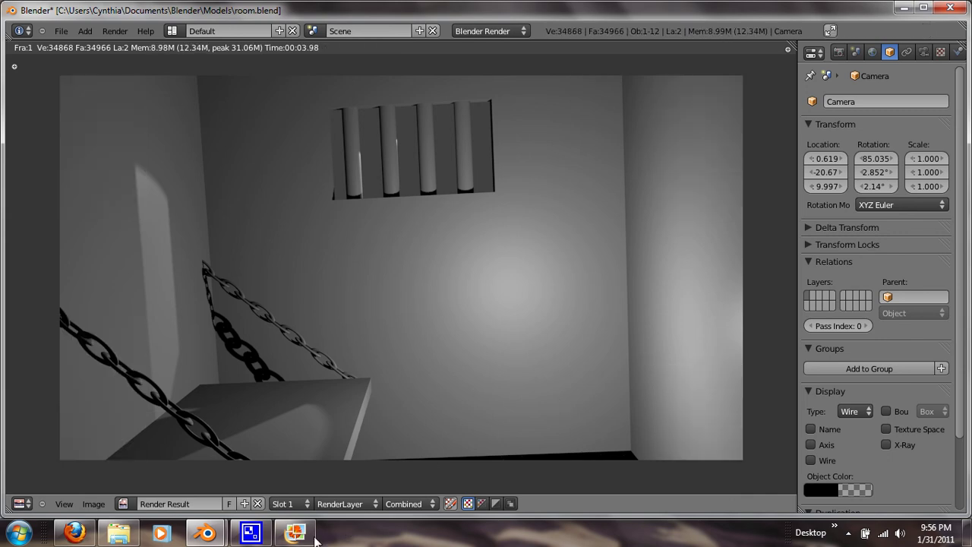
- Let the render finish and click in the Render Result window to review it
left_click(250, 532)
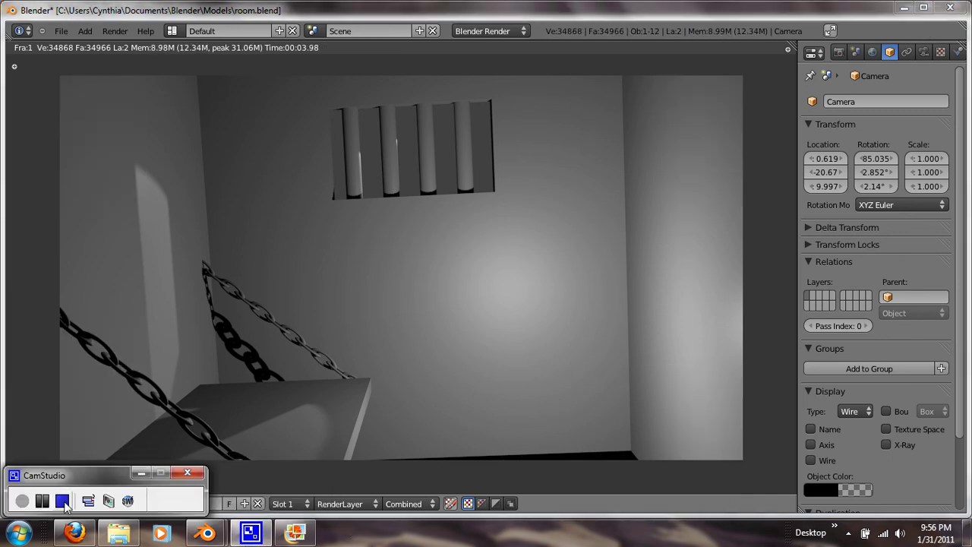